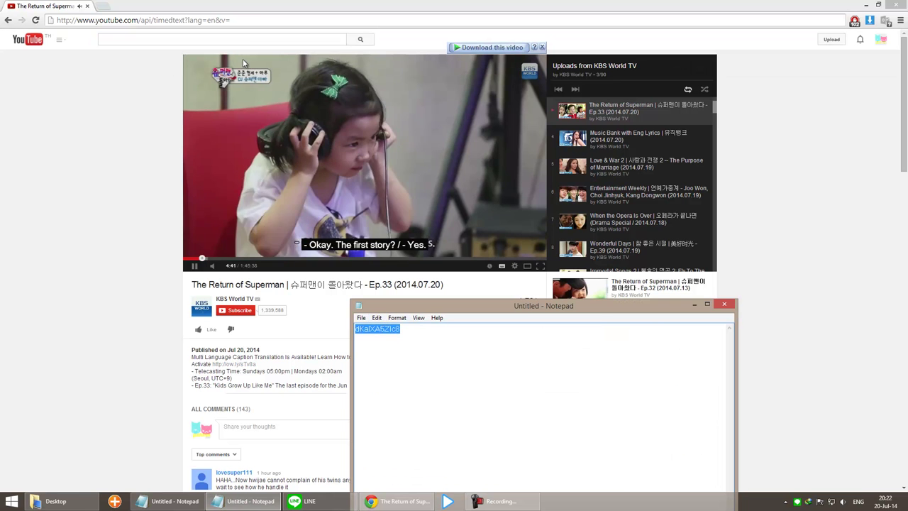
Step: Load the English timed-text page for video ID dKalXA5ZIc8 and look through the transcript from start to end
{"action": "left_click", "coordinate": [258, 21]}
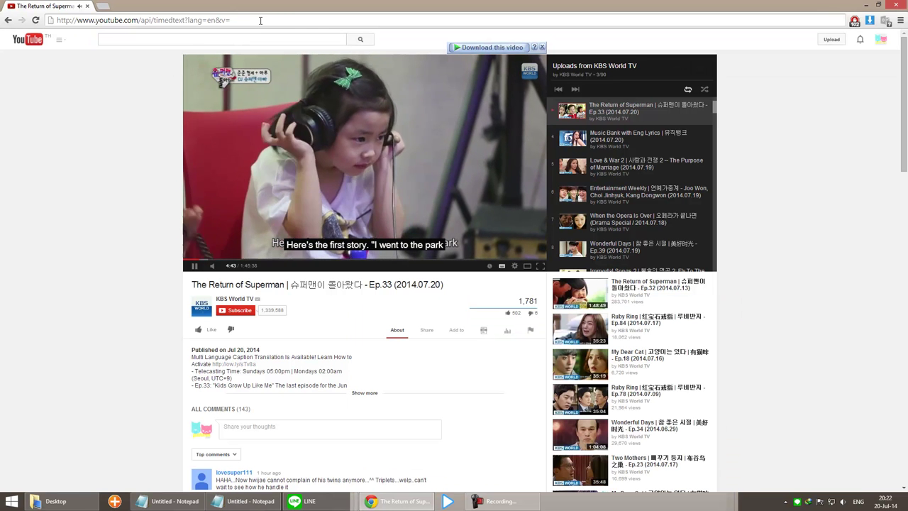
{"action": "type", "text": "dKalXA5Zlc8"}
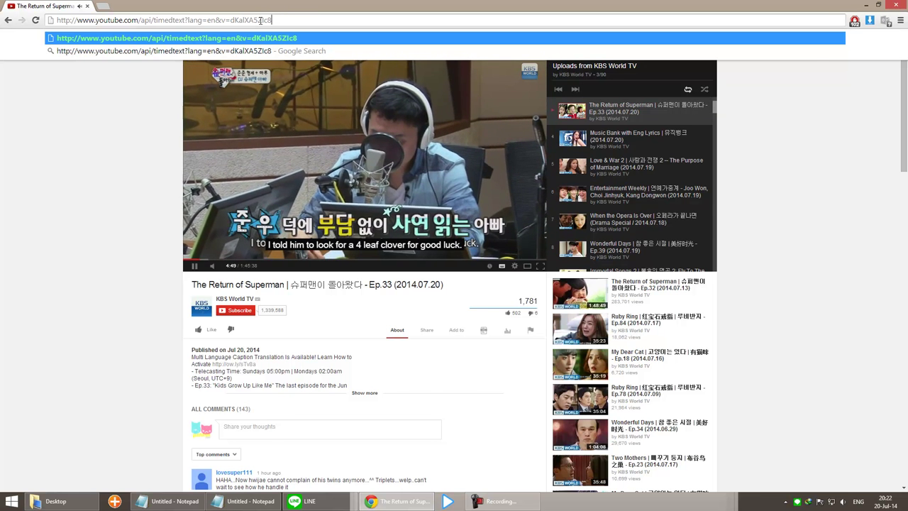
{"action": "key", "text": "Return"}
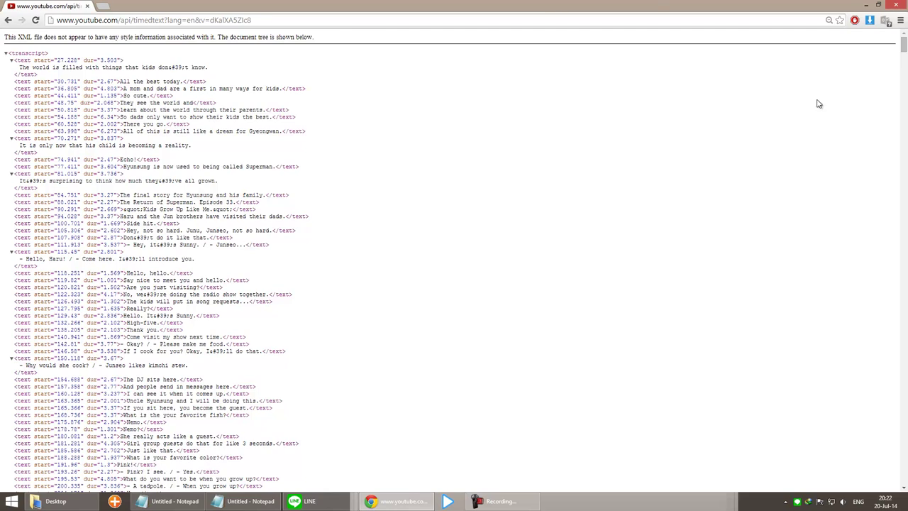
{"action": "left_click_drag", "start_coordinate": [903, 47], "coordinate": [904, 502]}
{"action": "key", "text": "Home"}
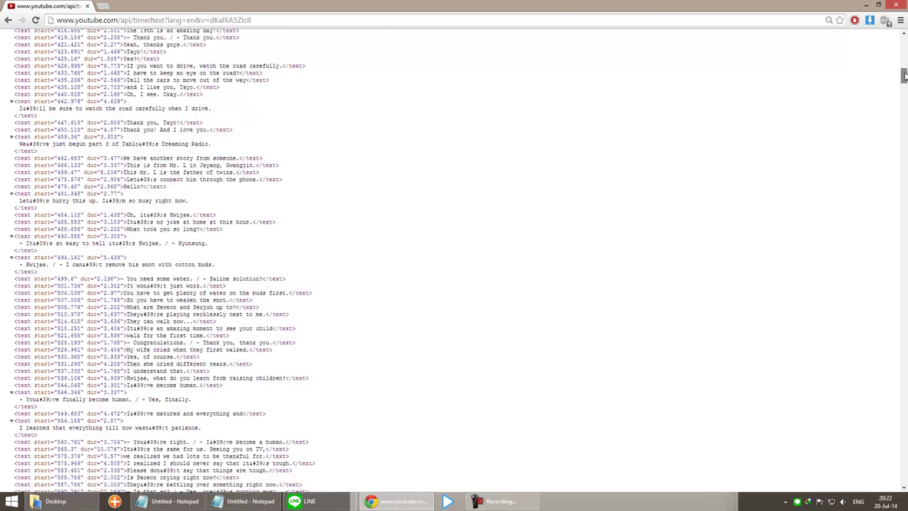
{"action": "key", "text": "End"}
{"action": "key", "text": "Home"}
{"action": "key", "text": "End"}
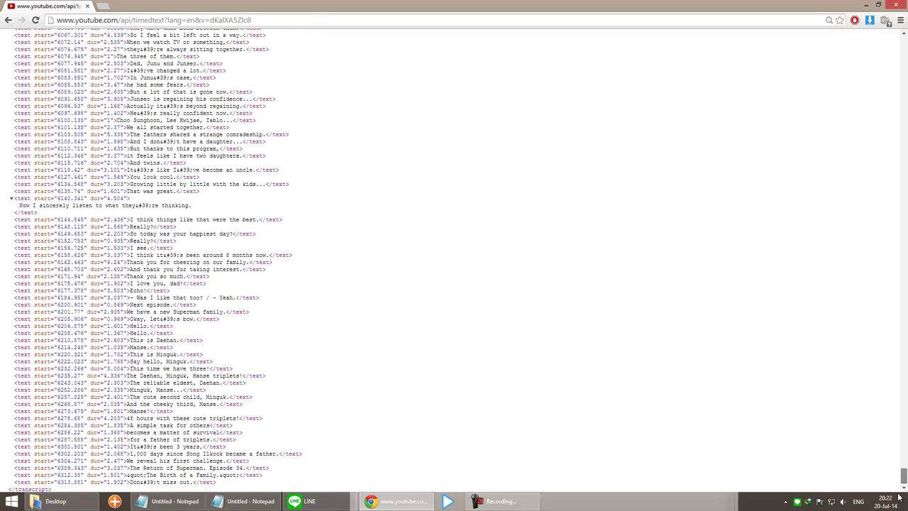
{"action": "key", "text": "Home"}
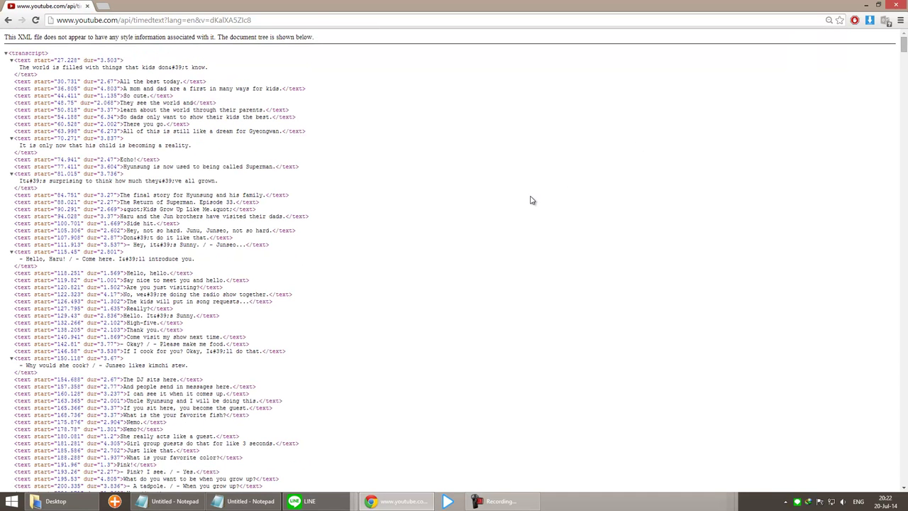
Step: Save the transcript page to the Desktop as timedtext.xml
{"action": "right_click", "coordinate": [285, 108]}
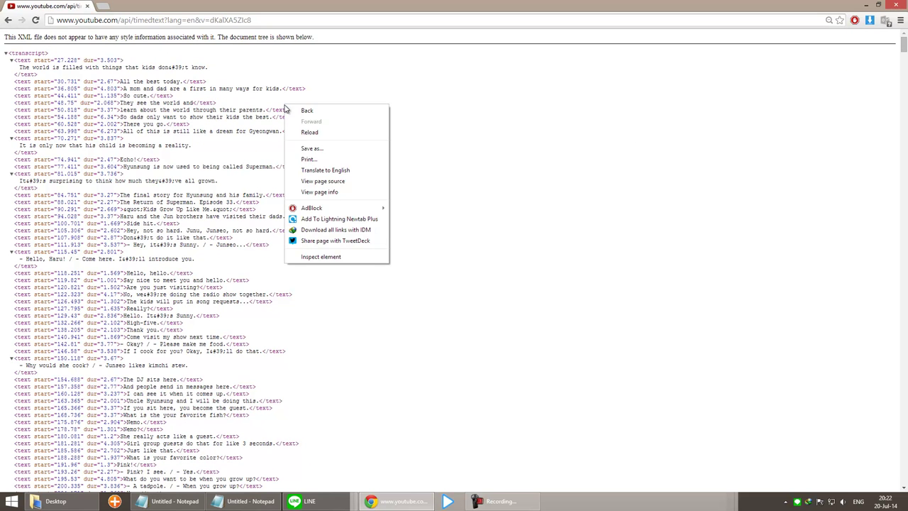
{"action": "left_click", "coordinate": [301, 150]}
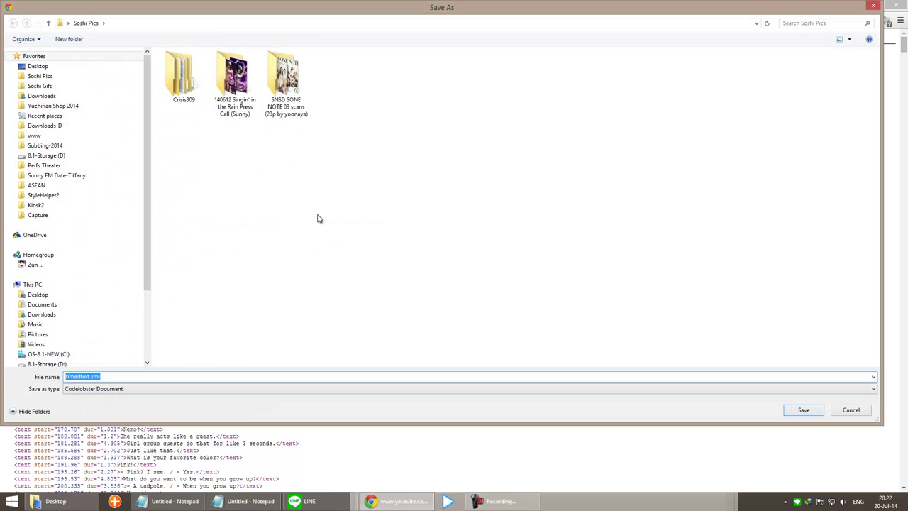
{"action": "left_click", "coordinate": [75, 66]}
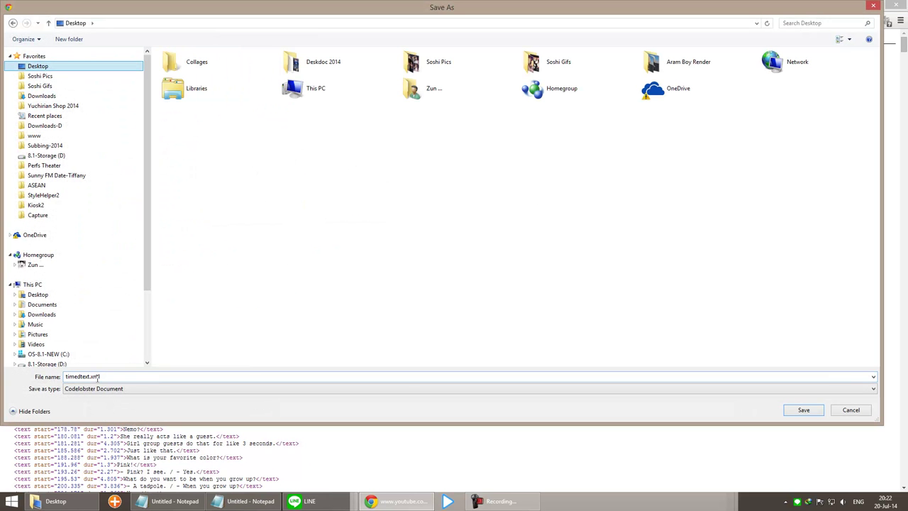
{"action": "left_click", "coordinate": [804, 410]}
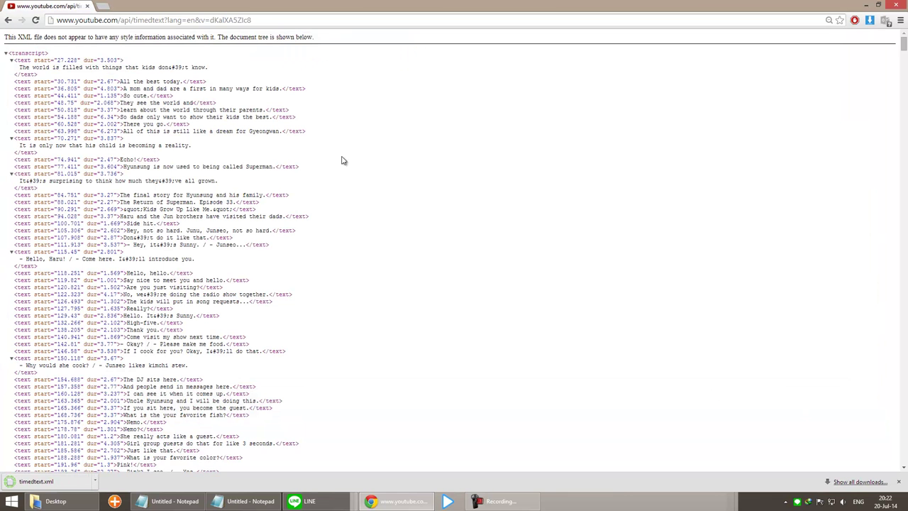
Step: Switch to the Desktop folder in File Explorer and open timedtext.xml with Notepad
{"action": "left_click", "coordinate": [867, 4]}
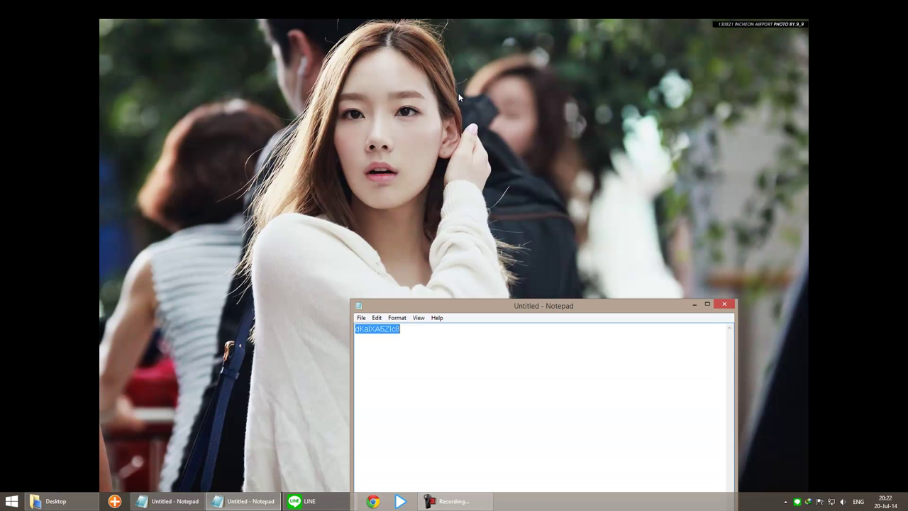
{"action": "left_click", "coordinate": [57, 501]}
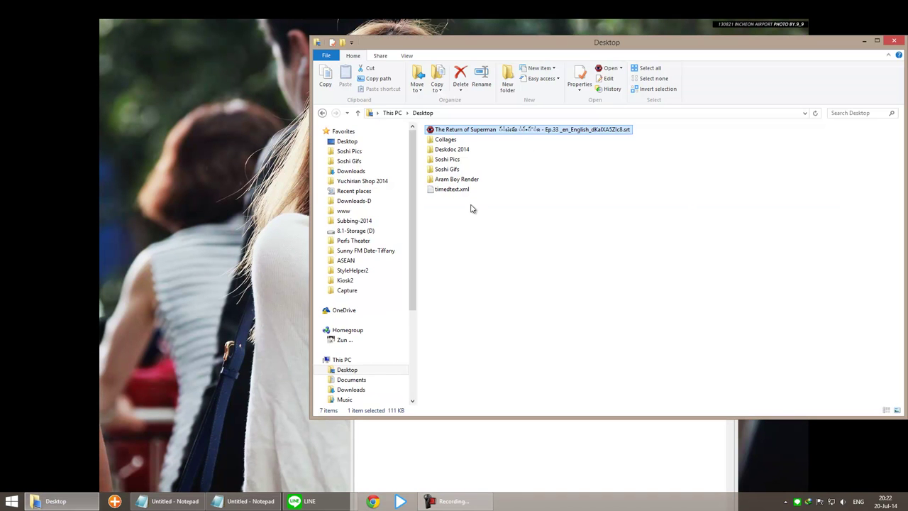
{"action": "left_click", "coordinate": [596, 177]}
{"action": "left_click", "coordinate": [582, 133]}
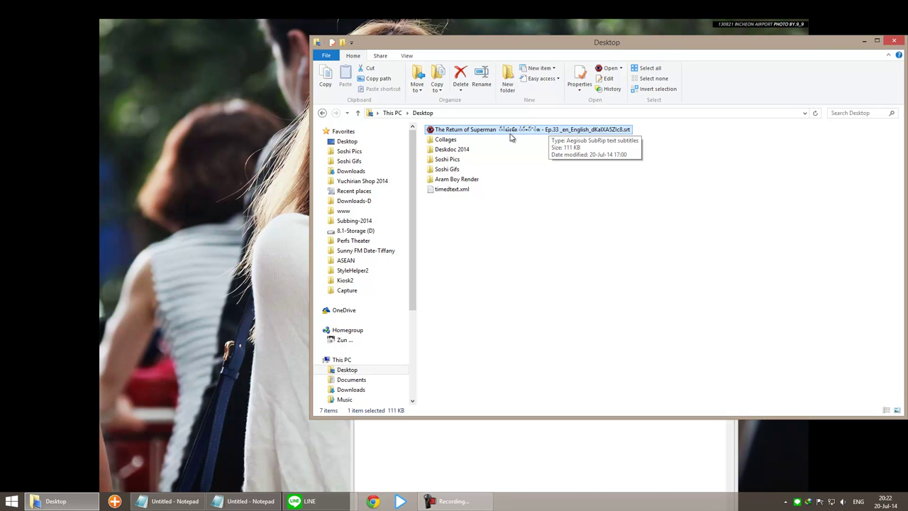
{"action": "left_click", "coordinate": [467, 192]}
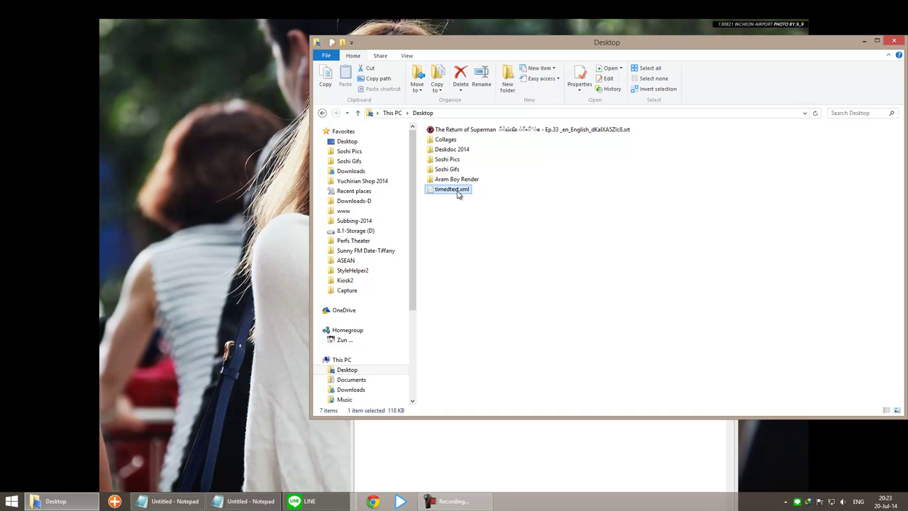
{"action": "right_click", "coordinate": [458, 194]}
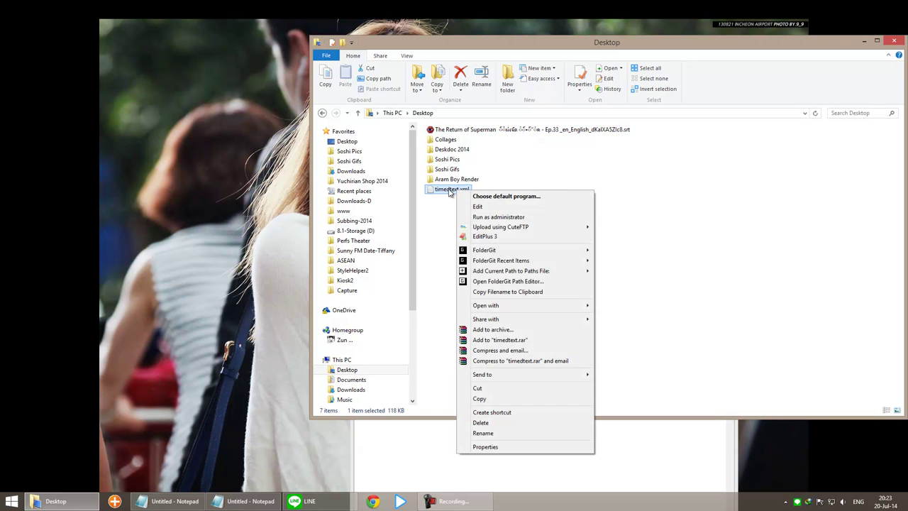
{"action": "left_click", "coordinate": [462, 195]}
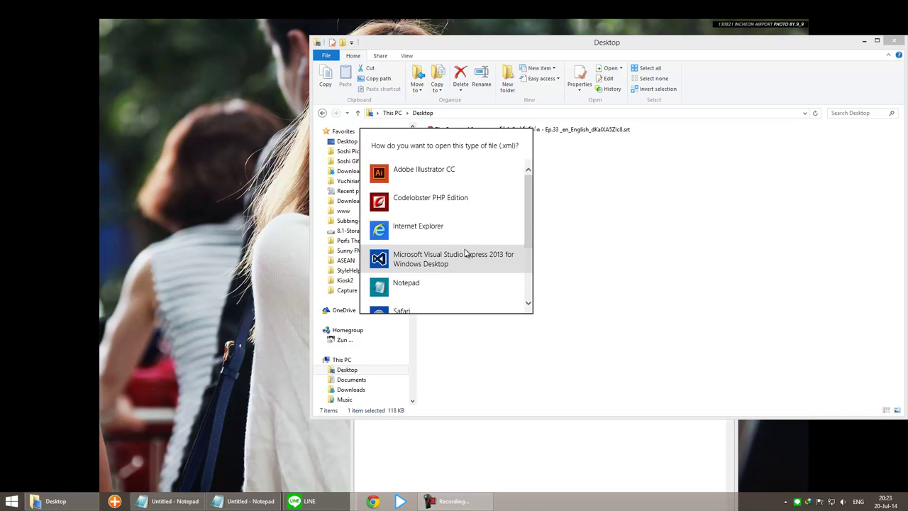
{"action": "left_click", "coordinate": [422, 286]}
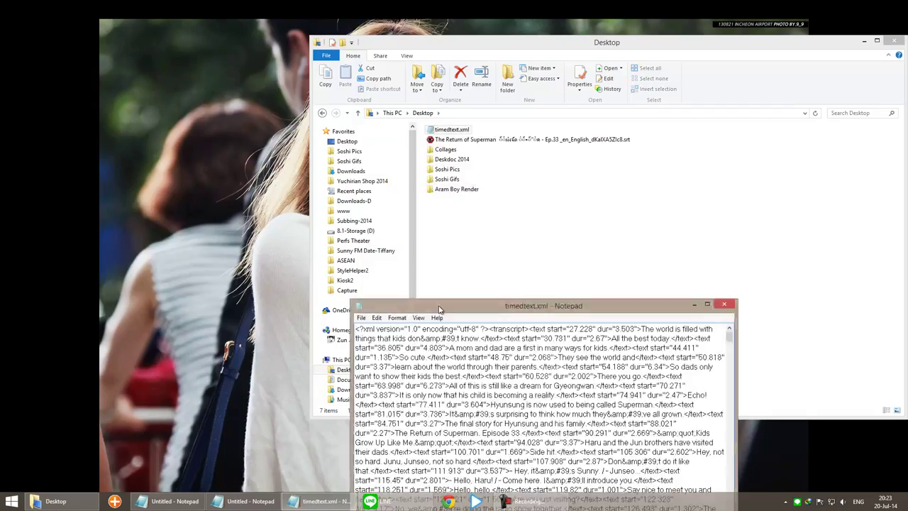
Step: Examine the raw XML text of timedtext.xml in a maximized window and close the file
{"action": "double_click", "coordinate": [440, 310]}
{"action": "scroll", "coordinate": [325, 187], "scroll_direction": "down", "scroll_amount": 20}
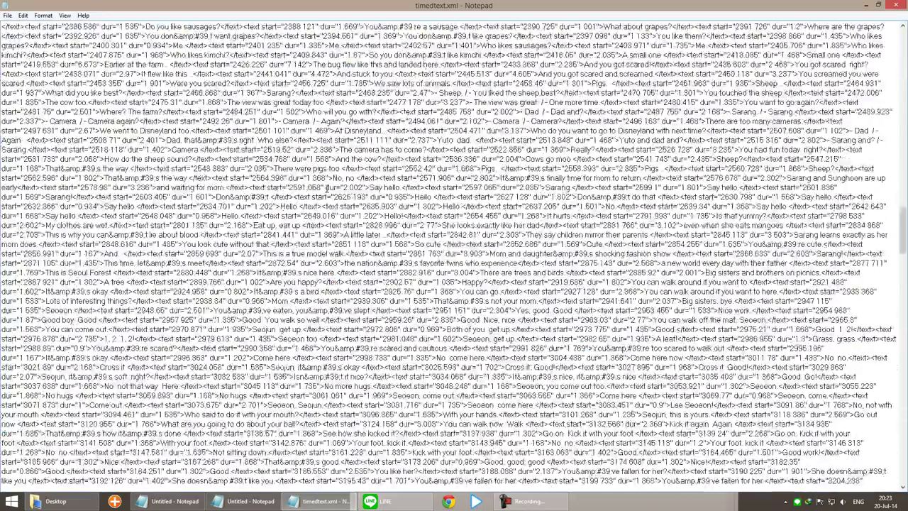
{"action": "scroll", "coordinate": [325, 187], "scroll_direction": "up", "scroll_amount": 20}
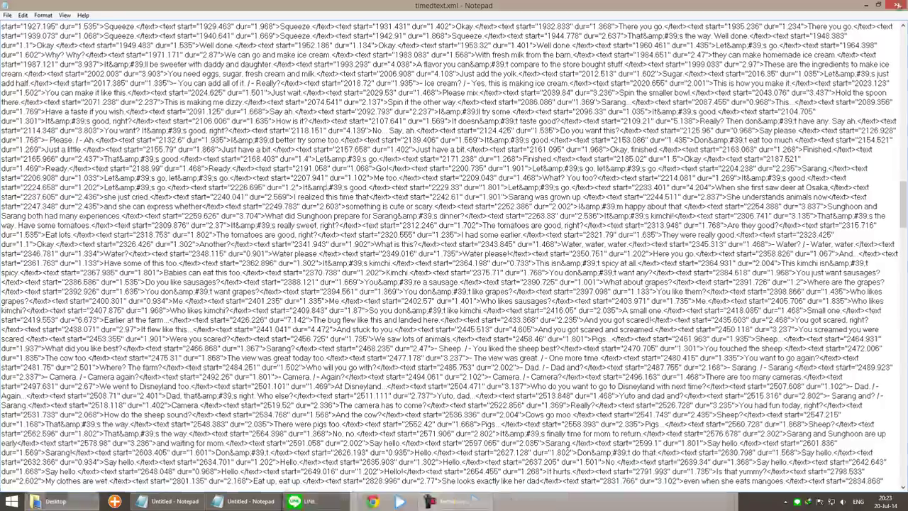
{"action": "key", "text": "alt+F4"}
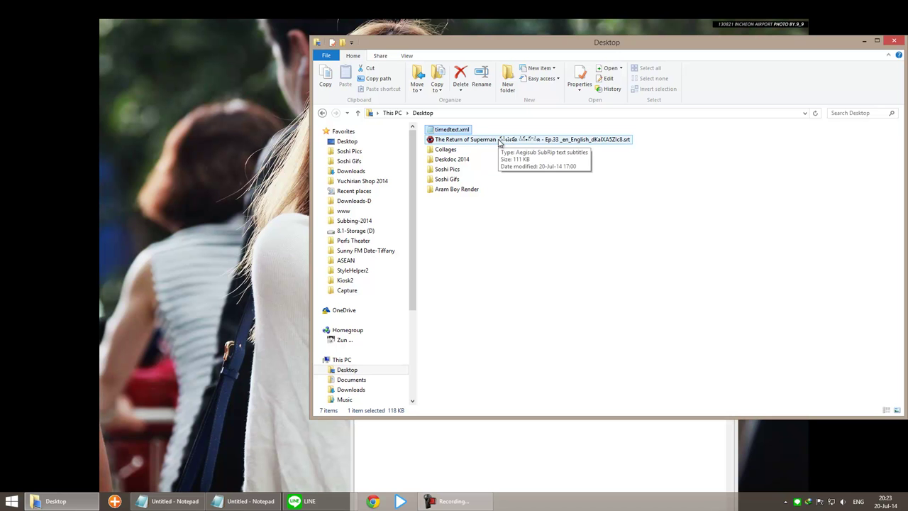
Step: Launch Excel and create a blank workbook
{"action": "key", "text": "super"}
{"action": "type", "text": "mul"}
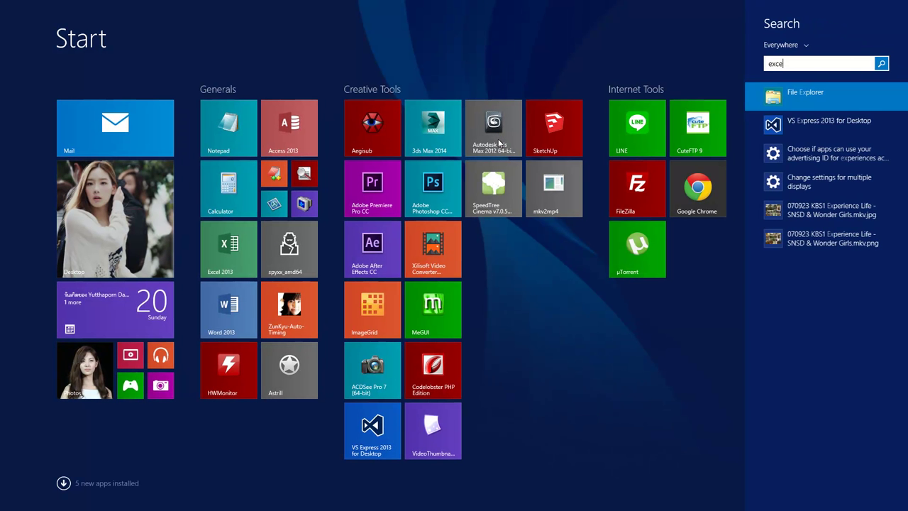
{"action": "key", "text": "super"}
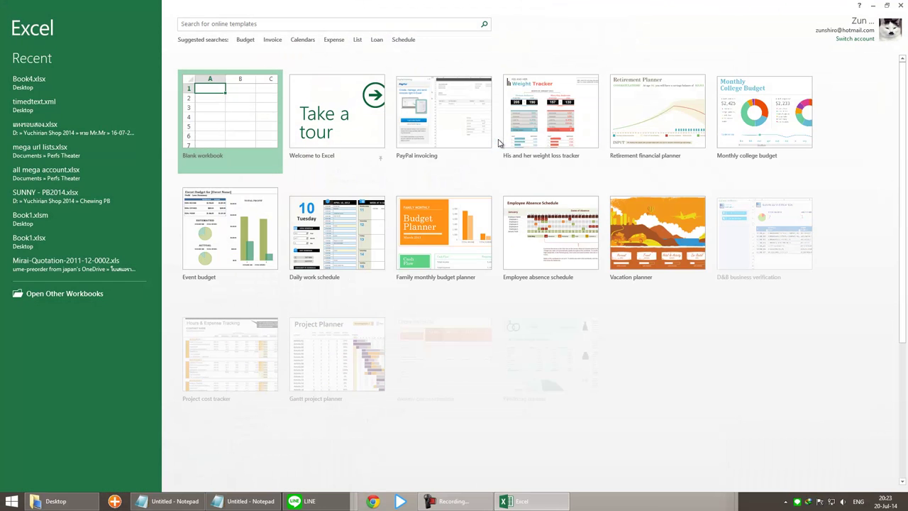
{"action": "left_click", "coordinate": [272, 168]}
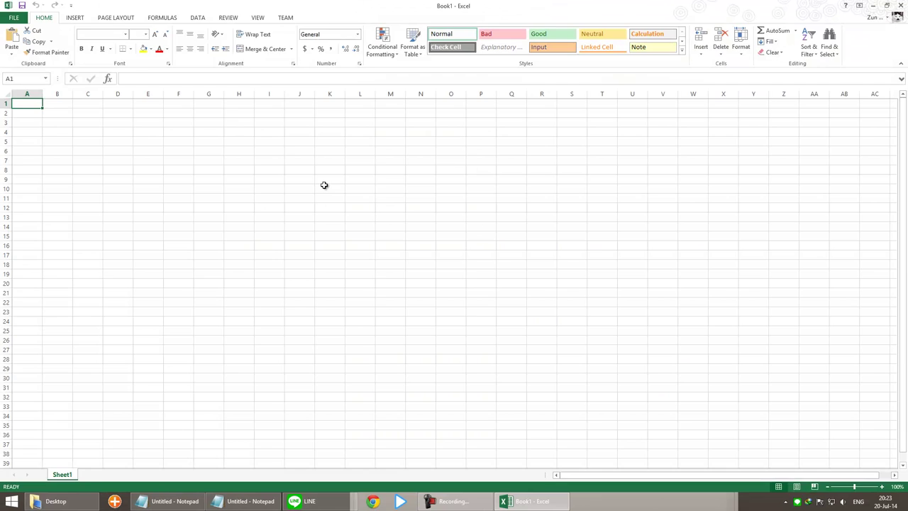
Step: Try opening timedtext.xml from the Desktop folder in Excel as an XML table, and close that workbook without saving
{"action": "left_click_drag", "start_coordinate": [520, 4], "coordinate": [403, 207]}
{"action": "left_click_drag", "start_coordinate": [451, 129], "coordinate": [404, 206]}
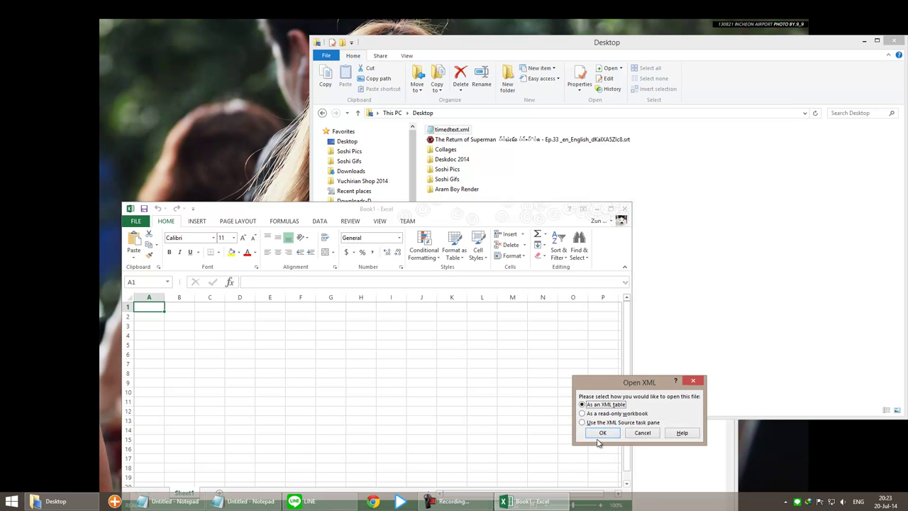
{"action": "left_click", "coordinate": [601, 433]}
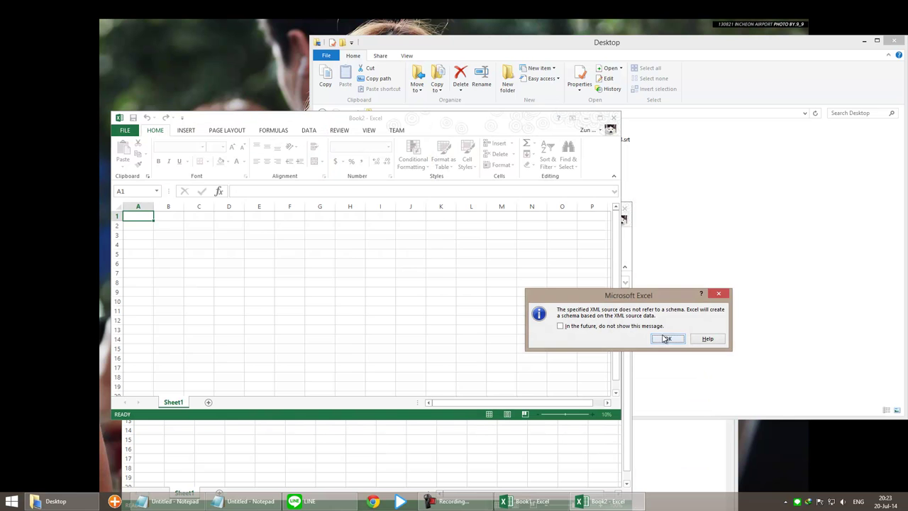
{"action": "left_click", "coordinate": [665, 338]}
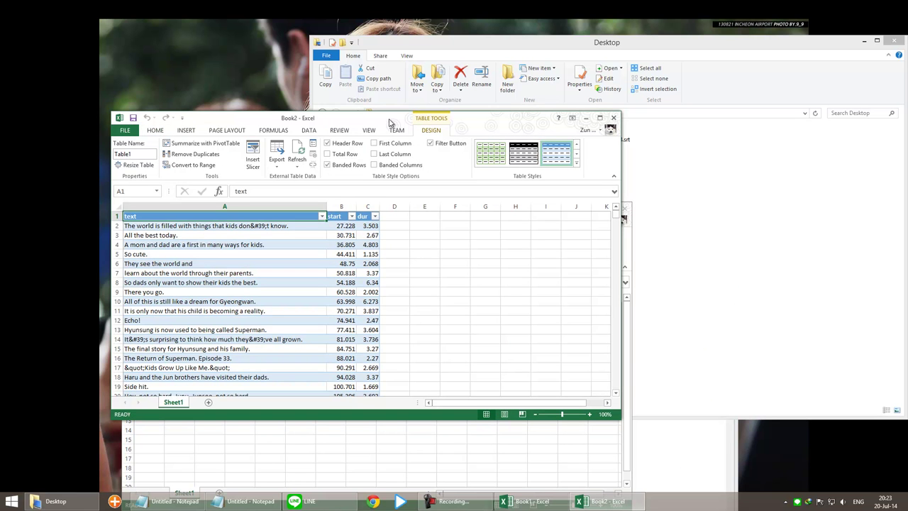
{"action": "double_click", "coordinate": [389, 122]}
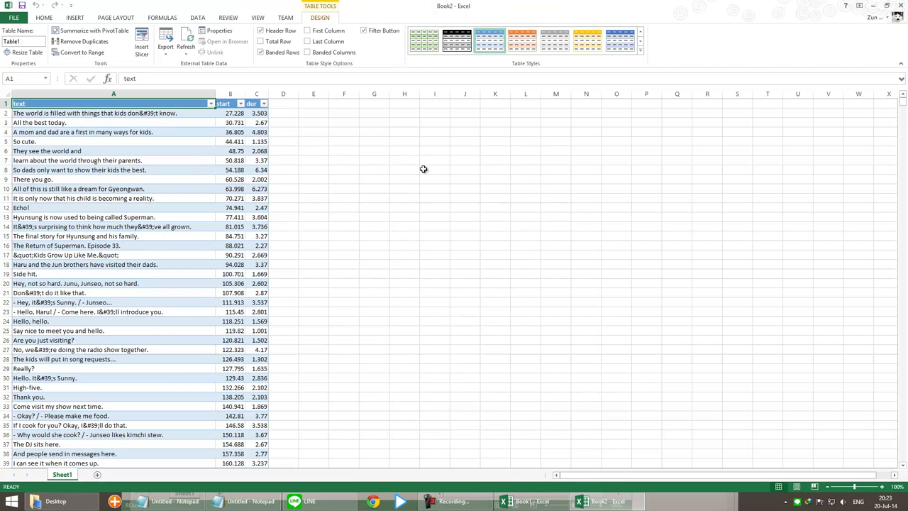
{"action": "left_click", "coordinate": [900, 5]}
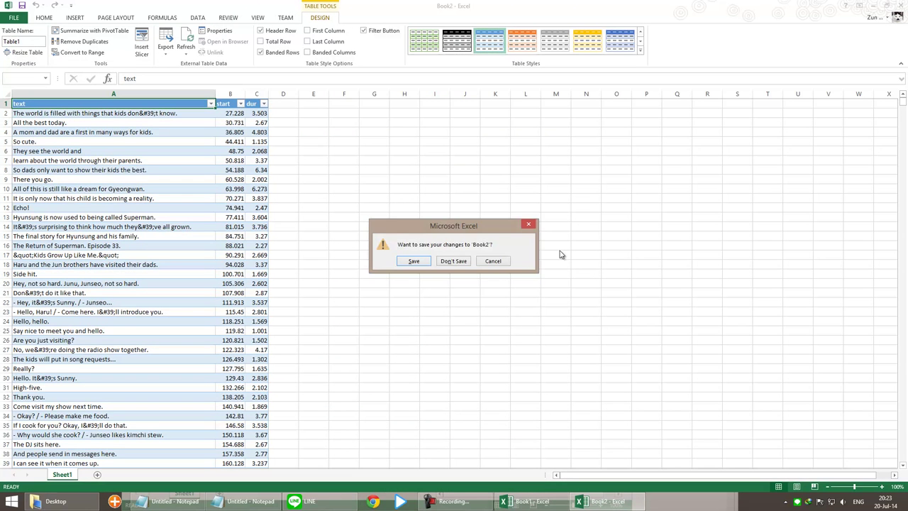
{"action": "left_click", "coordinate": [454, 261]}
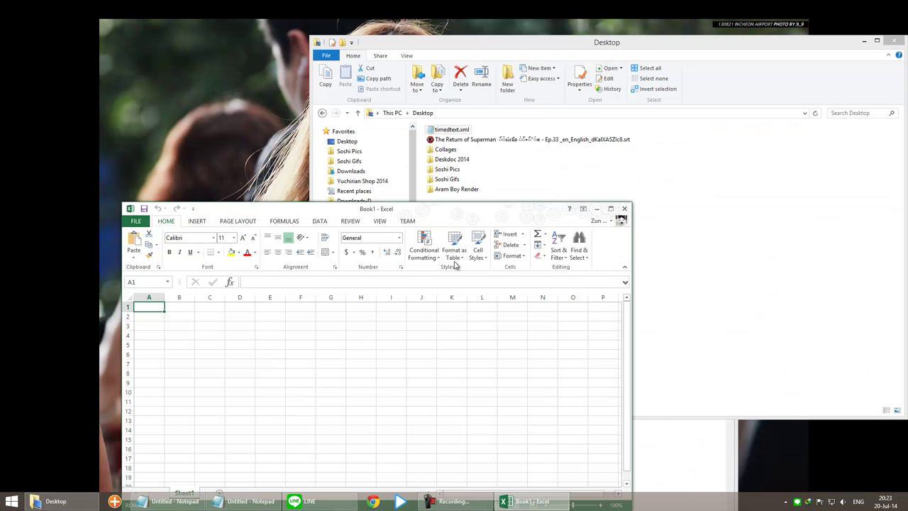
Step: Open timedtext.xml in Excel as a read-only workbook, close the blank Book1, and maximize the opened file's window
{"action": "left_click_drag", "start_coordinate": [458, 130], "coordinate": [336, 215]}
{"action": "left_click", "coordinate": [583, 413]}
{"action": "left_click", "coordinate": [600, 433]}
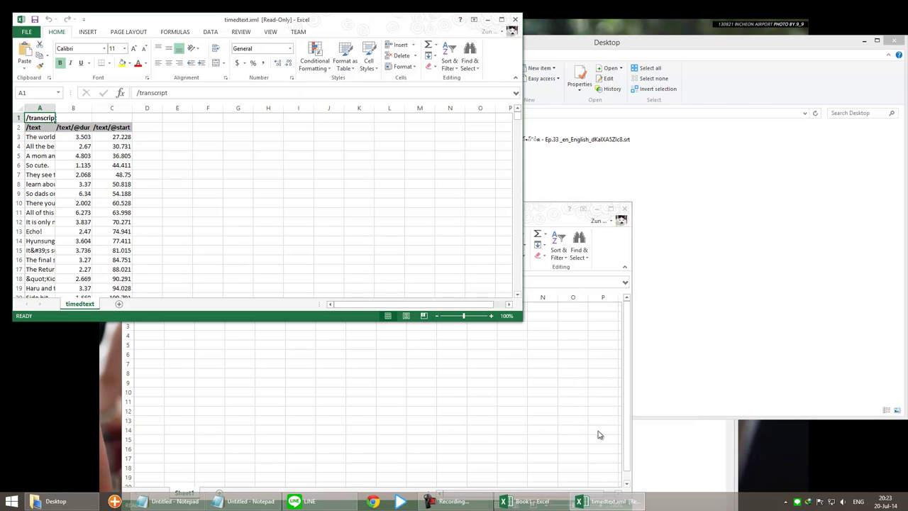
{"action": "left_click", "coordinate": [624, 208]}
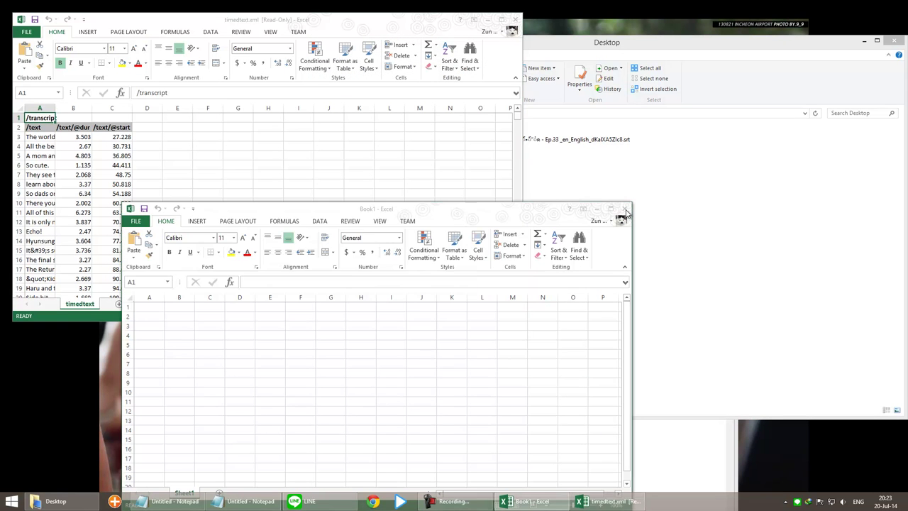
{"action": "double_click", "coordinate": [273, 20]}
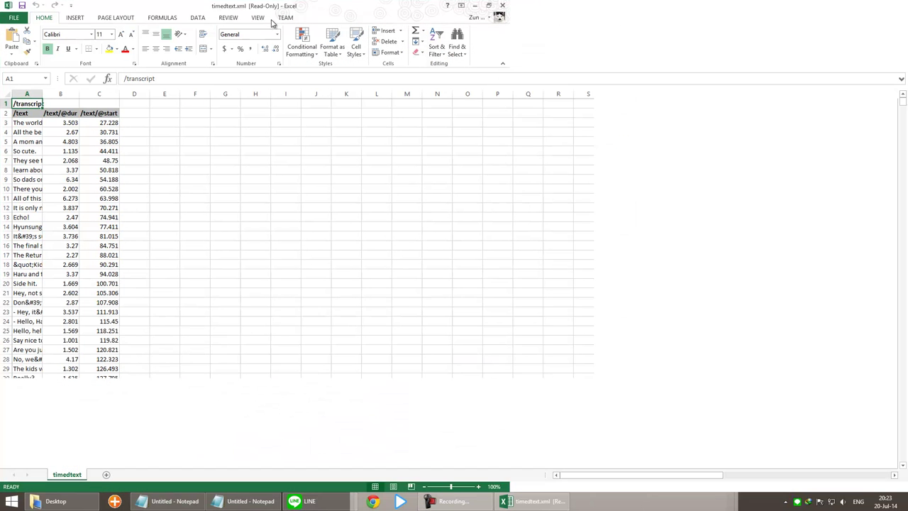
Step: Delete the two header rows above the subtitle data and widen column A to fit the subtitle text
{"action": "left_click_drag", "start_coordinate": [6, 104], "coordinate": [7, 113]}
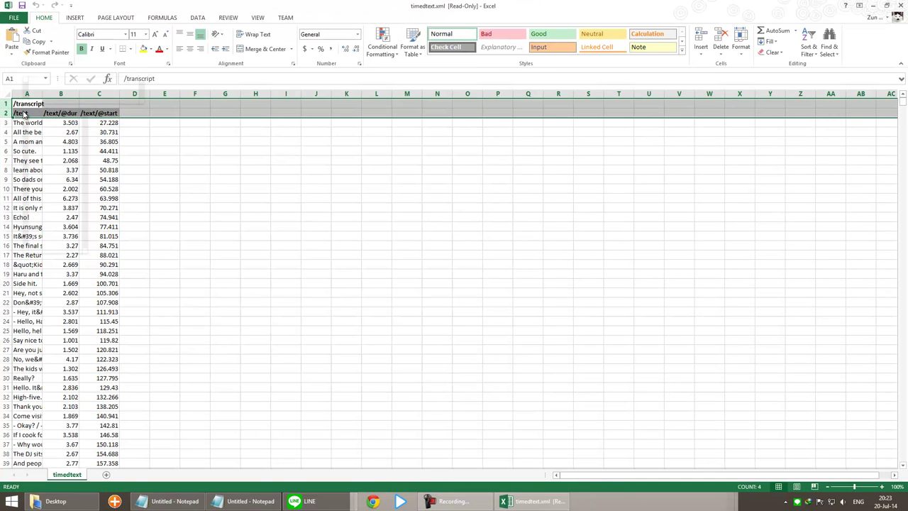
{"action": "right_click", "coordinate": [8, 113]}
{"action": "left_click", "coordinate": [60, 188]}
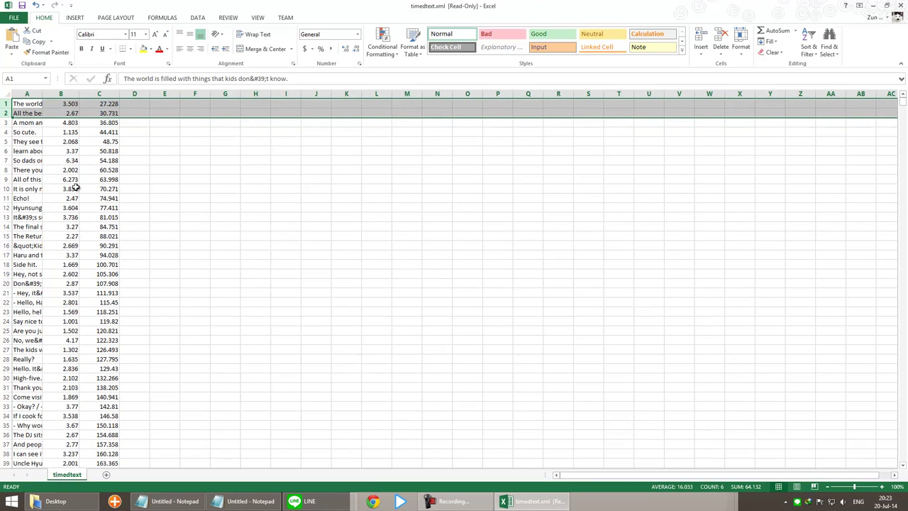
{"action": "left_click", "coordinate": [39, 93]}
{"action": "left_click_drag", "start_coordinate": [42, 94], "coordinate": [306, 94]}
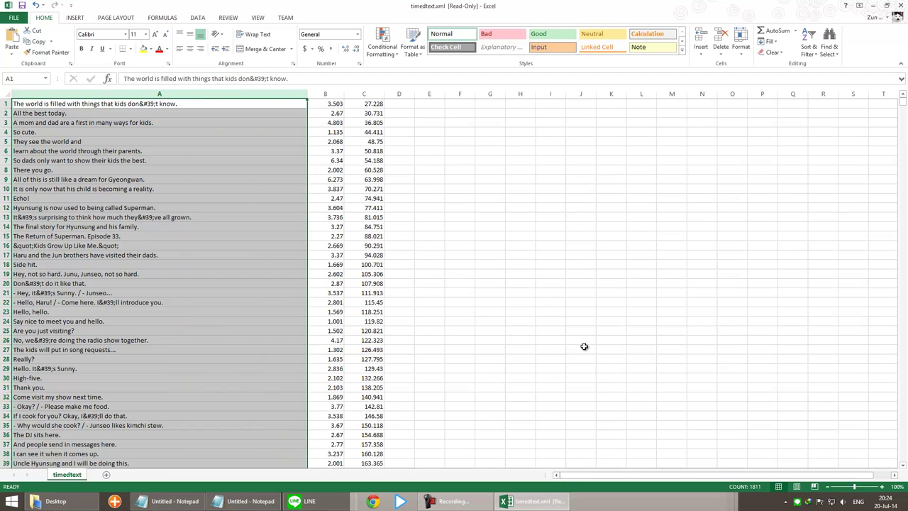
Step: Look through the subtitle rows to the end of the sheet, including the numeric timing columns B and C
{"action": "left_click_drag", "start_coordinate": [905, 106], "coordinate": [903, 457]}
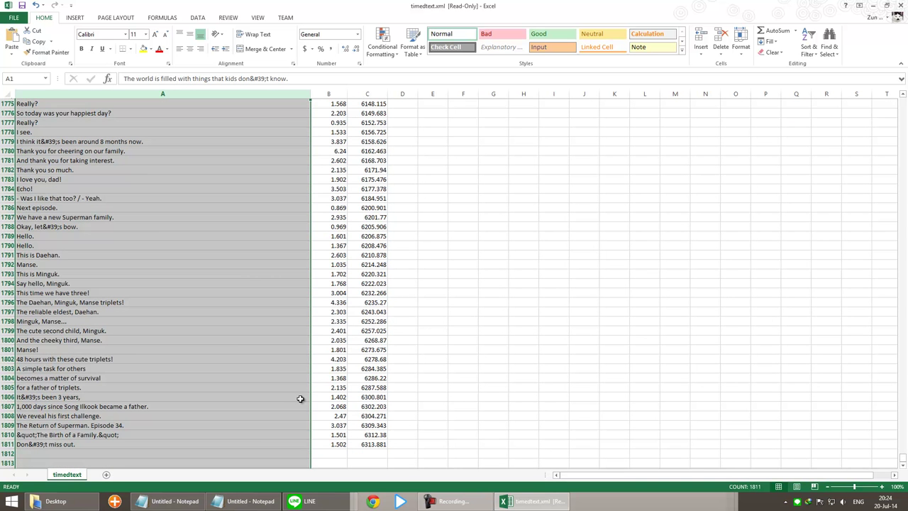
{"action": "scroll", "coordinate": [329, 400], "scroll_direction": "up", "scroll_amount": 6}
{"action": "scroll", "coordinate": [330, 401], "scroll_direction": "up", "scroll_amount": 20}
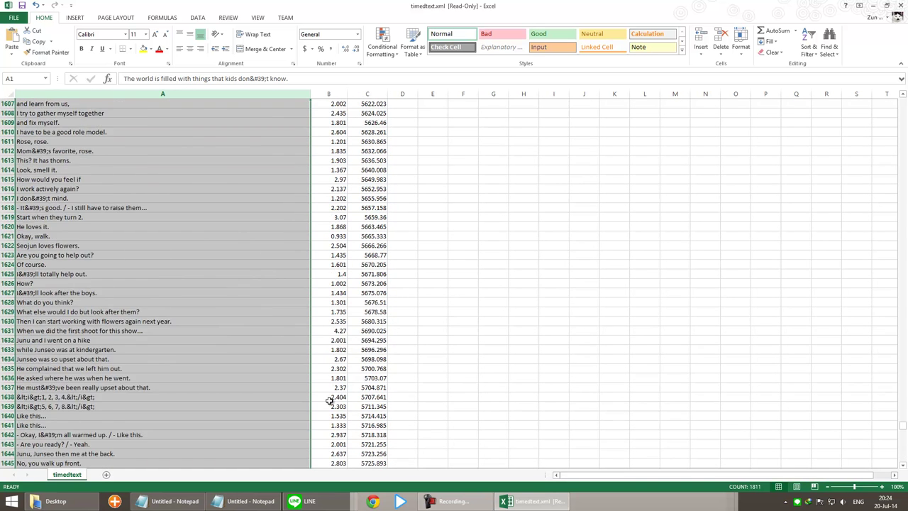
{"action": "scroll", "coordinate": [328, 399], "scroll_direction": "up", "scroll_amount": 20}
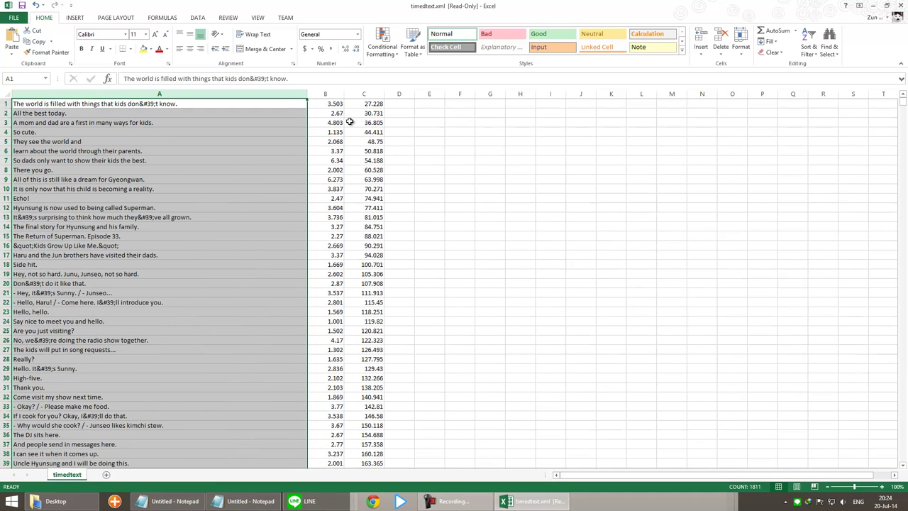
{"action": "left_click", "coordinate": [333, 104]}
{"action": "left_click_drag", "start_coordinate": [344, 94], "coordinate": [349, 94]}
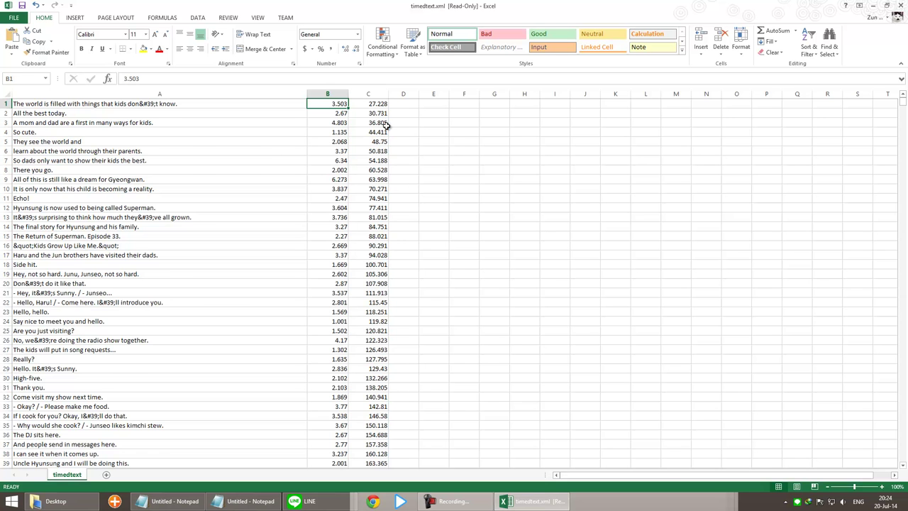
{"action": "scroll", "coordinate": [385, 312], "scroll_direction": "down", "scroll_amount": 20}
{"action": "scroll", "coordinate": [382, 331], "scroll_direction": "down", "scroll_amount": 20}
{"action": "scroll", "coordinate": [383, 324], "scroll_direction": "up", "scroll_amount": 20}
Step: Undo the column widening and the deletion of the two header rows
{"action": "key", "text": "Left"}
{"action": "key", "text": "ctrl+space"}
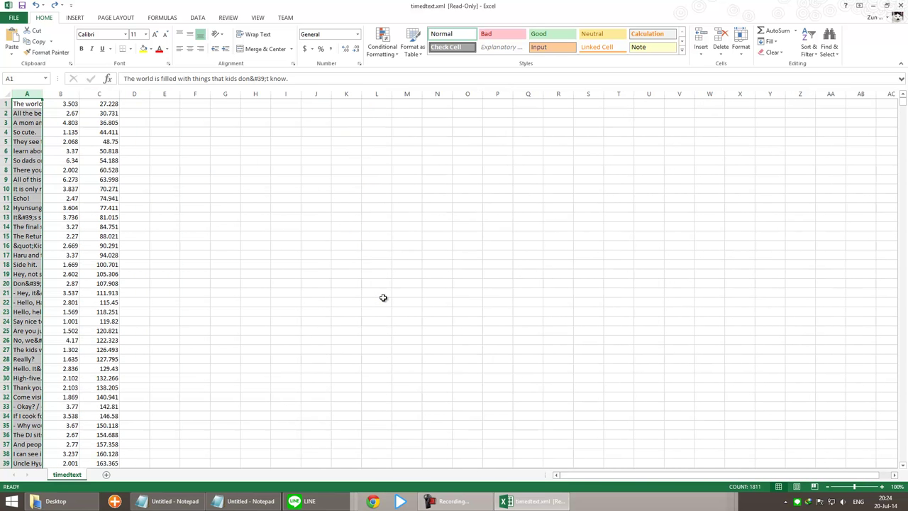
{"action": "key", "text": "ctrl+z"}
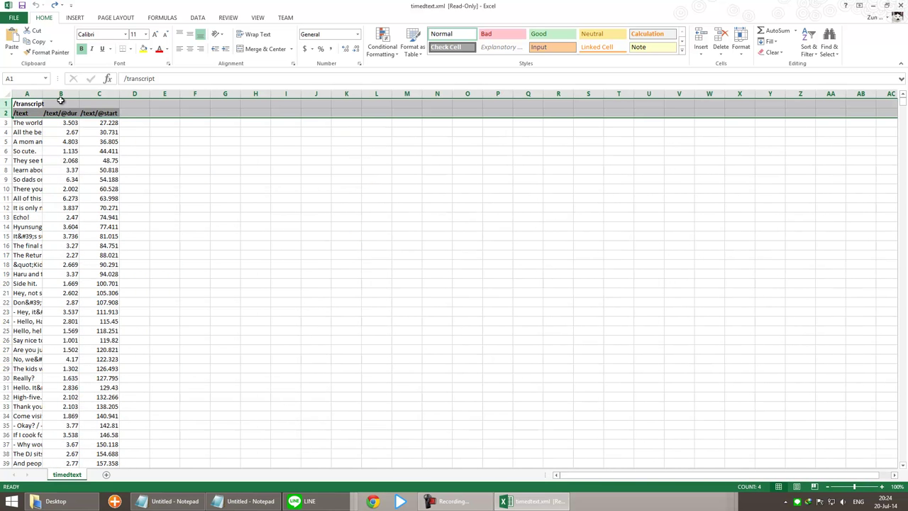
{"action": "left_click", "coordinate": [100, 113]}
{"action": "left_click", "coordinate": [63, 112]}
{"action": "left_click_drag", "start_coordinate": [78, 94], "coordinate": [115, 93]}
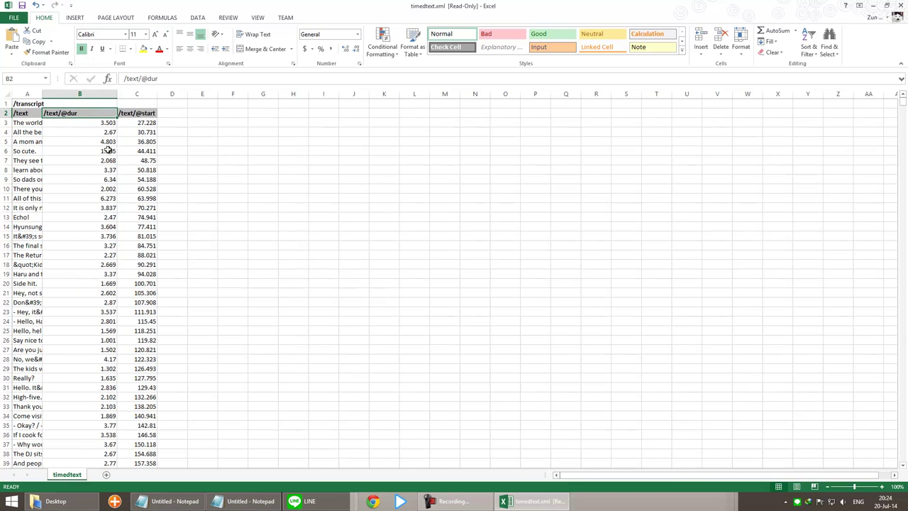
{"action": "left_click", "coordinate": [148, 97]}
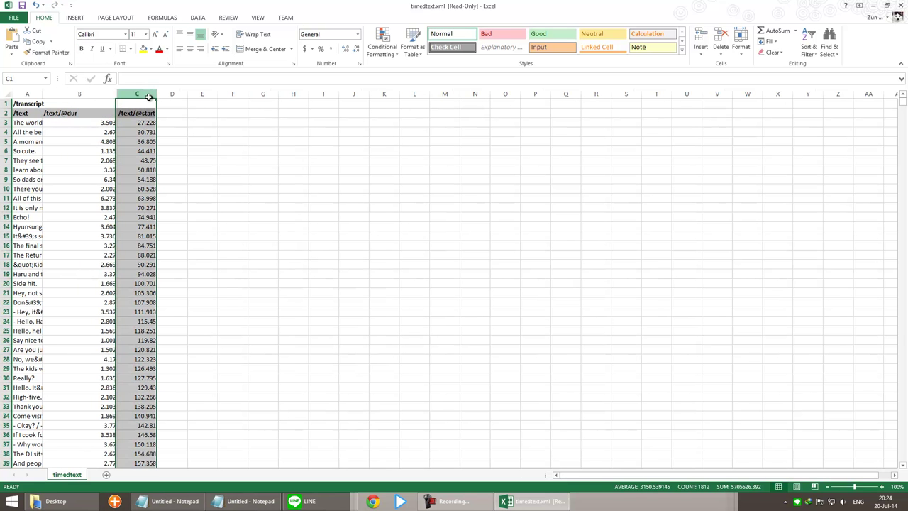
{"action": "left_click", "coordinate": [95, 94]}
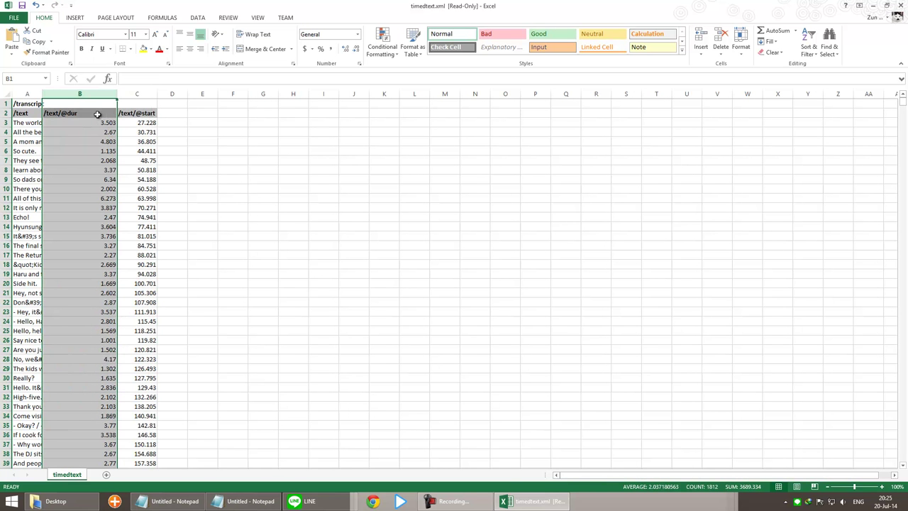
Step: Delete header rows 1 and 2 again and widen column A to fit the subtitle text
{"action": "left_click", "coordinate": [5, 113]}
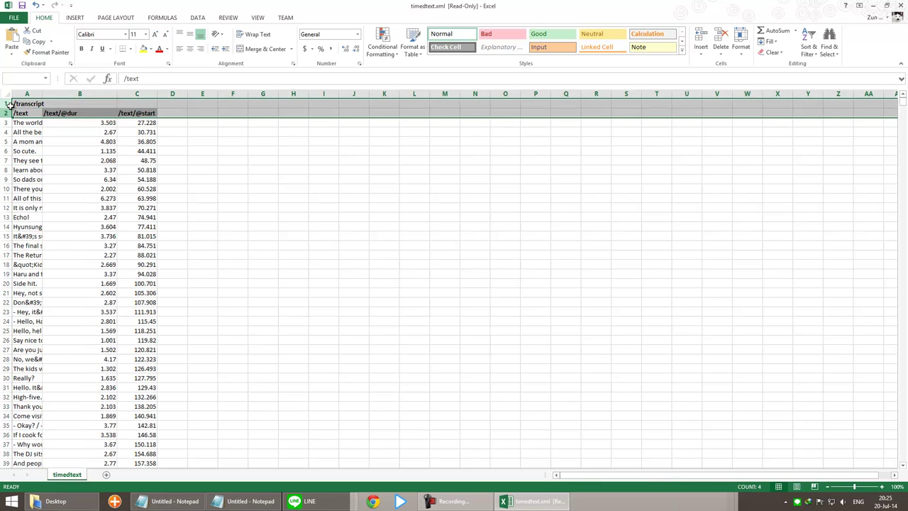
{"action": "right_click", "coordinate": [27, 110]}
{"action": "left_click", "coordinate": [60, 186]}
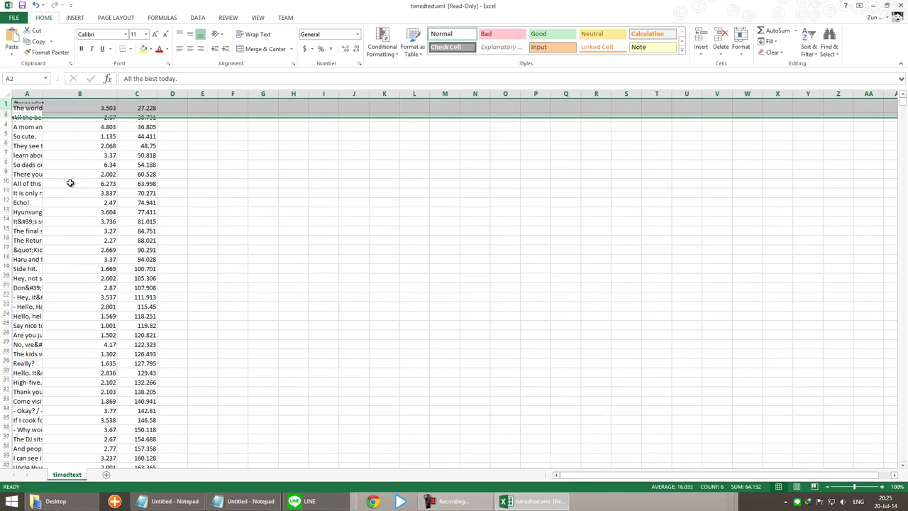
{"action": "left_click_drag", "start_coordinate": [50, 89], "coordinate": [230, 100]}
{"action": "left_click", "coordinate": [256, 198]}
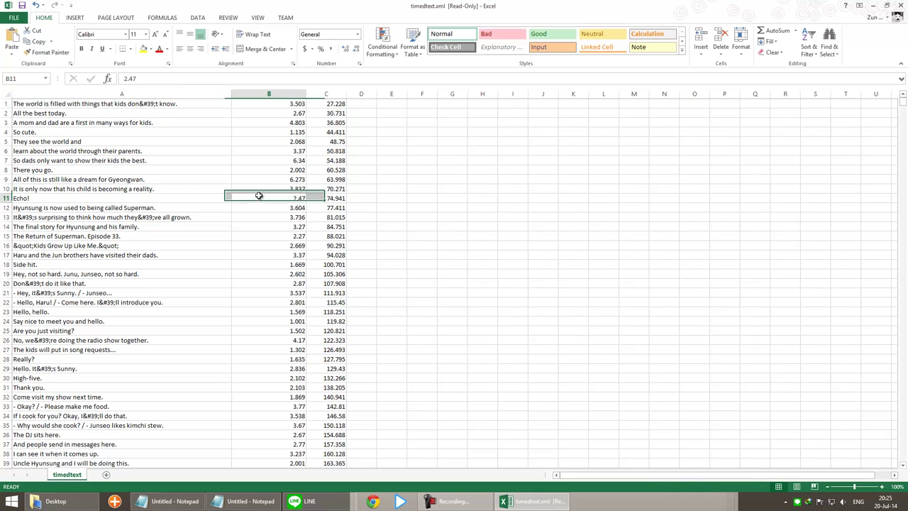
Step: Compare the start times in column C with the durations in column B for the first subtitle rows
{"action": "left_click", "coordinate": [336, 106]}
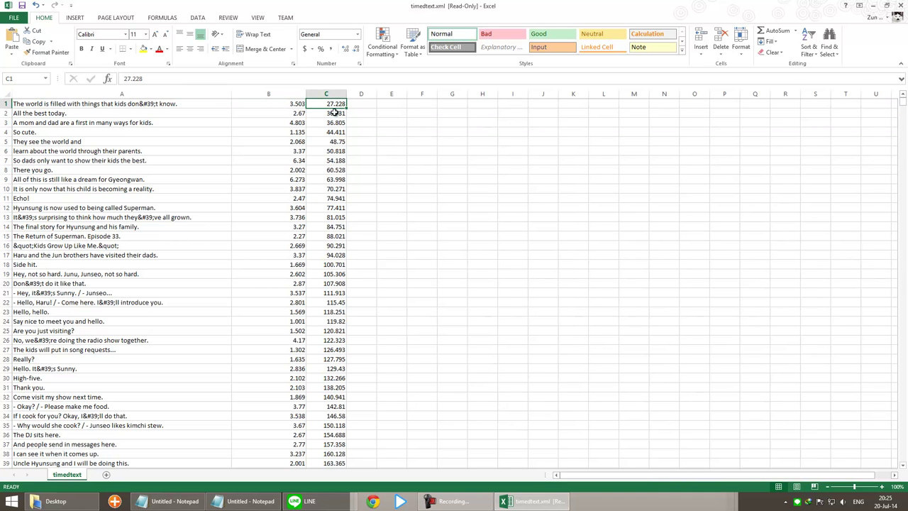
{"action": "left_click", "coordinate": [296, 105]}
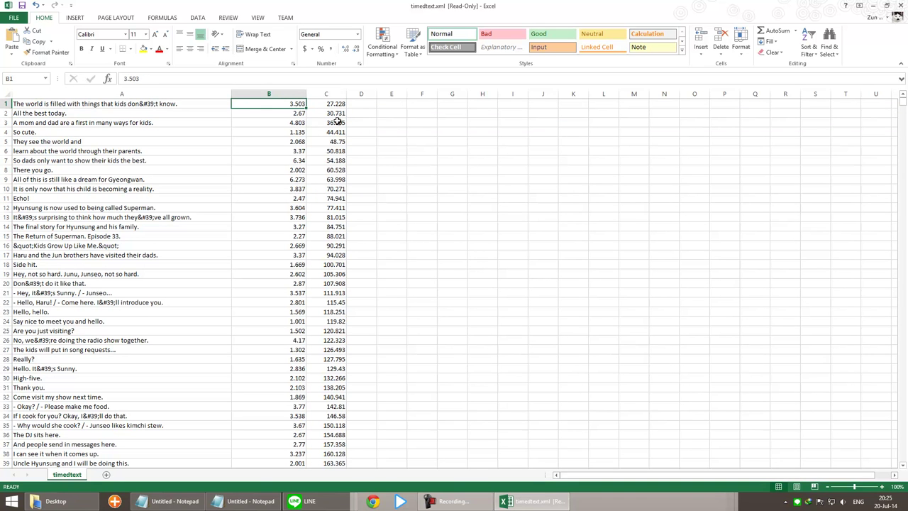
{"action": "left_click", "coordinate": [339, 113]}
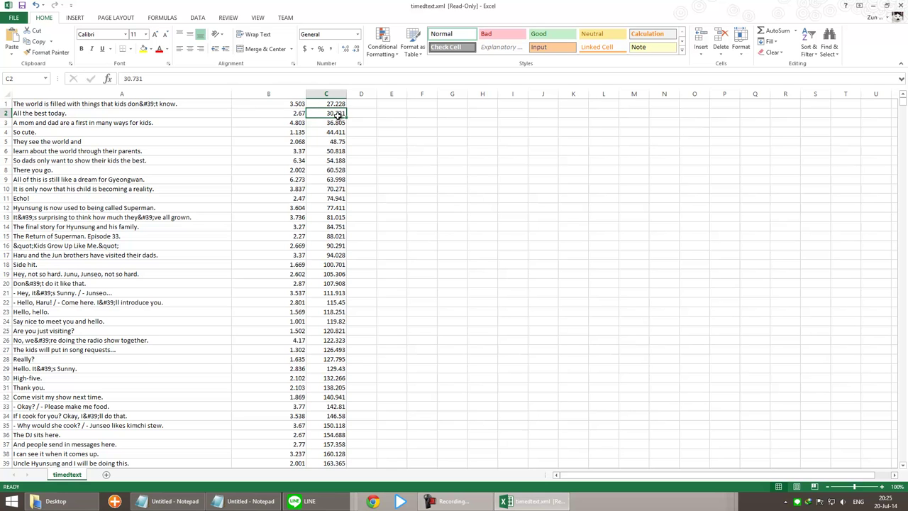
{"action": "left_click", "coordinate": [298, 114]}
{"action": "scroll", "coordinate": [301, 191], "scroll_direction": "down", "scroll_amount": 20}
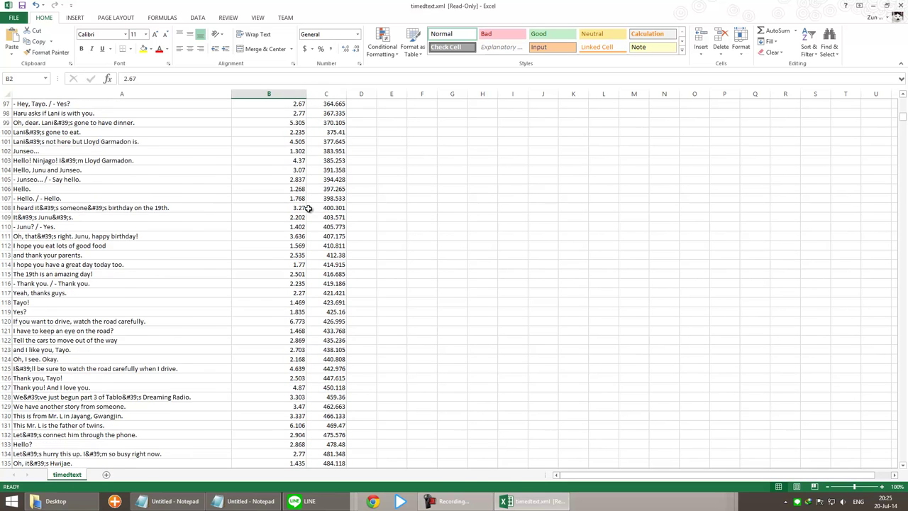
{"action": "left_click_drag", "start_coordinate": [905, 134], "coordinate": [904, 78]}
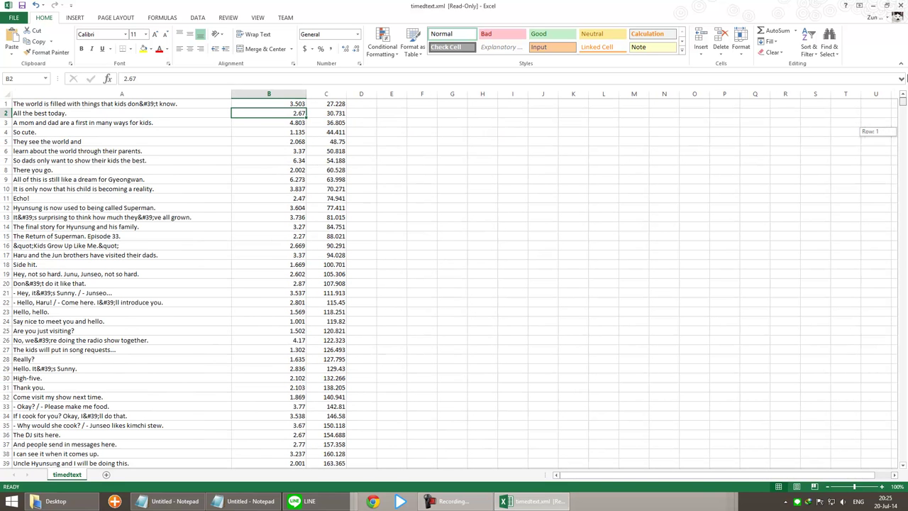
{"action": "left_click_drag", "start_coordinate": [907, 40], "coordinate": [906, 50]}
{"action": "left_click", "coordinate": [338, 106]}
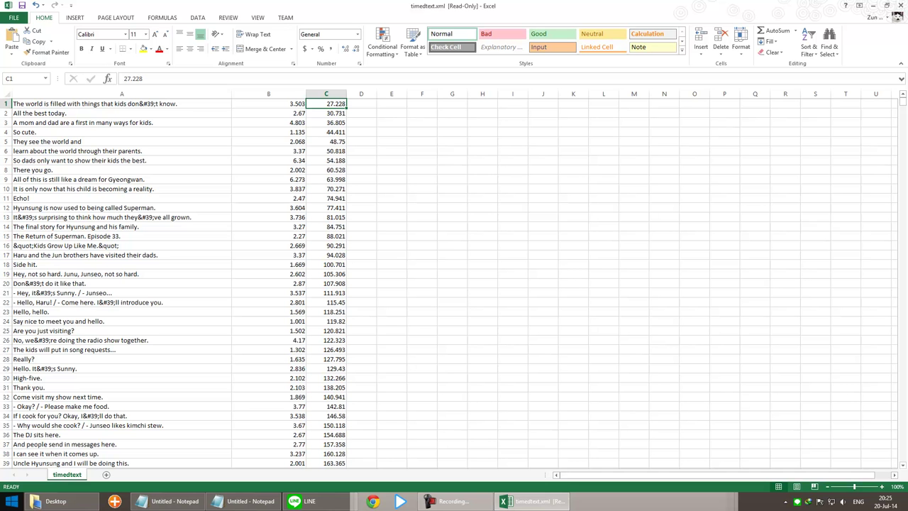
Step: Switch to Aegisub and add three placeholder subtitle lines made of repeated x characters
{"action": "key", "text": "super"}
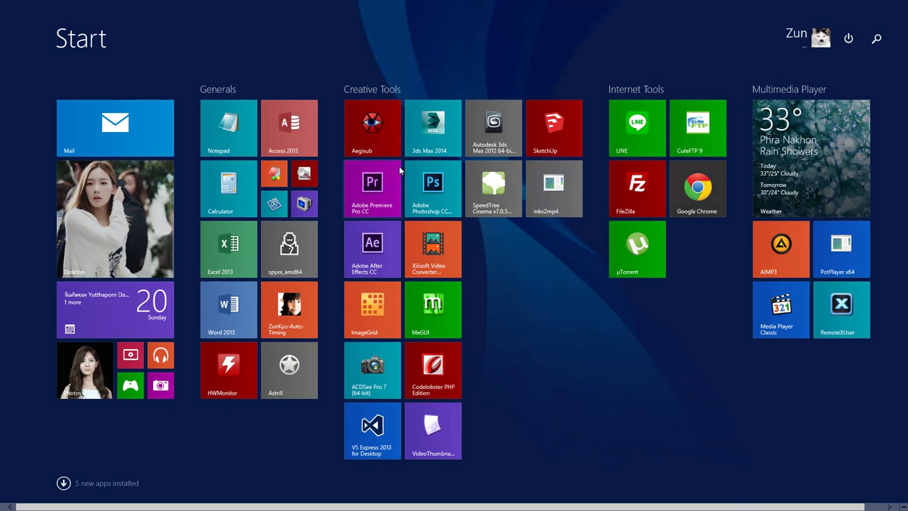
{"action": "left_click", "coordinate": [378, 135]}
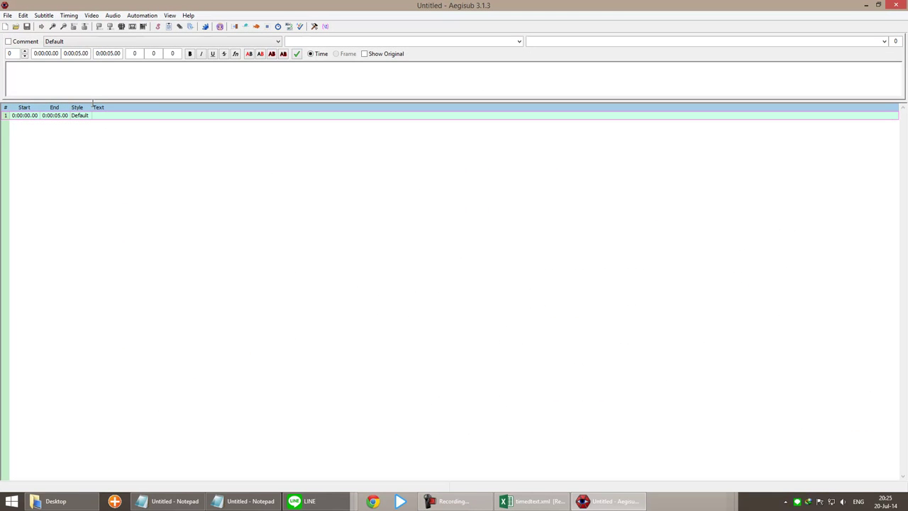
{"action": "type", "text": "xxxxxxxxxxxx"}
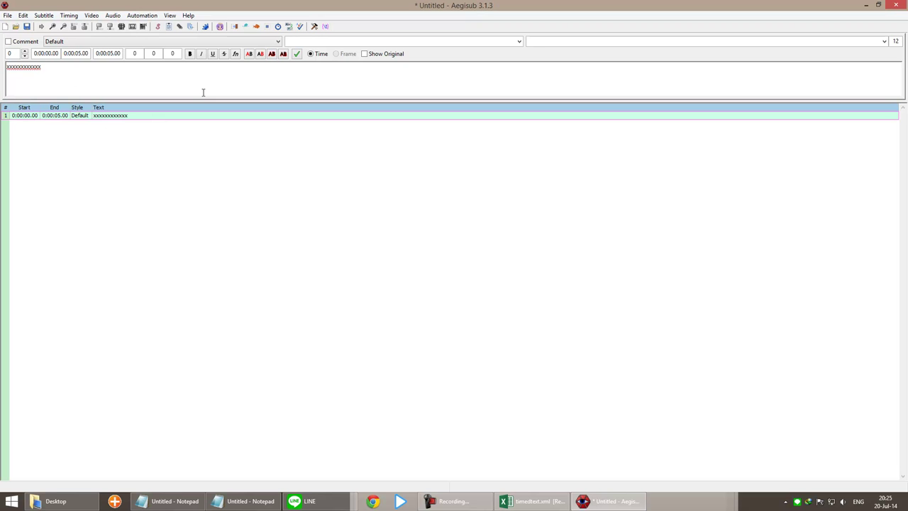
{"action": "key", "text": "Return"}
{"action": "type", "text": "xxxxxxxxxxxxxx"}
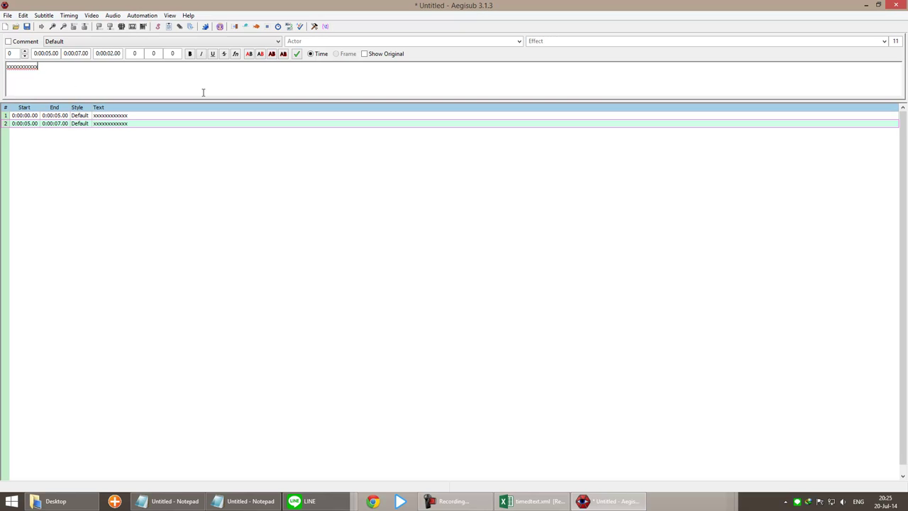
{"action": "key", "text": "Return"}
{"action": "type", "text": "xxxxxxxxxxxxx"}
{"action": "key", "text": "Return"}
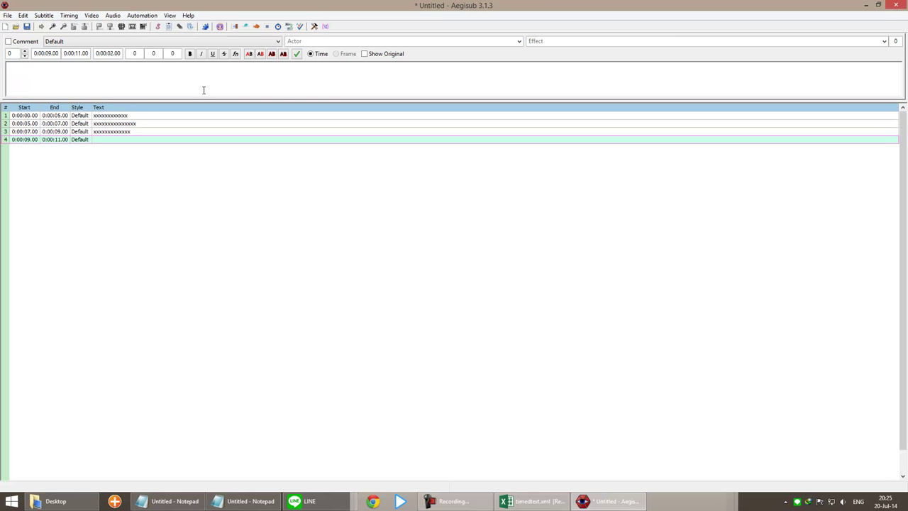
Step: Export the placeholder subtitles to the Desktop as template.ass with Unicode (UTF-8) encoding
{"action": "left_click", "coordinate": [9, 15]}
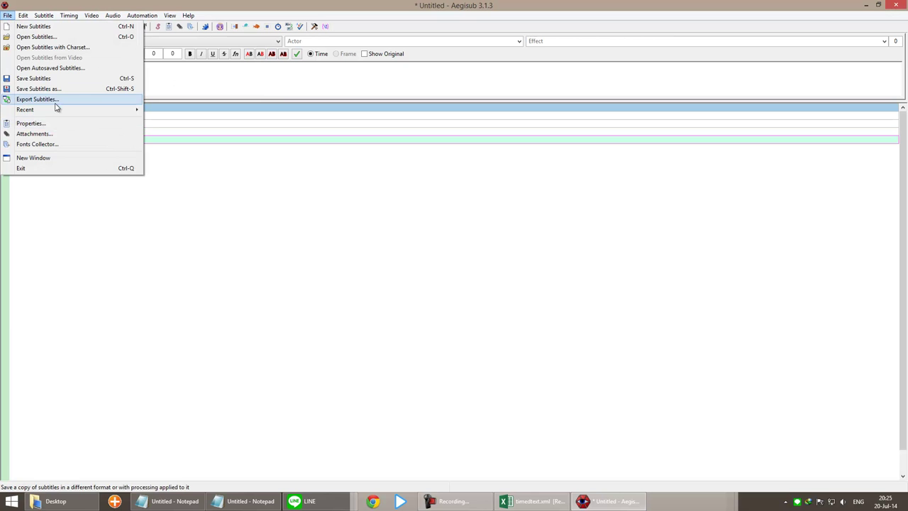
{"action": "left_click", "coordinate": [57, 103]}
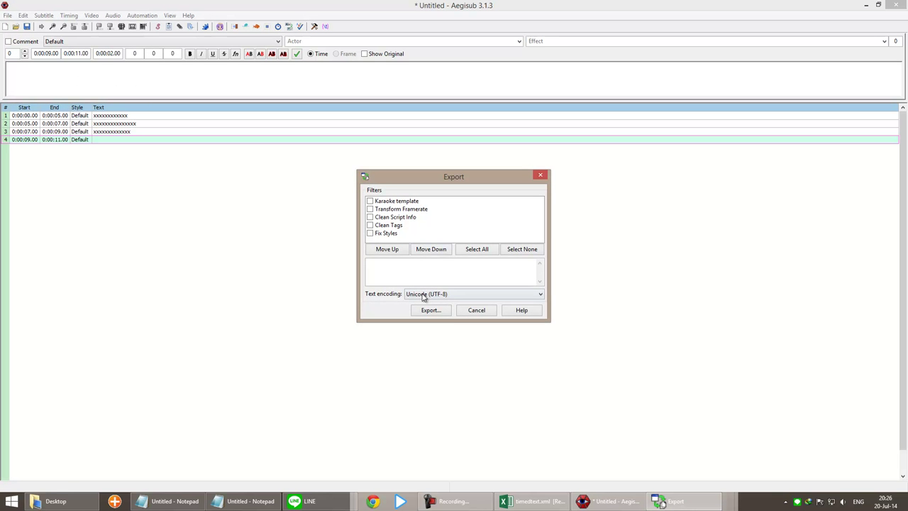
{"action": "left_click", "coordinate": [429, 310]}
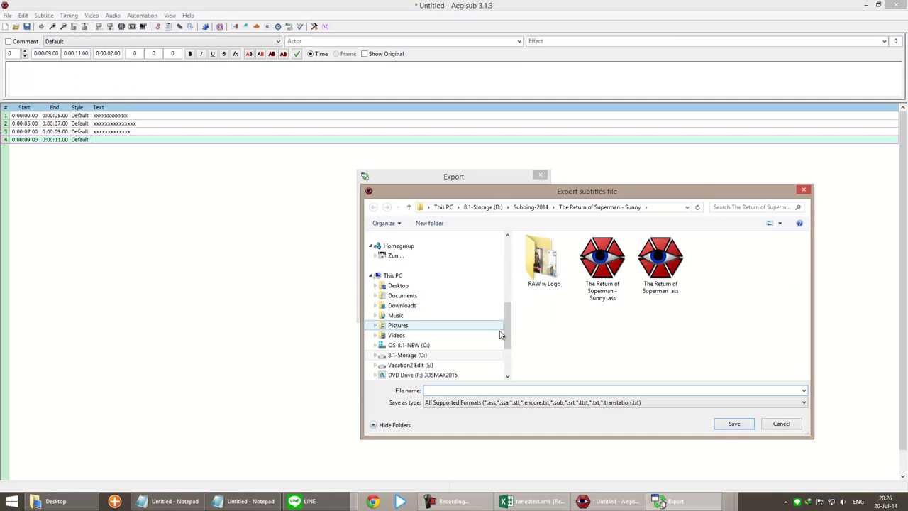
{"action": "left_click_drag", "start_coordinate": [506, 334], "coordinate": [449, 270]}
{"action": "left_click", "coordinate": [423, 252]}
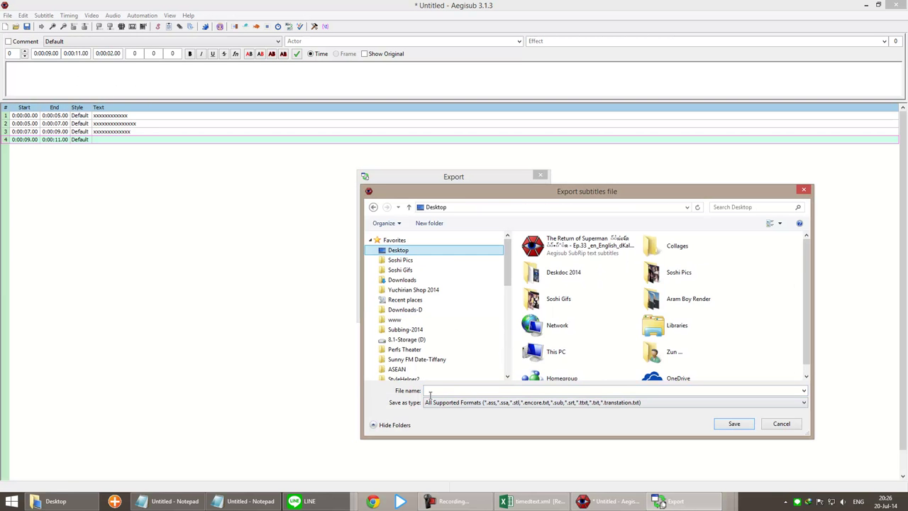
{"action": "type", "text": "testing"}
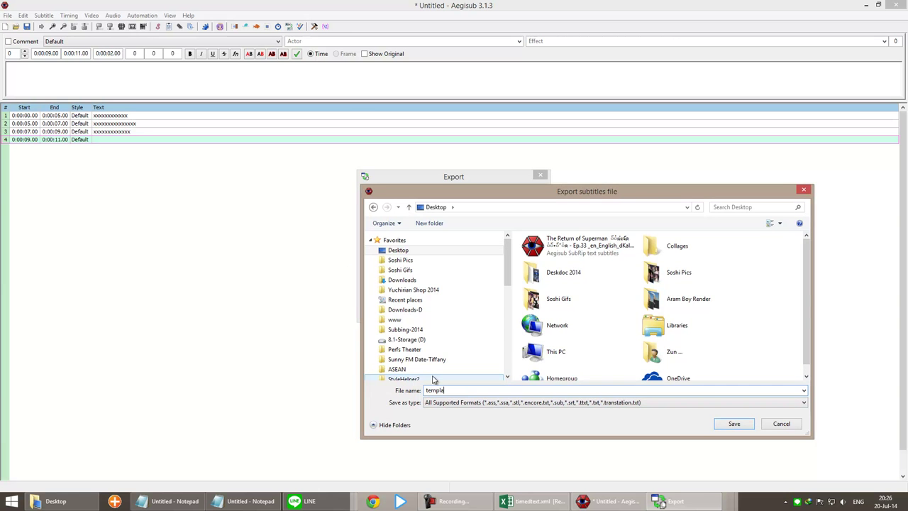
{"action": "key", "text": "Return"}
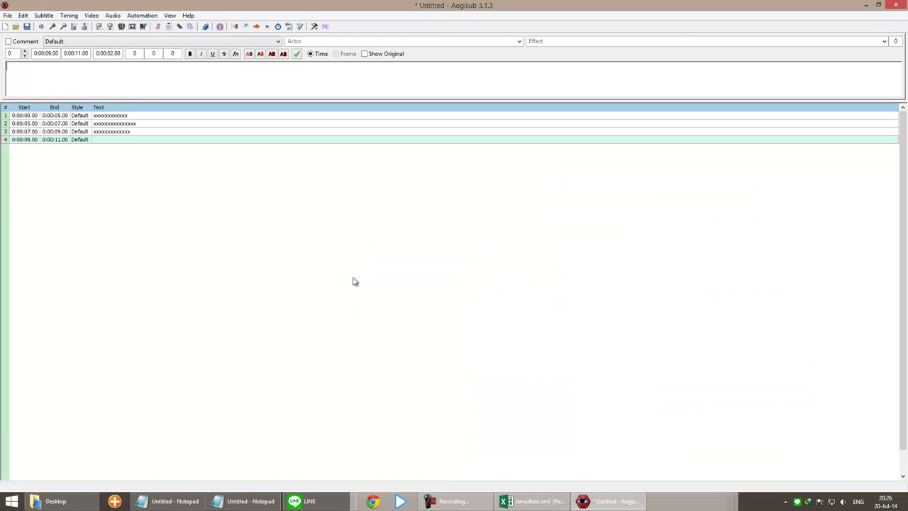
Step: Export the placeholder subtitles to the Desktop in SubRip format as template.srt
{"action": "left_click", "coordinate": [8, 15]}
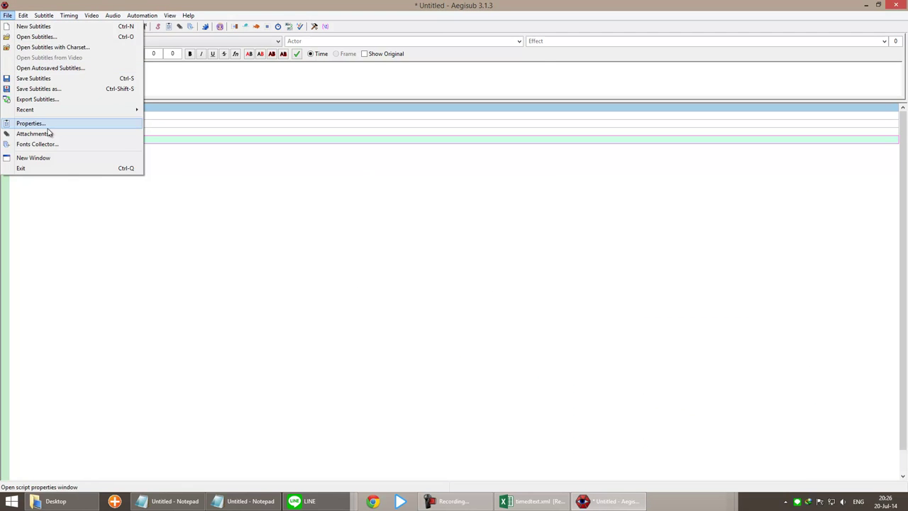
{"action": "left_click", "coordinate": [64, 98]}
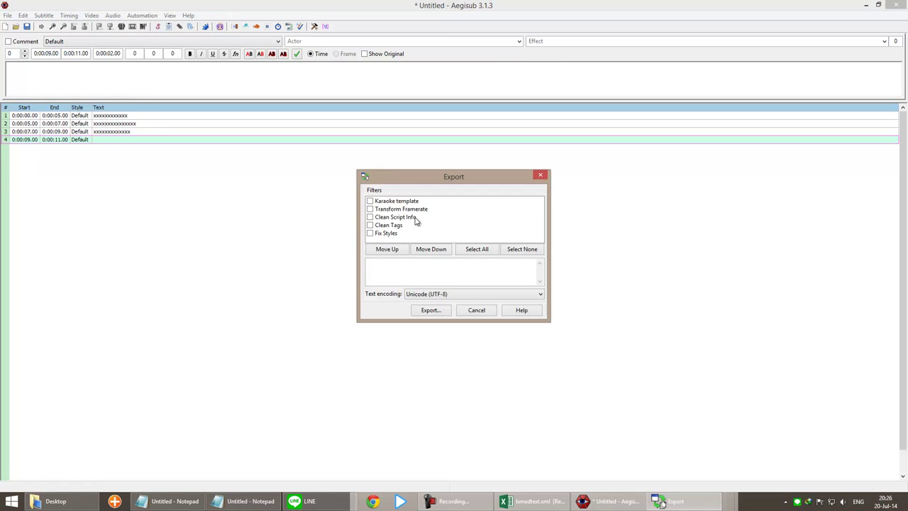
{"action": "left_click", "coordinate": [435, 312]}
{"action": "left_click", "coordinate": [573, 257]}
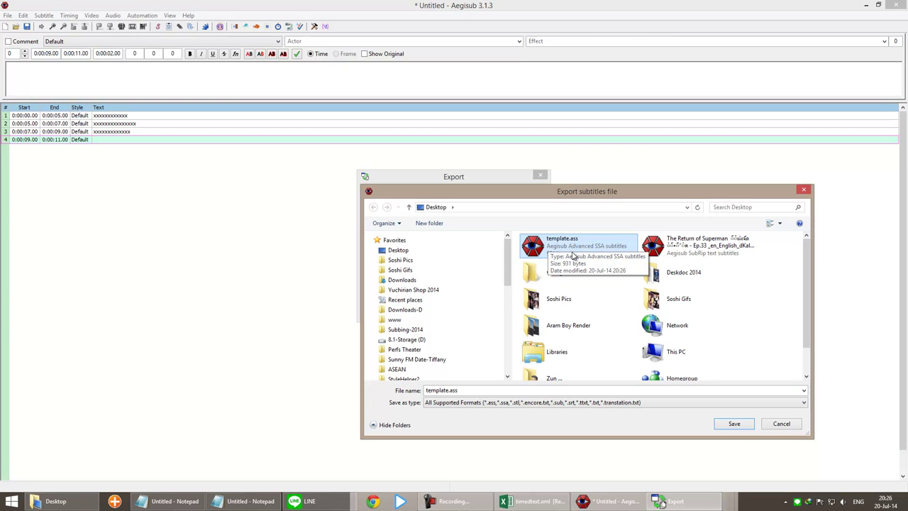
{"action": "key", "text": "Delete"}
{"action": "left_click", "coordinate": [538, 289]}
{"action": "left_click", "coordinate": [488, 403]}
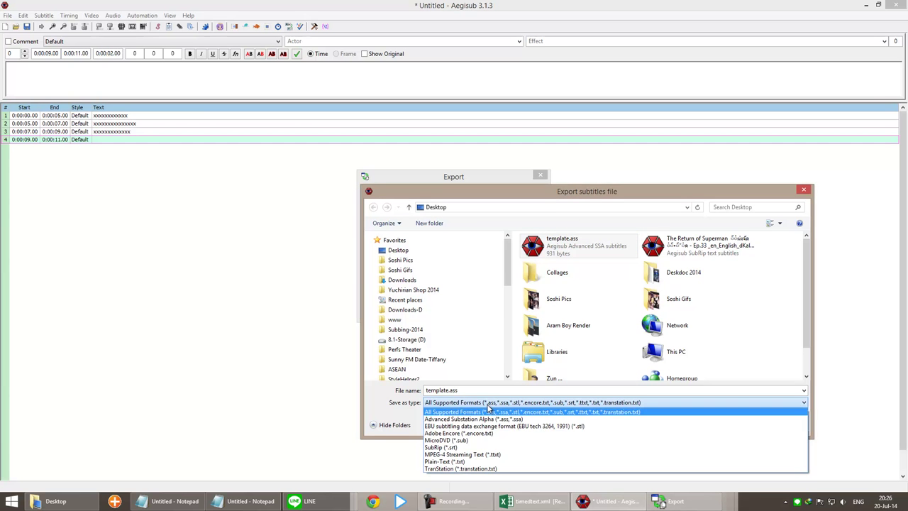
{"action": "left_click", "coordinate": [472, 447]}
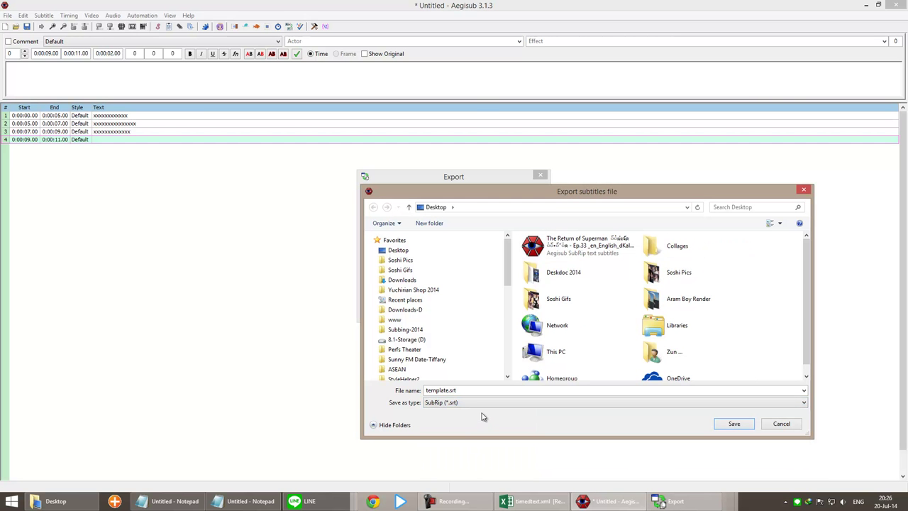
{"action": "left_click", "coordinate": [731, 426]}
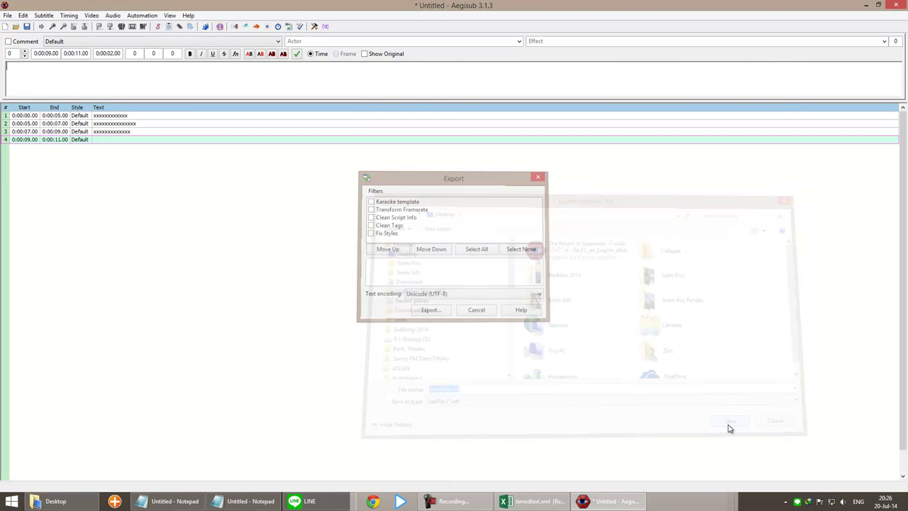
Step: Close Aegisub without saving the untitled script, and delete template.ass from the Desktop folder in File Explorer
{"action": "left_click", "coordinate": [895, 6]}
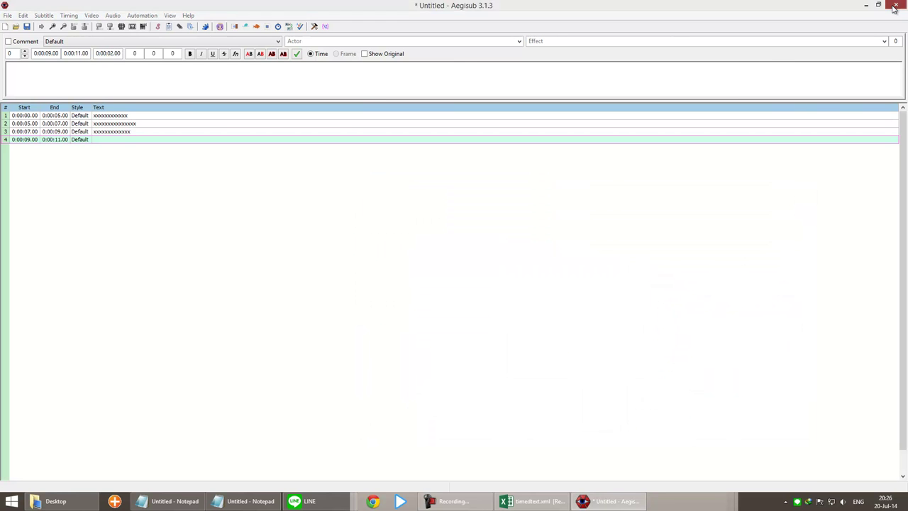
{"action": "left_click", "coordinate": [482, 250]}
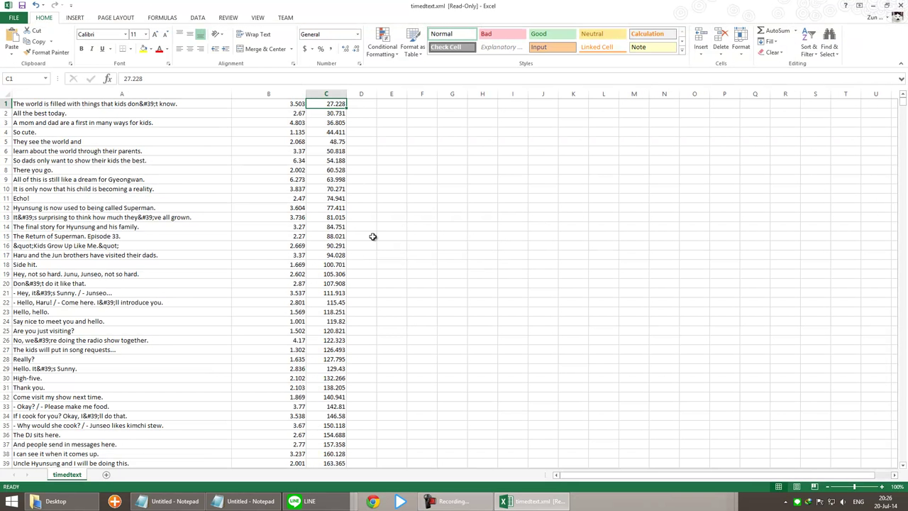
{"action": "key", "text": "super+e"}
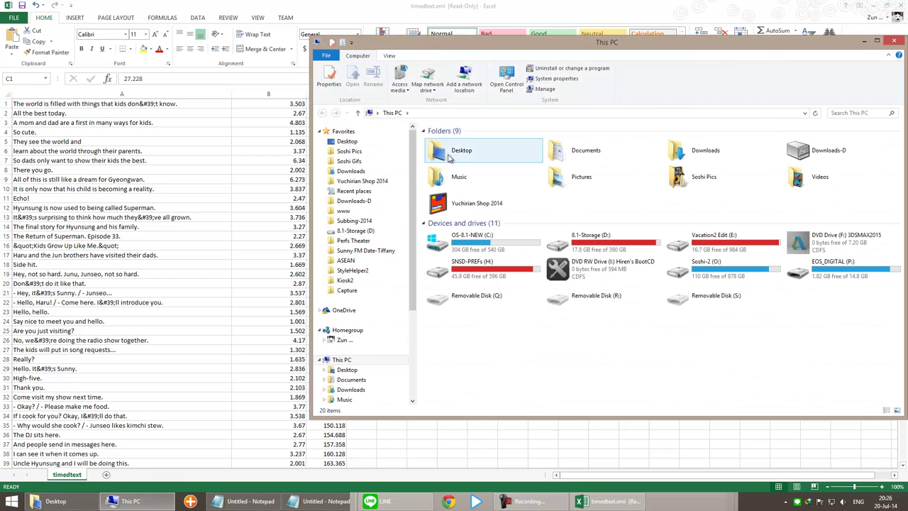
{"action": "double_click", "coordinate": [454, 151]}
{"action": "left_click", "coordinate": [451, 145]}
{"action": "left_click", "coordinate": [512, 156]}
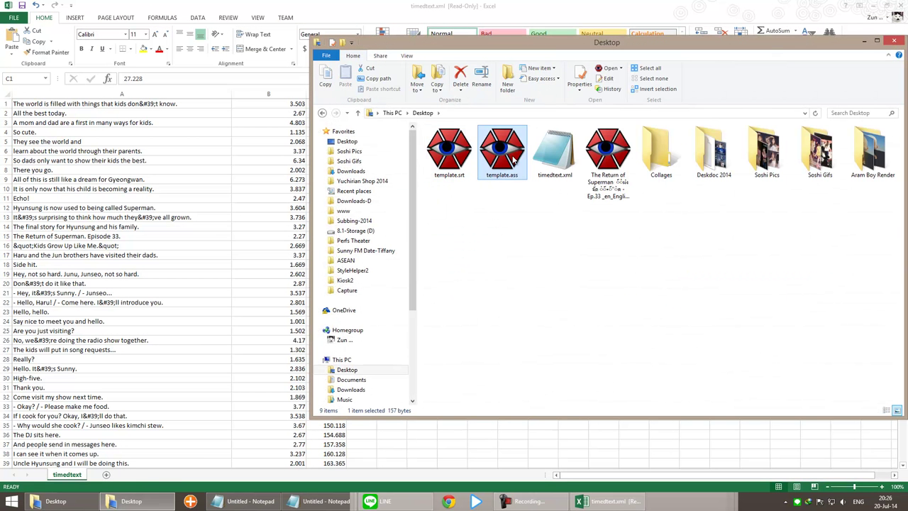
{"action": "key", "text": "Delete"}
{"action": "key", "text": "Return"}
Step: Open template.srt from the Desktop in EditPlus
{"action": "right_click", "coordinate": [448, 146]}
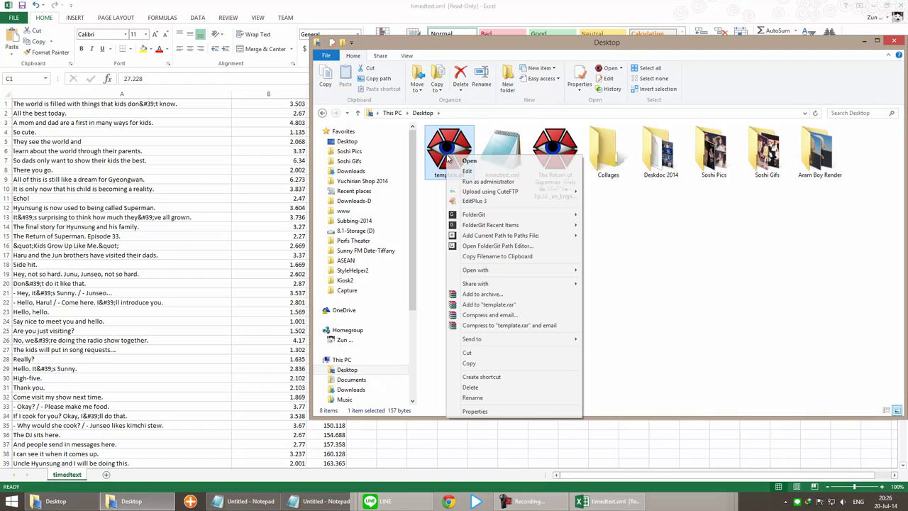
{"action": "left_click", "coordinate": [475, 188]}
{"action": "left_click_drag", "start_coordinate": [384, 70], "coordinate": [136, 90]}
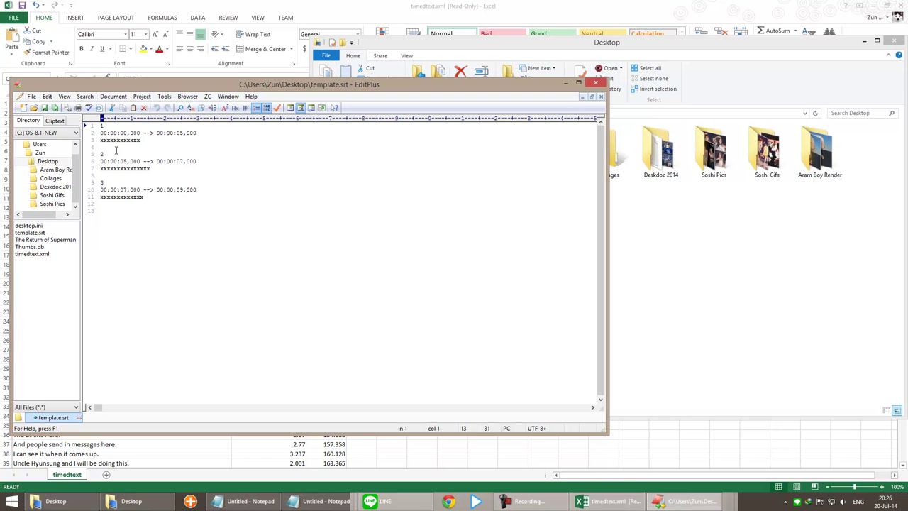
Step: Examine the index numbers and the start and end timestamps of the three entries in template.srt
{"action": "left_click", "coordinate": [102, 125]}
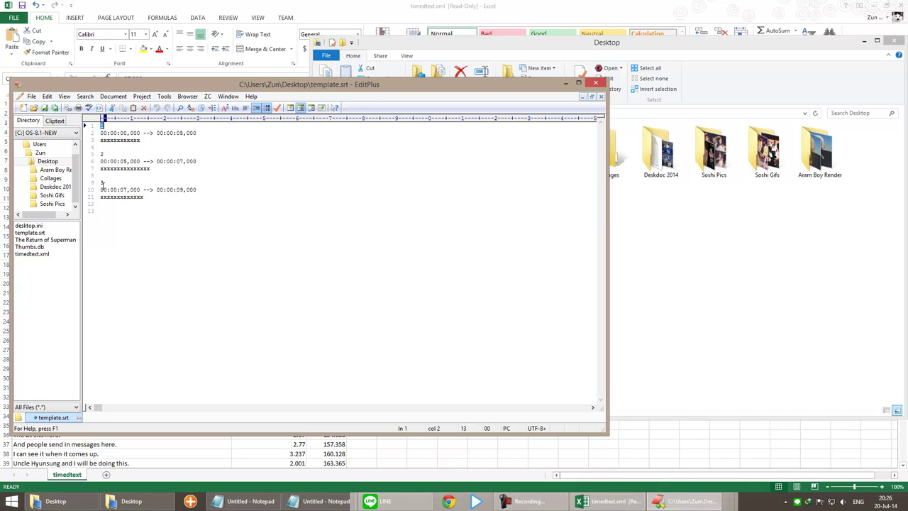
{"action": "left_click_drag", "start_coordinate": [101, 133], "coordinate": [203, 133]}
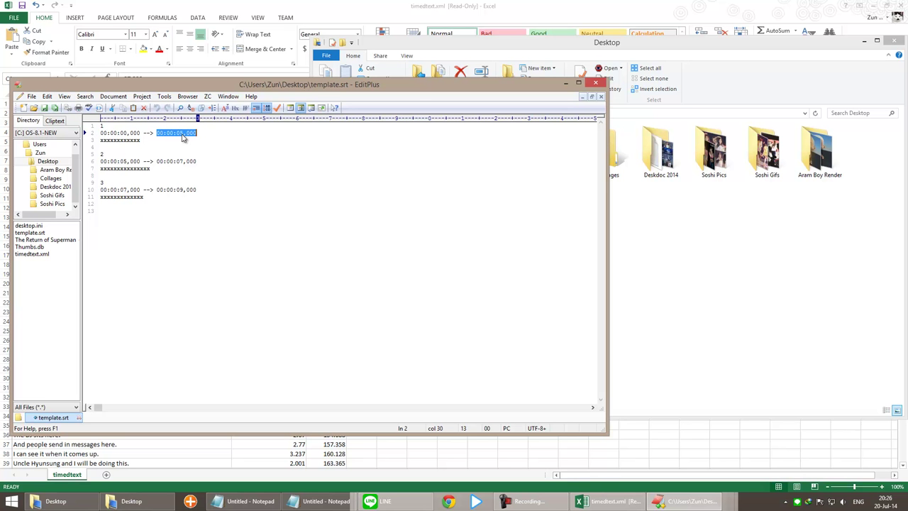
{"action": "left_click", "coordinate": [168, 161]}
{"action": "double_click", "coordinate": [181, 161]}
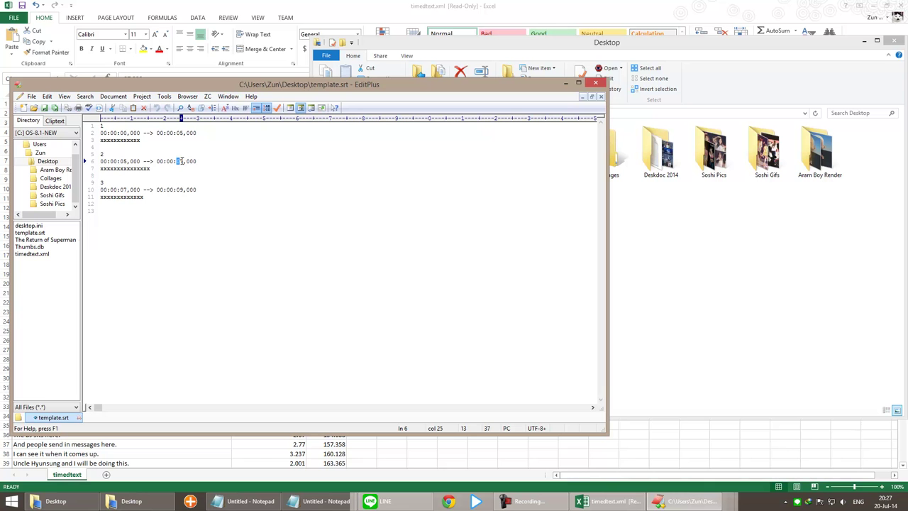
{"action": "double_click", "coordinate": [122, 161]}
{"action": "double_click", "coordinate": [179, 161]}
{"action": "double_click", "coordinate": [123, 190]}
{"action": "double_click", "coordinate": [180, 189]}
{"action": "left_click", "coordinate": [251, 197]}
Step: Uncover the first worksheet rows behind EditPlus and inspect the timing and placeholder text lines of the template entries
{"action": "left_click_drag", "start_coordinate": [198, 85], "coordinate": [261, 168]}
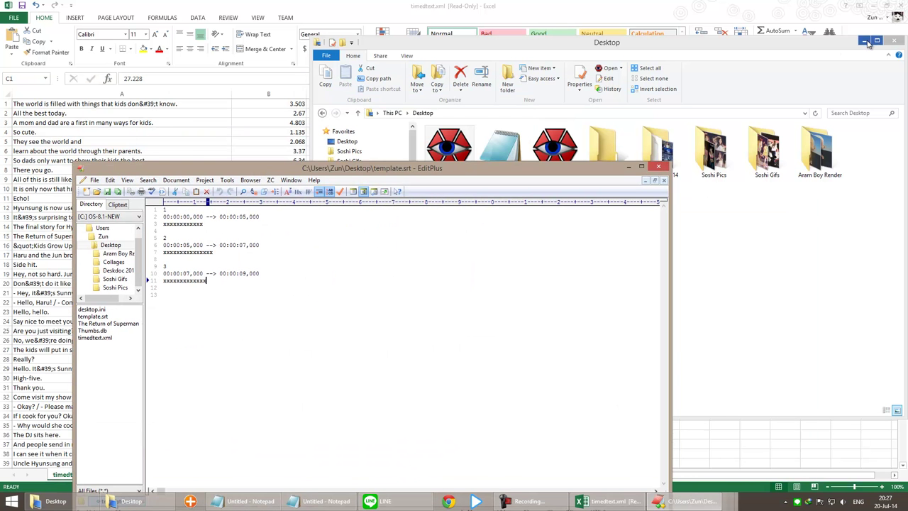
{"action": "left_click", "coordinate": [864, 41]}
{"action": "left_click_drag", "start_coordinate": [207, 223], "coordinate": [160, 216]}
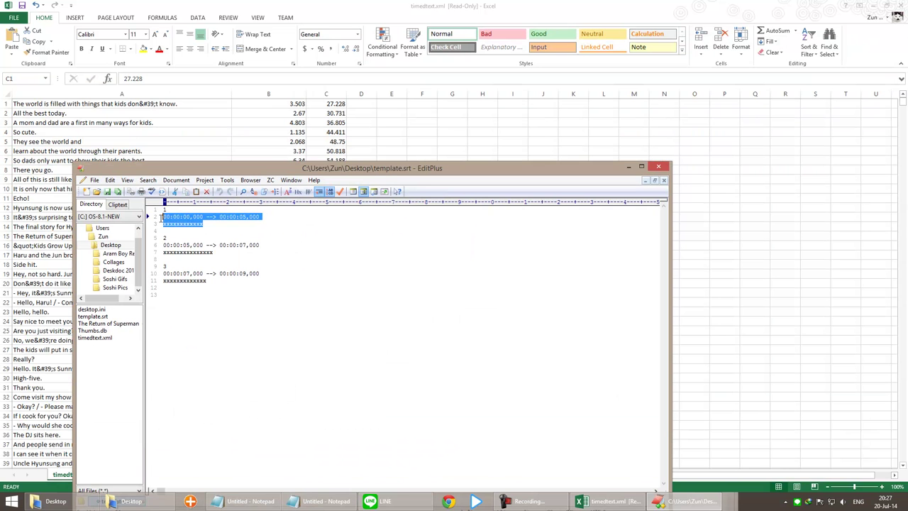
{"action": "left_click", "coordinate": [159, 253]}
{"action": "left_click_drag", "start_coordinate": [211, 283], "coordinate": [166, 281]}
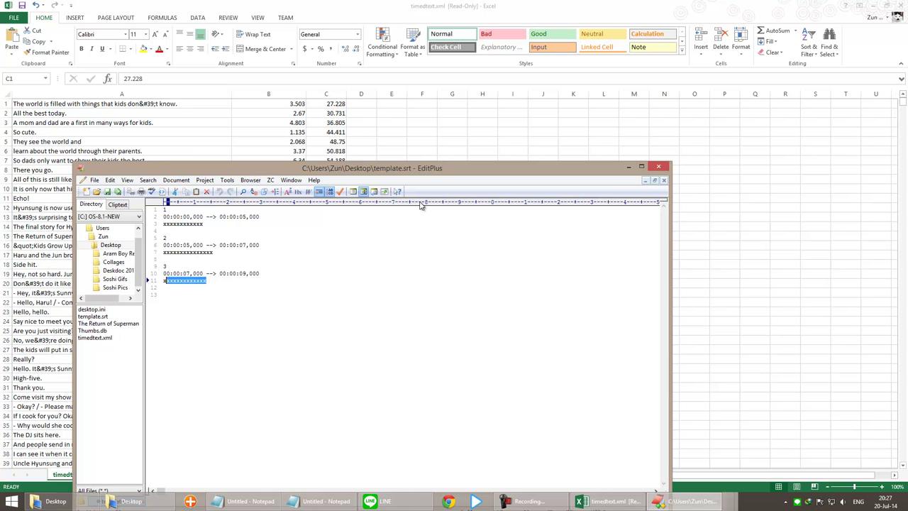
{"action": "left_click", "coordinate": [349, 5]}
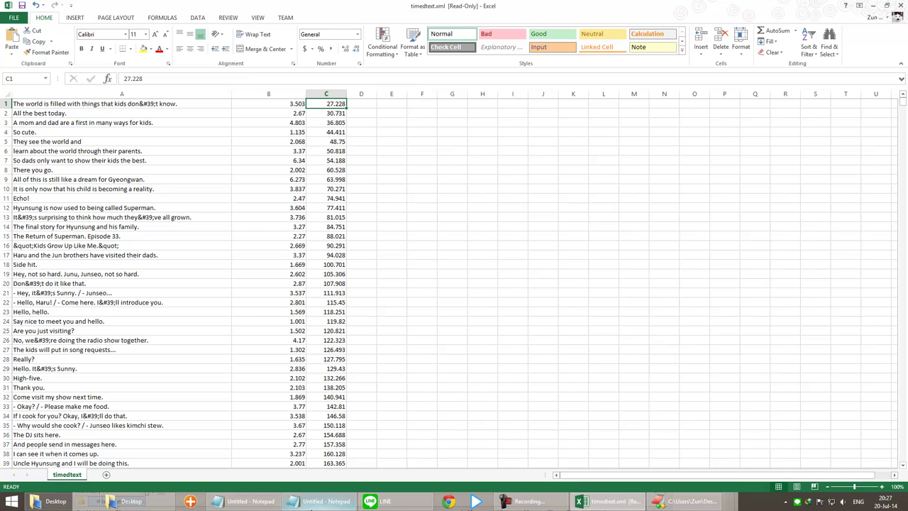
{"action": "left_click", "coordinate": [323, 501]}
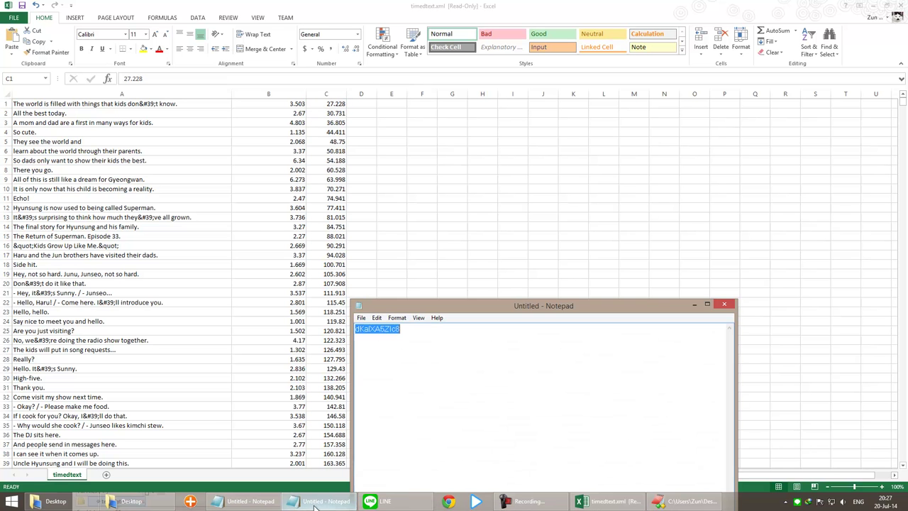
{"action": "left_click", "coordinate": [694, 304]}
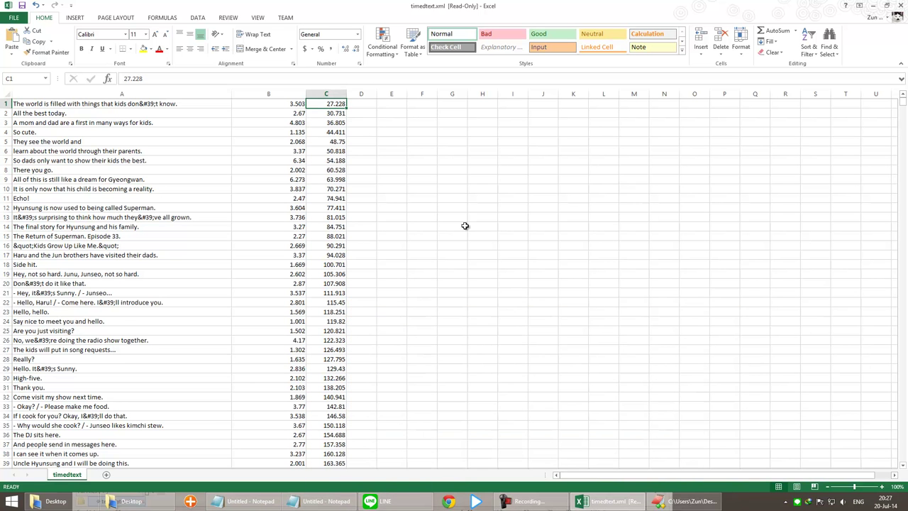
Step: Compare the timestamp format of the first entry in template.srt with the start time in cell C1
{"action": "left_click", "coordinate": [661, 501]}
{"action": "left_click_drag", "start_coordinate": [204, 216], "coordinate": [162, 216]}
{"action": "left_click_drag", "start_coordinate": [260, 217], "coordinate": [175, 218]}
{"action": "left_click", "coordinate": [234, 217]}
{"action": "left_click", "coordinate": [246, 217]}
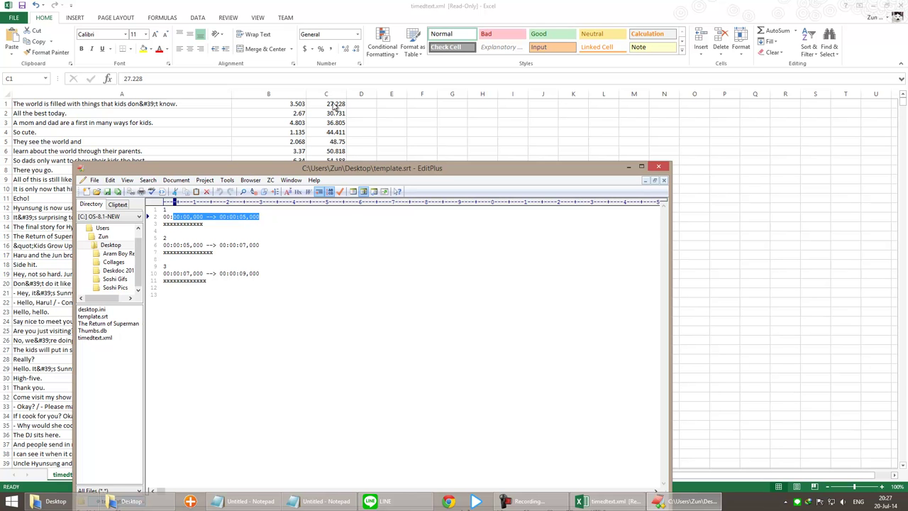
{"action": "left_click", "coordinate": [202, 217]}
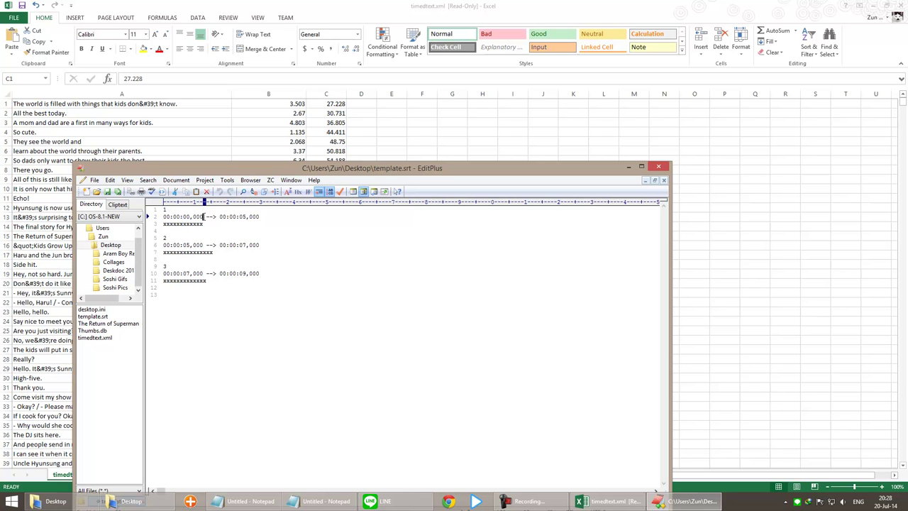
{"action": "left_click_drag", "start_coordinate": [203, 217], "coordinate": [163, 217]}
Step: Try the Text number format on the start times in column C, and undo it
{"action": "left_click", "coordinate": [335, 104]}
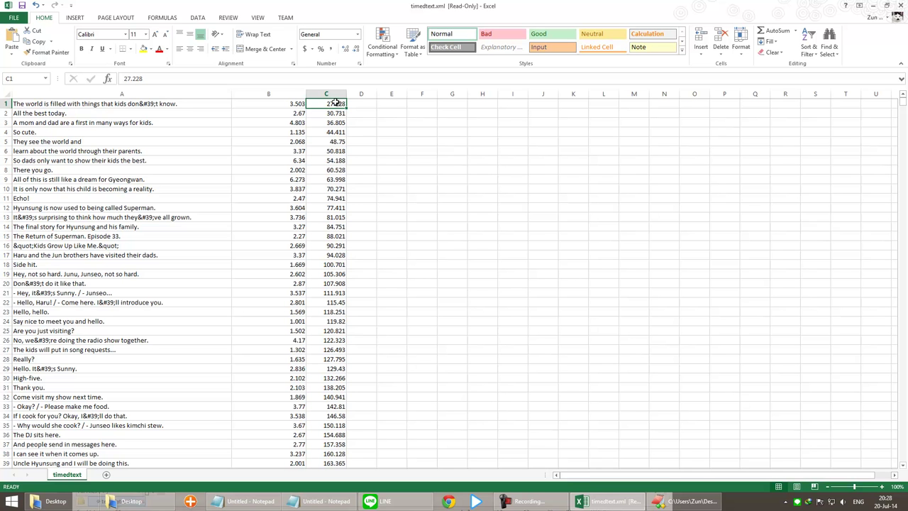
{"action": "left_click", "coordinate": [330, 93]}
{"action": "left_click", "coordinate": [357, 34]}
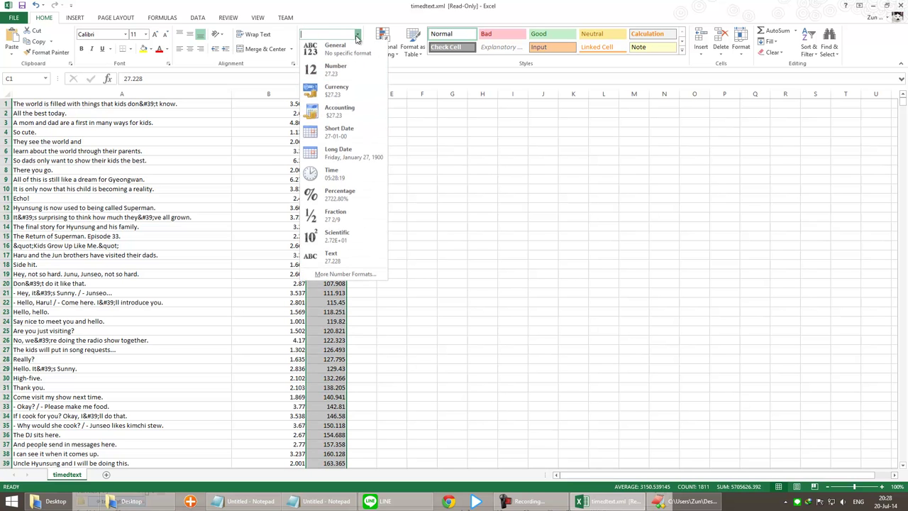
{"action": "left_click", "coordinate": [342, 256]}
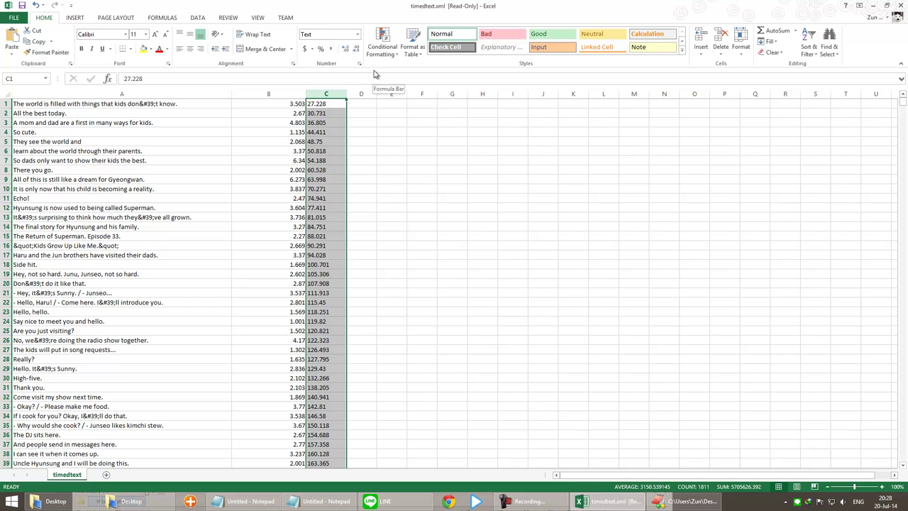
{"action": "key", "text": "ctrl+z"}
Step: Try the Time number format on the start times in column C, and undo it
{"action": "left_click", "coordinate": [357, 34]}
{"action": "left_click", "coordinate": [346, 177]}
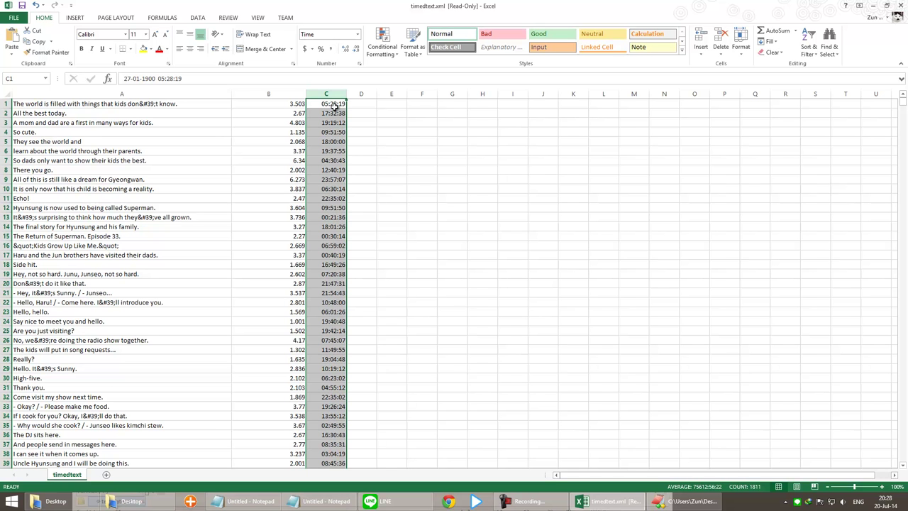
{"action": "key", "text": "ctrl+z"}
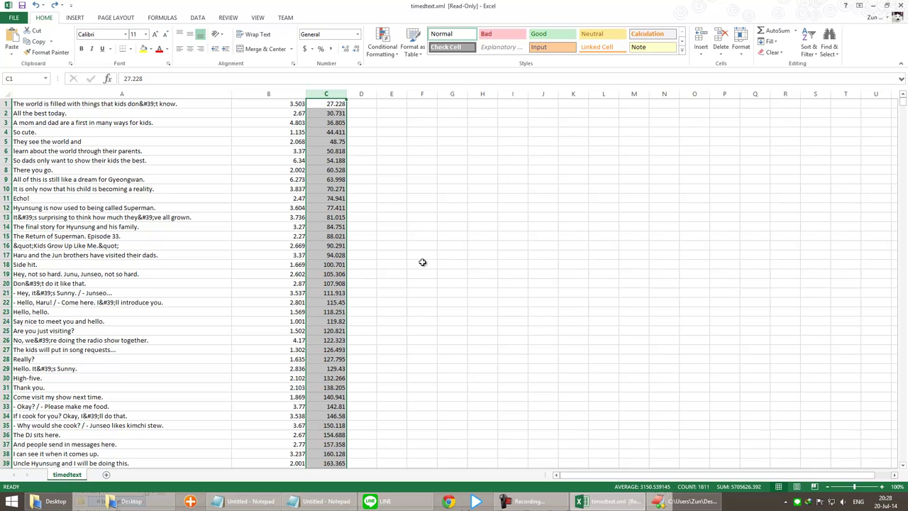
Step: Calculate the number of seconds in a day with Calculator and copy the result
{"action": "key", "text": "super+r"}
{"action": "left_click", "coordinate": [71, 471]}
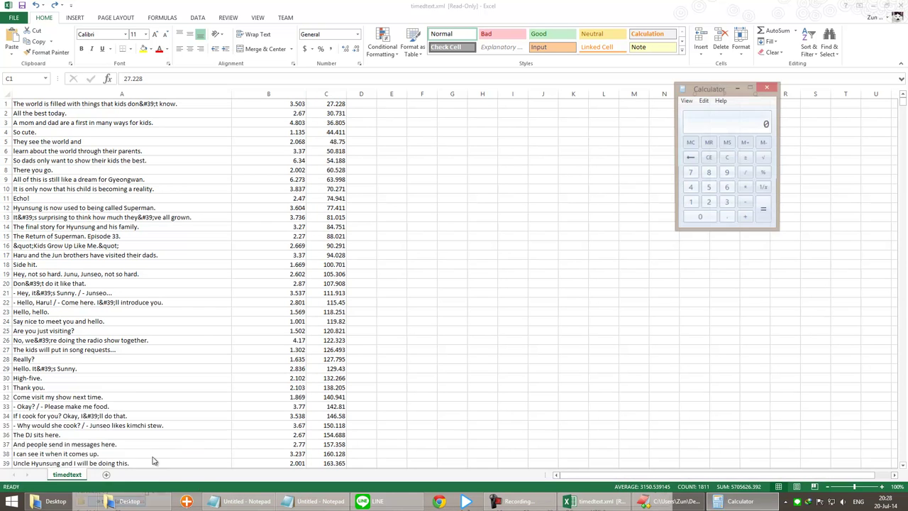
{"action": "left_click_drag", "start_coordinate": [696, 94], "coordinate": [360, 145]}
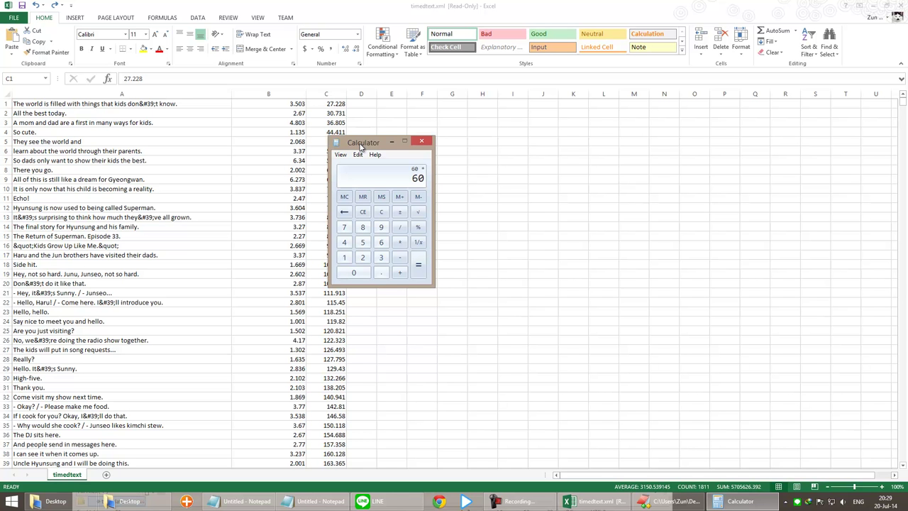
{"action": "type", "text": "60*2"}
{"action": "key", "text": "Return"}
{"action": "left_click", "coordinate": [359, 154]}
{"action": "left_click", "coordinate": [364, 166]}
Step: Widen column D and enter the formula =C1/86400 in D1 to convert the start time from seconds to days
{"action": "left_click", "coordinate": [375, 104]}
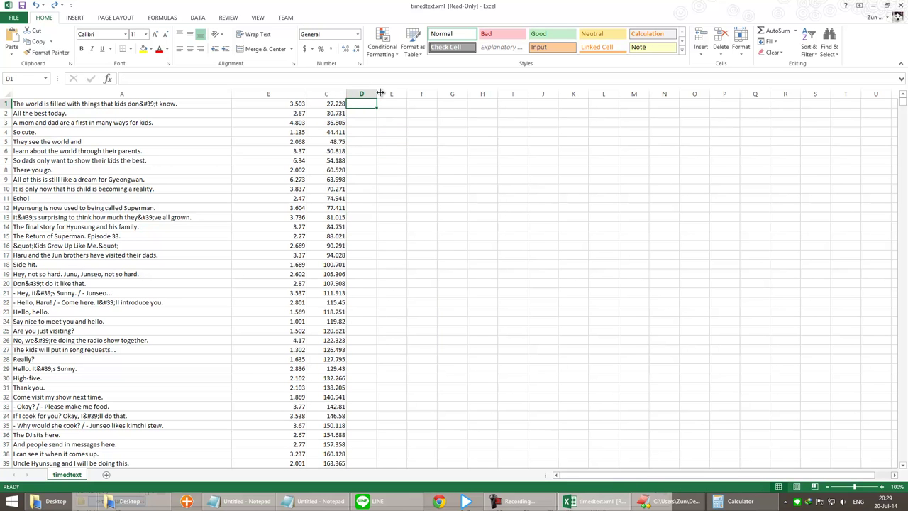
{"action": "left_click_drag", "start_coordinate": [380, 93], "coordinate": [435, 94]}
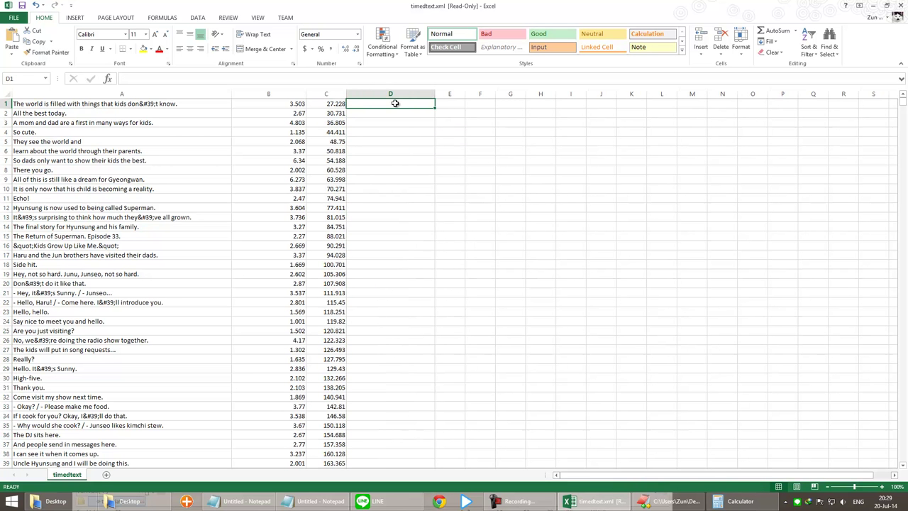
{"action": "type", "text": "="}
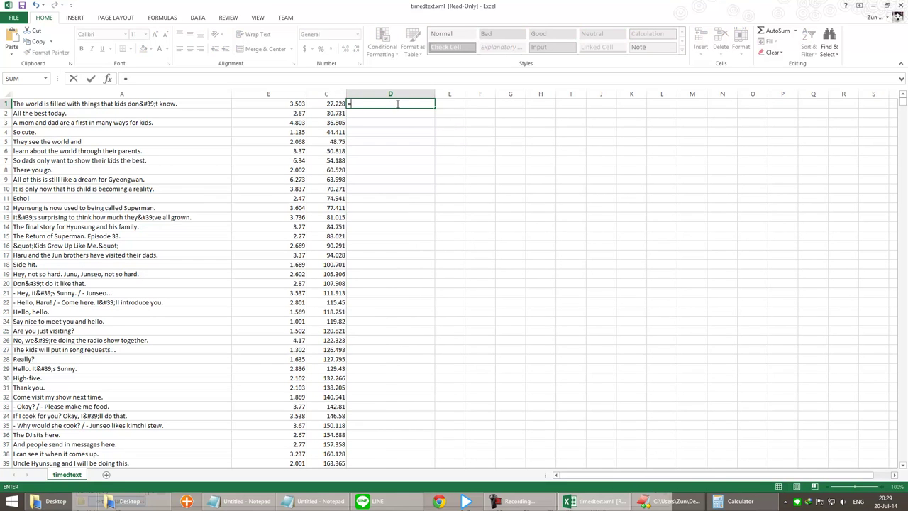
{"action": "type", "text": "C"}
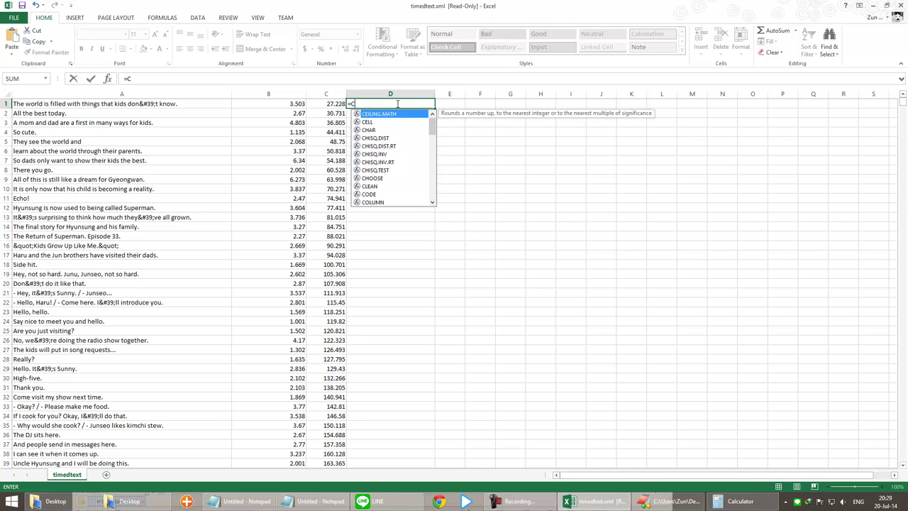
{"action": "type", "text": "1/86400"}
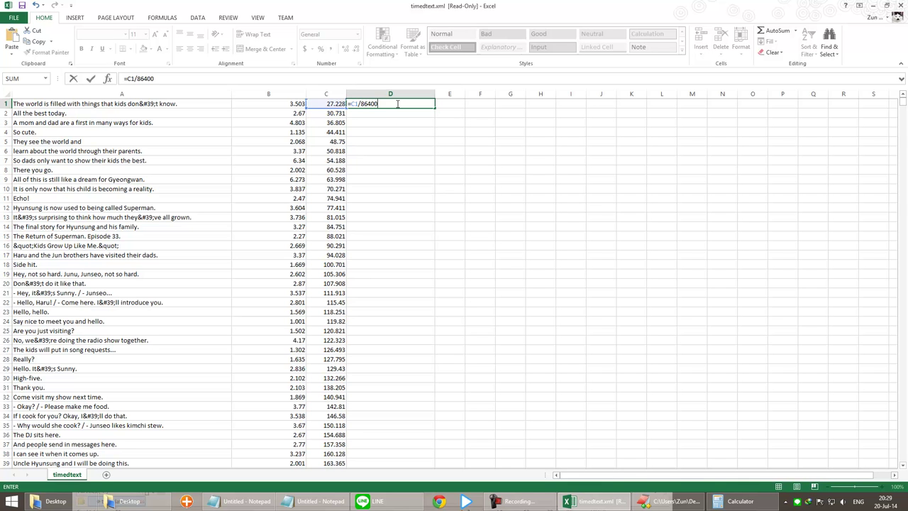
{"action": "key", "text": "Return"}
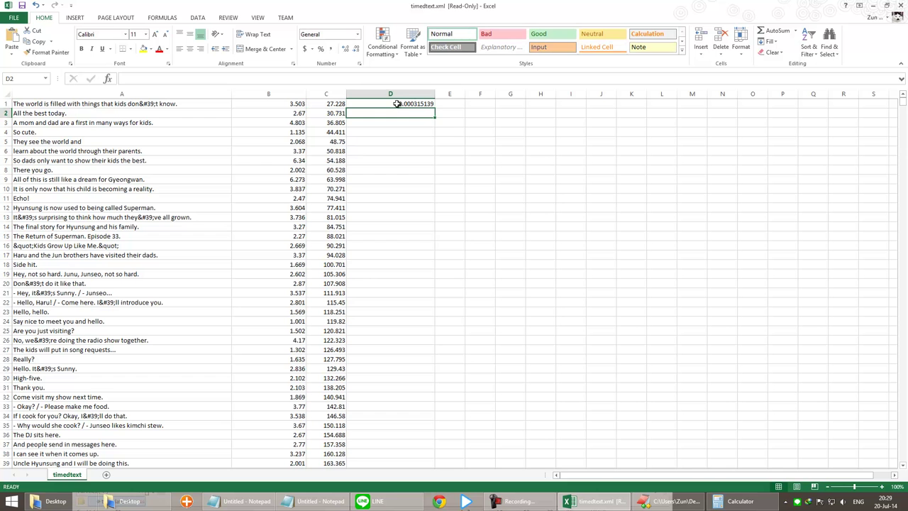
Step: Try the Text number format on the converted start time in D1
{"action": "left_click", "coordinate": [397, 104]}
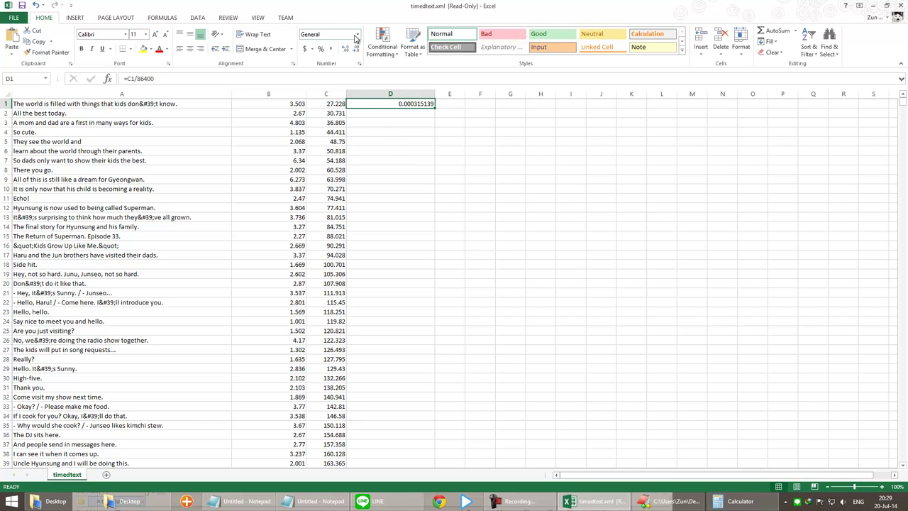
{"action": "left_click", "coordinate": [356, 36]}
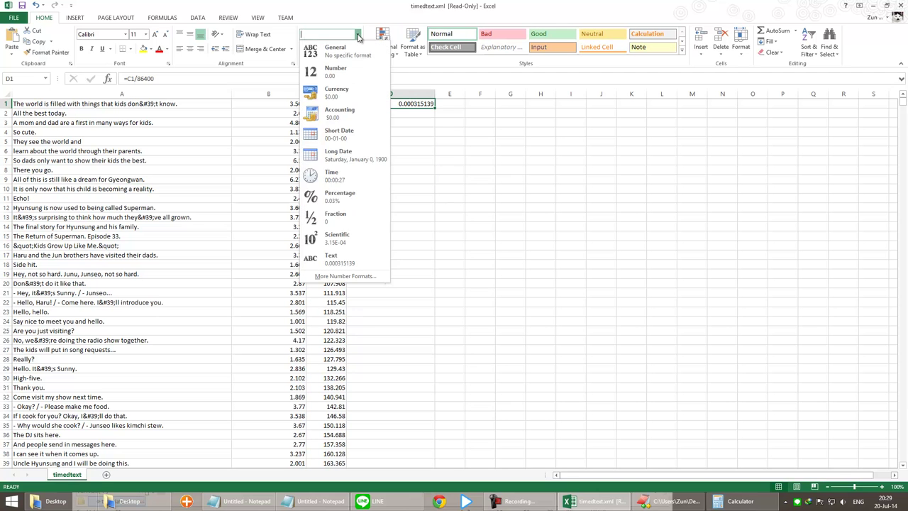
{"action": "left_click", "coordinate": [332, 257]}
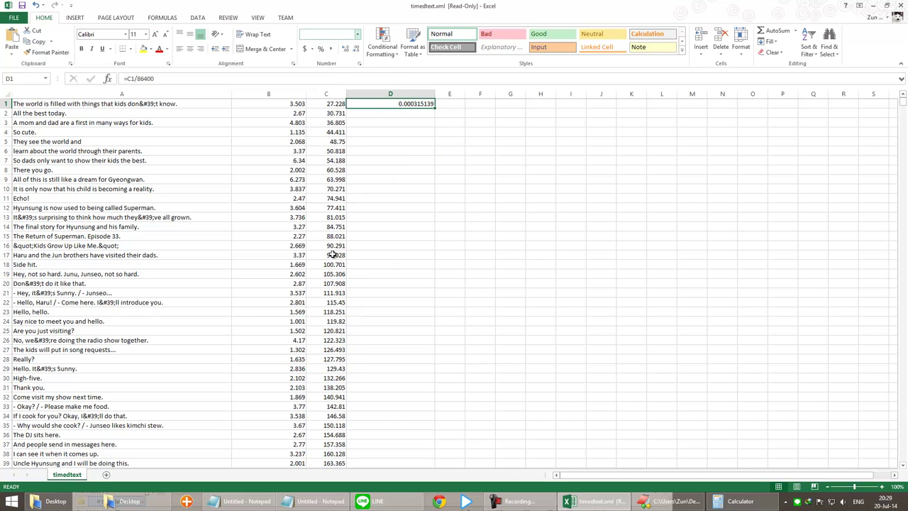
{"action": "left_click", "coordinate": [359, 37]}
{"action": "left_click", "coordinate": [358, 36]}
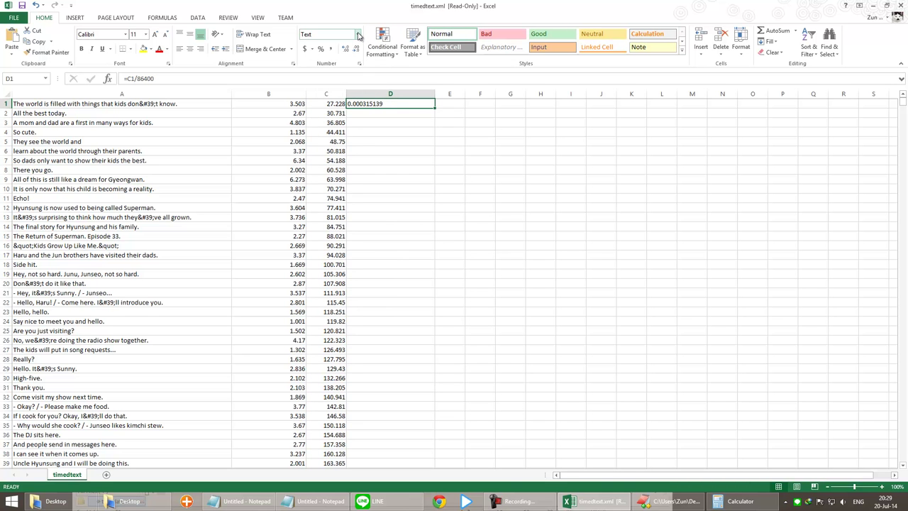
Step: Apply the custom number format [h]:mm:ss.00 to the converted start time in D1, checking it against the timestamps in template.srt
{"action": "left_click", "coordinate": [359, 37]}
{"action": "left_click", "coordinate": [328, 277]}
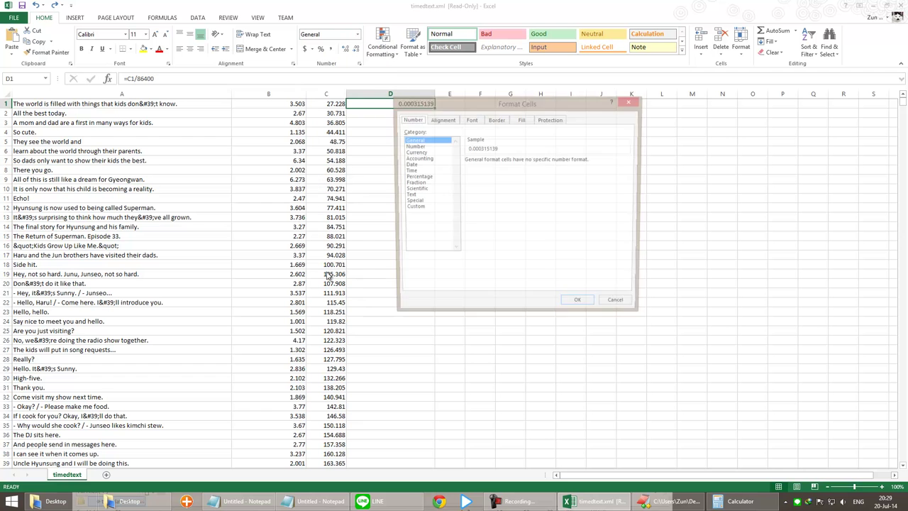
{"action": "left_click", "coordinate": [417, 208]}
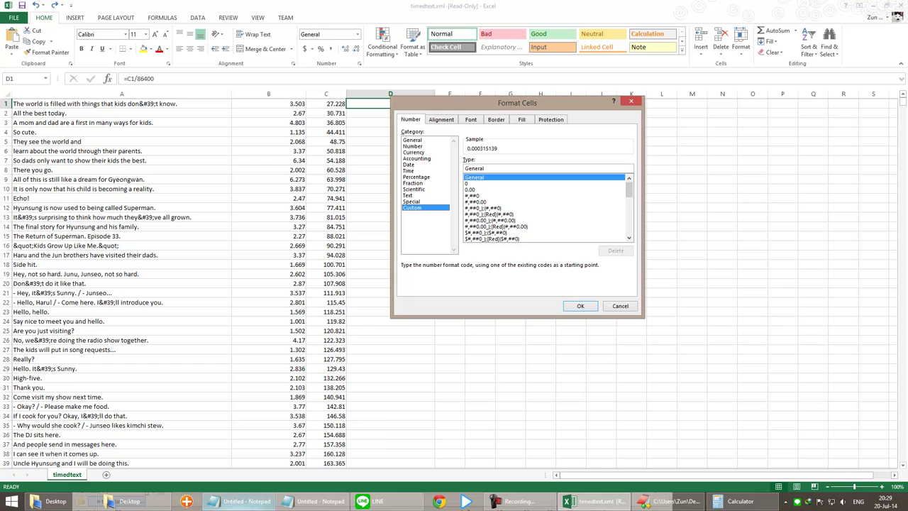
{"action": "mouse_move", "coordinate": [242, 501]}
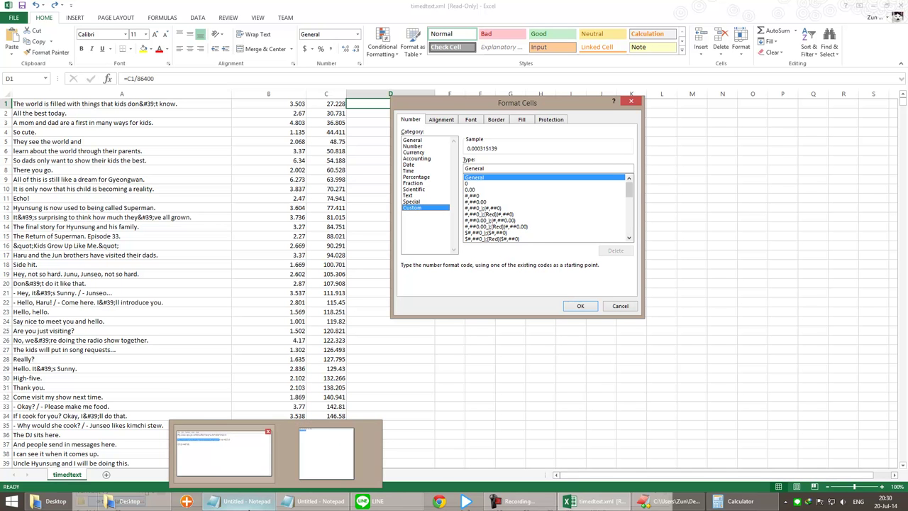
{"action": "left_click_drag", "start_coordinate": [629, 187], "coordinate": [630, 218]}
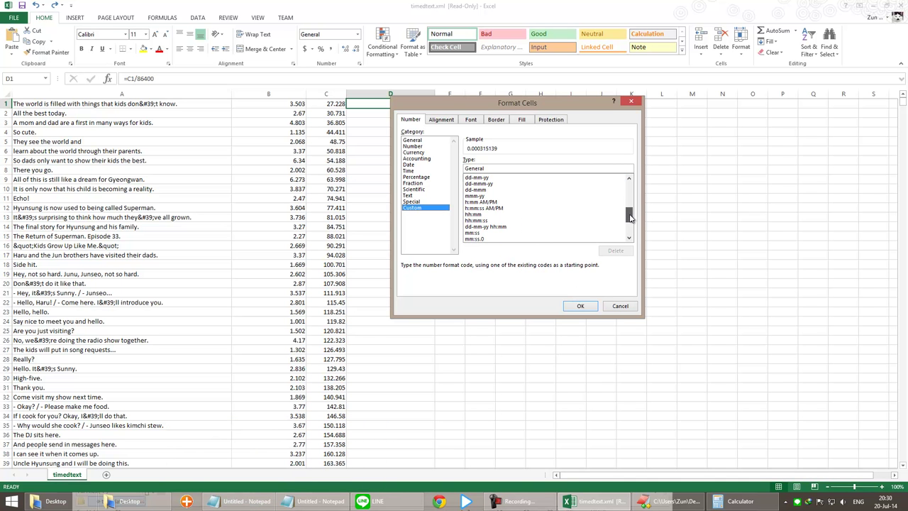
{"action": "left_click", "coordinate": [495, 239]}
{"action": "left_click_drag", "start_coordinate": [630, 220], "coordinate": [630, 225]}
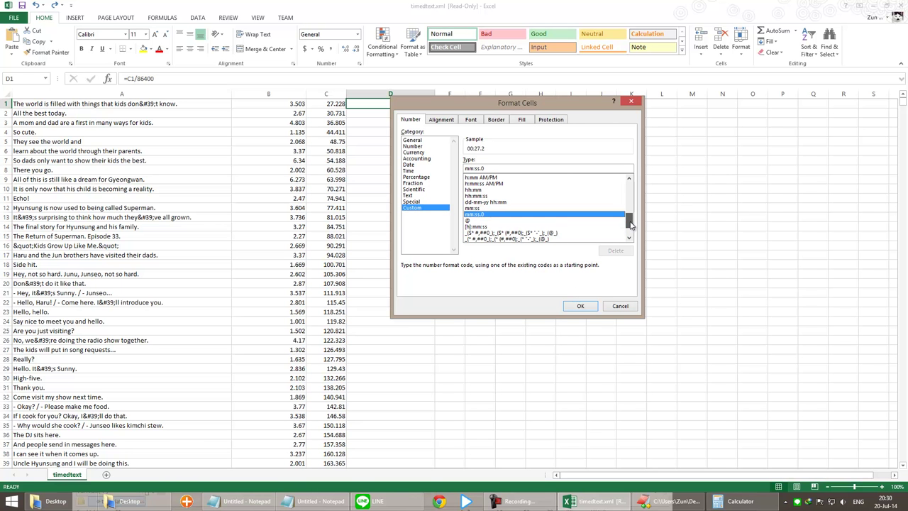
{"action": "left_click", "coordinate": [486, 226]}
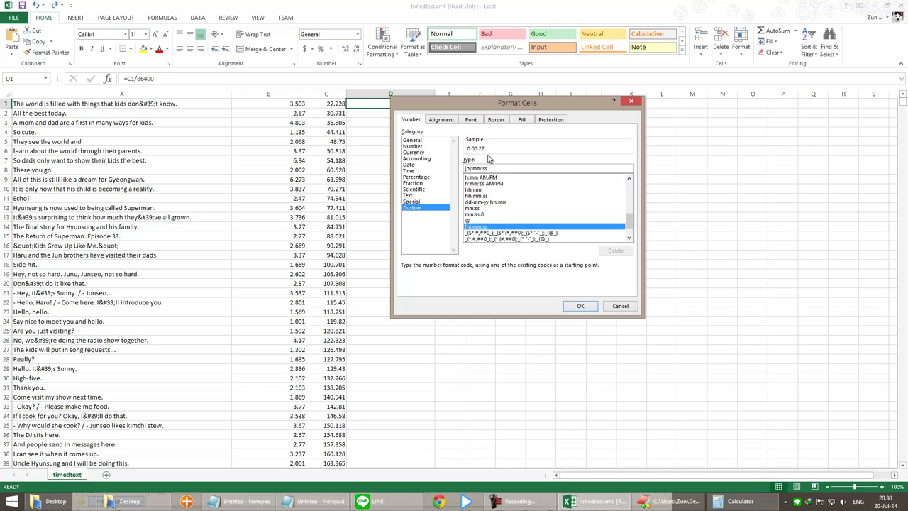
{"action": "left_click", "coordinate": [495, 167]}
{"action": "type", "text": "."}
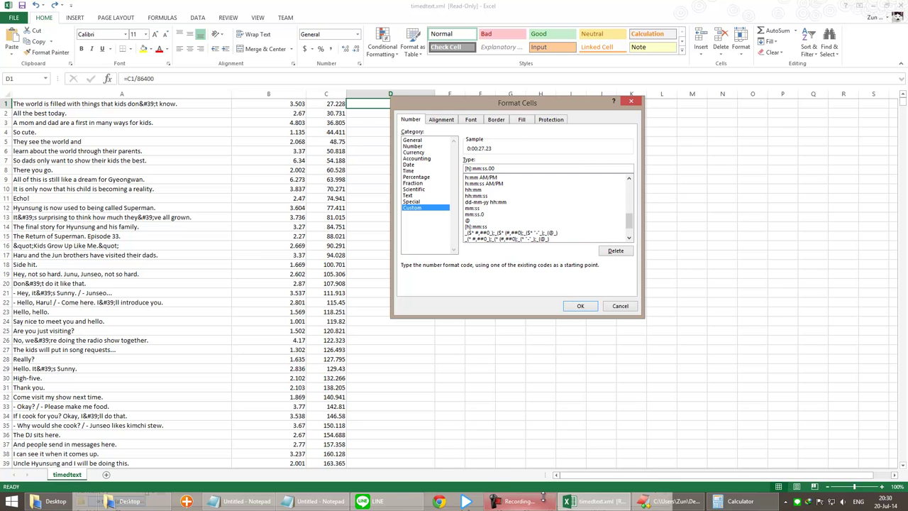
{"action": "left_click", "coordinate": [671, 501]}
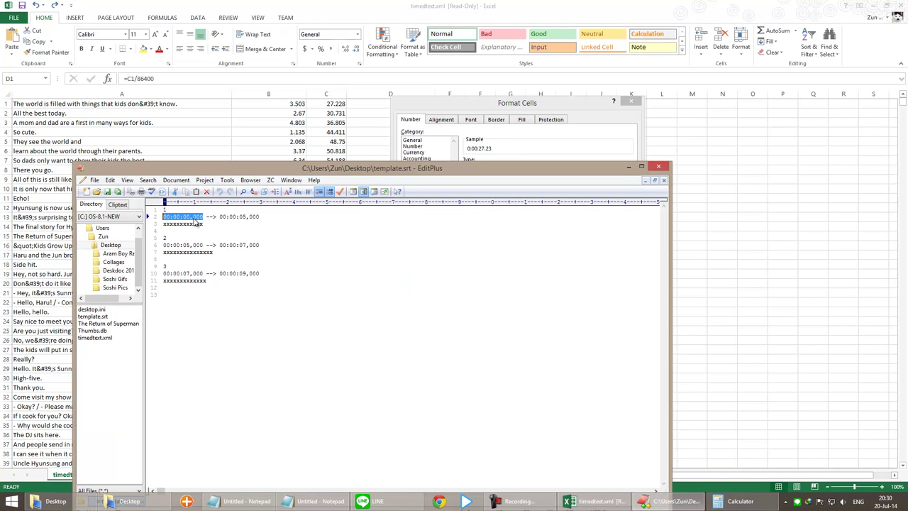
{"action": "left_click", "coordinate": [629, 166]}
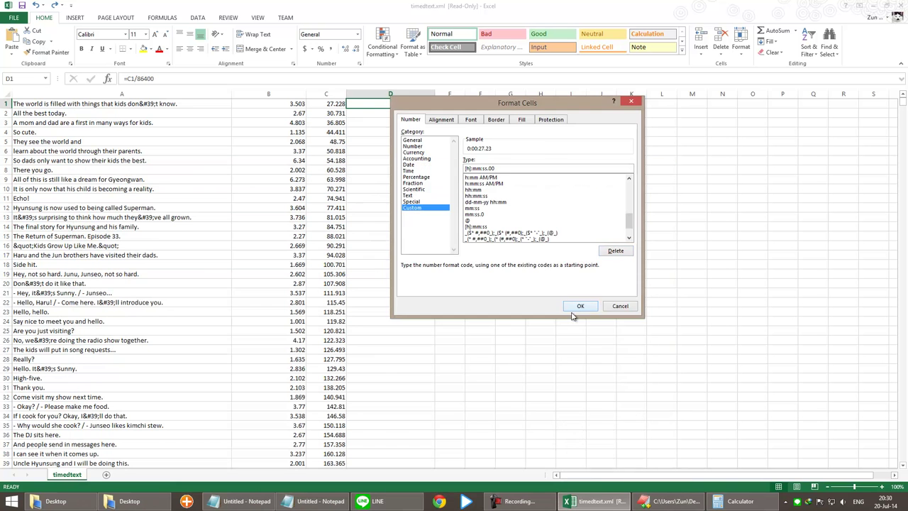
{"action": "left_click", "coordinate": [578, 306]}
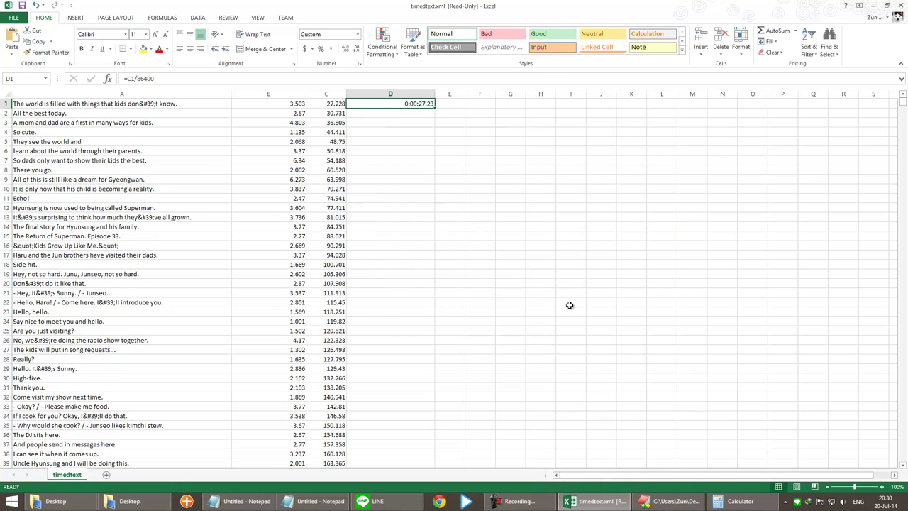
Step: Open the English SRT file of The Return of Superman from the desktop in EditPlus and examine its first start timestamp
{"action": "left_click", "coordinate": [671, 501]}
{"action": "left_click_drag", "start_coordinate": [256, 175], "coordinate": [400, 163]}
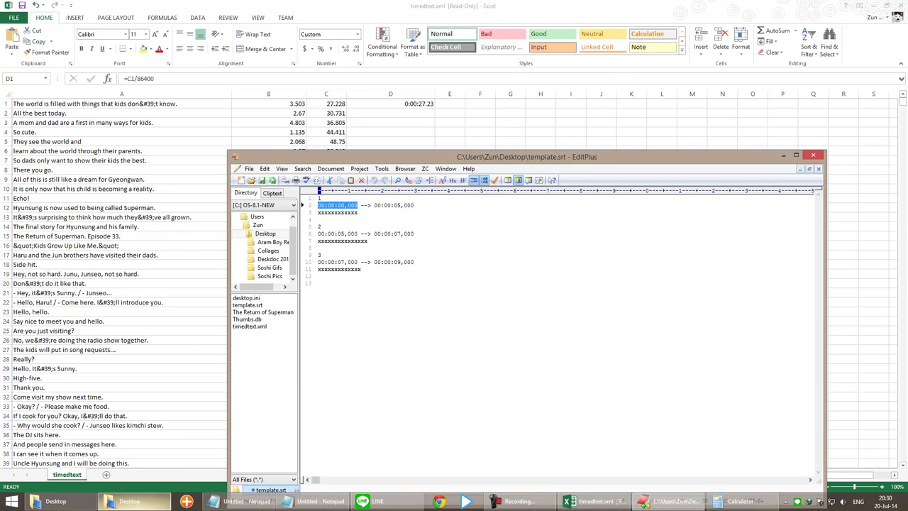
{"action": "left_click", "coordinate": [128, 501]}
{"action": "right_click", "coordinate": [557, 155]}
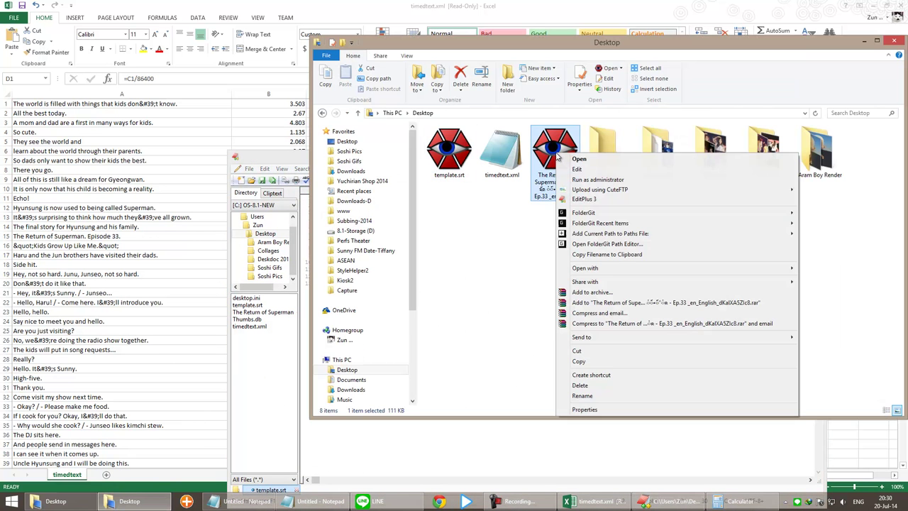
{"action": "left_click", "coordinate": [575, 199]}
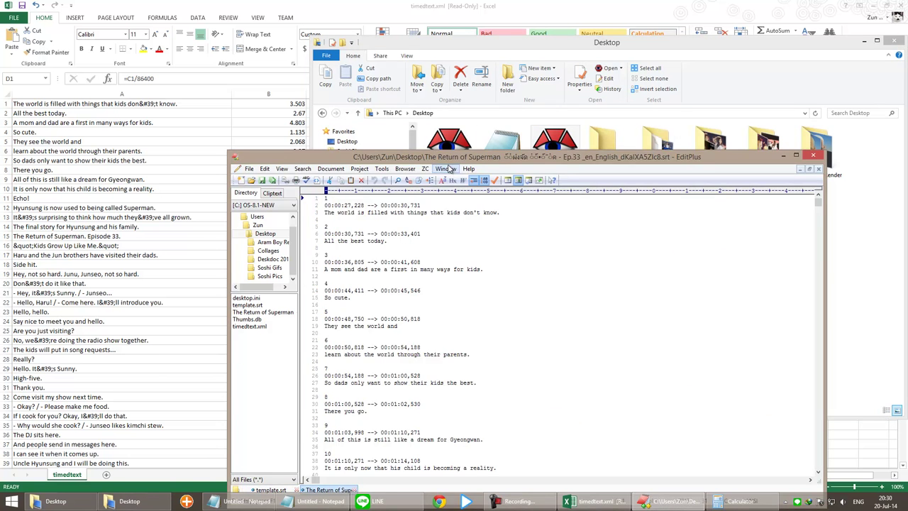
{"action": "left_click", "coordinate": [867, 42]}
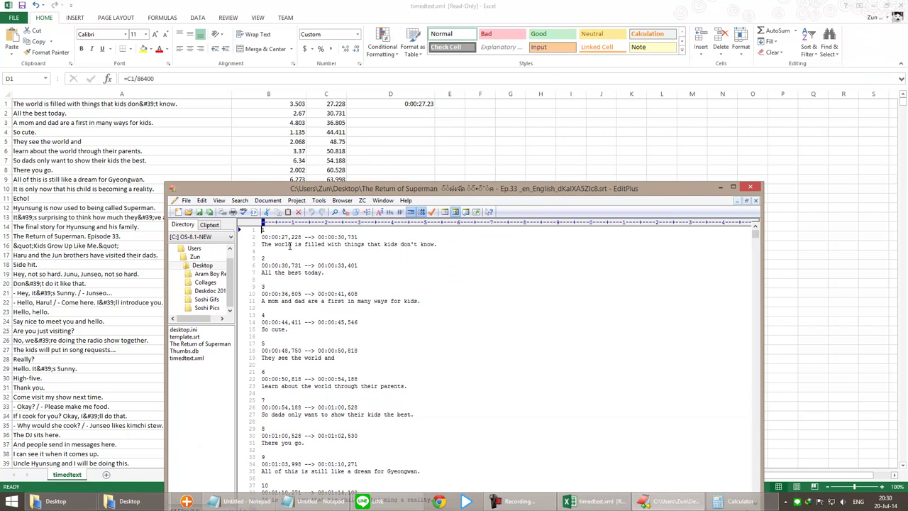
{"action": "left_click_drag", "start_coordinate": [304, 236], "coordinate": [261, 237]}
Step: Return to Excel, widen column D slightly and extend D1's custom number format to [h]:mm:ss.000
{"action": "left_click", "coordinate": [436, 93]}
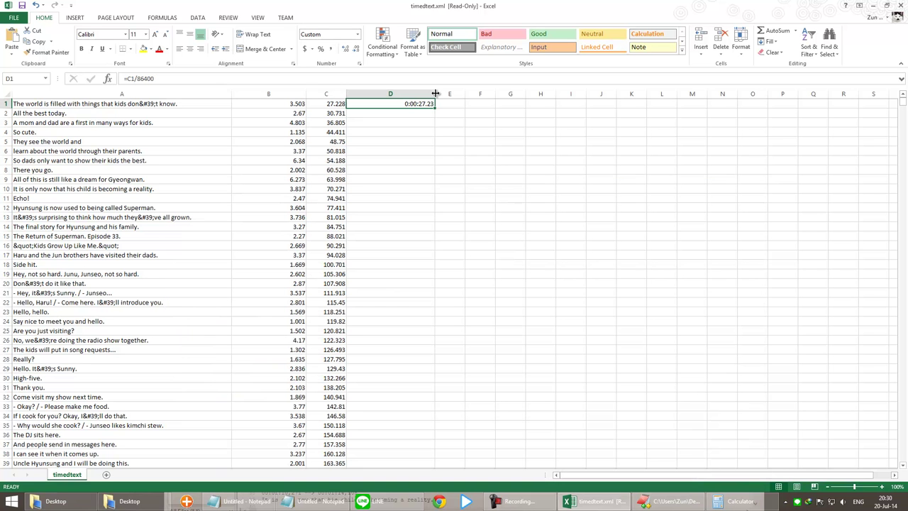
{"action": "left_click_drag", "start_coordinate": [436, 94], "coordinate": [440, 94]}
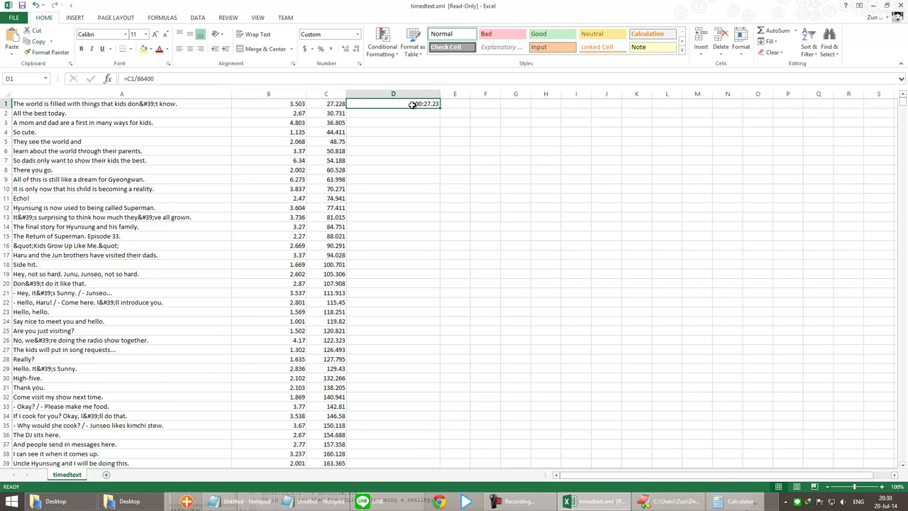
{"action": "left_click", "coordinate": [357, 34]}
{"action": "left_click", "coordinate": [336, 274]}
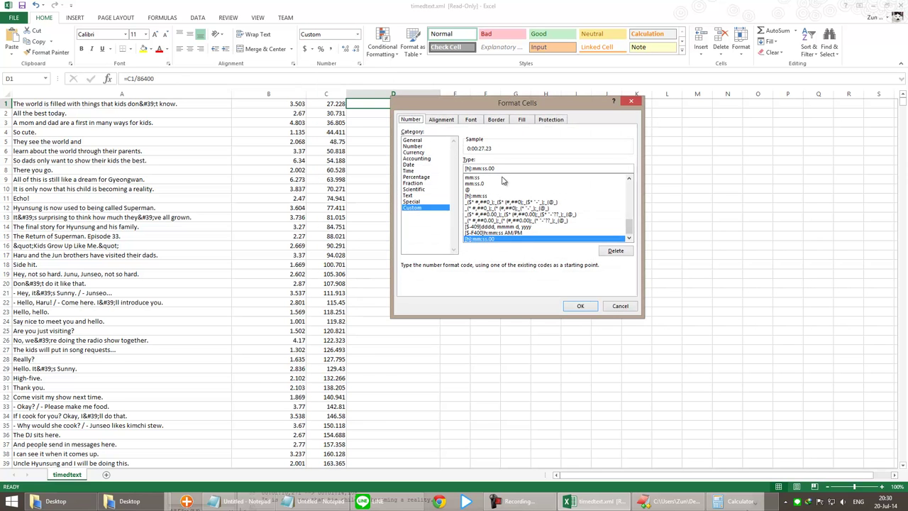
{"action": "left_click", "coordinate": [506, 168]}
{"action": "type", "text": "0"}
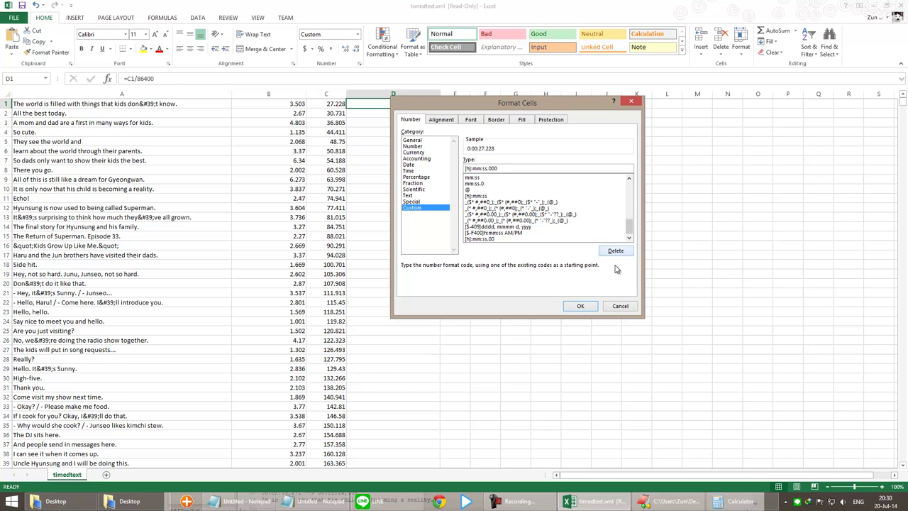
{"action": "left_click", "coordinate": [581, 306]}
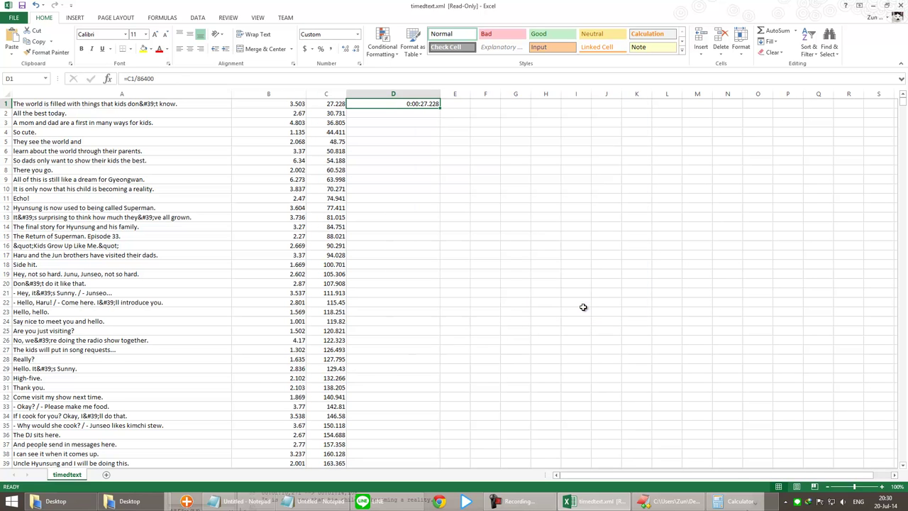
Step: Compare D1 with the first timestamp of the SRT file in EditPlus, and fill its formula down column D in Excel
{"action": "left_click", "coordinate": [294, 501]}
{"action": "left_click", "coordinate": [303, 503]}
{"action": "left_click", "coordinate": [670, 500]}
{"action": "left_click", "coordinate": [305, 238]}
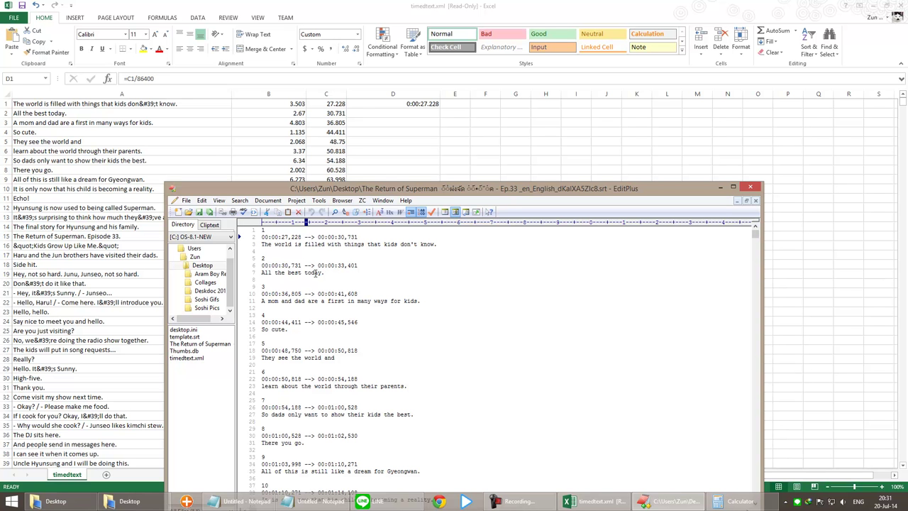
{"action": "left_click", "coordinate": [419, 104]}
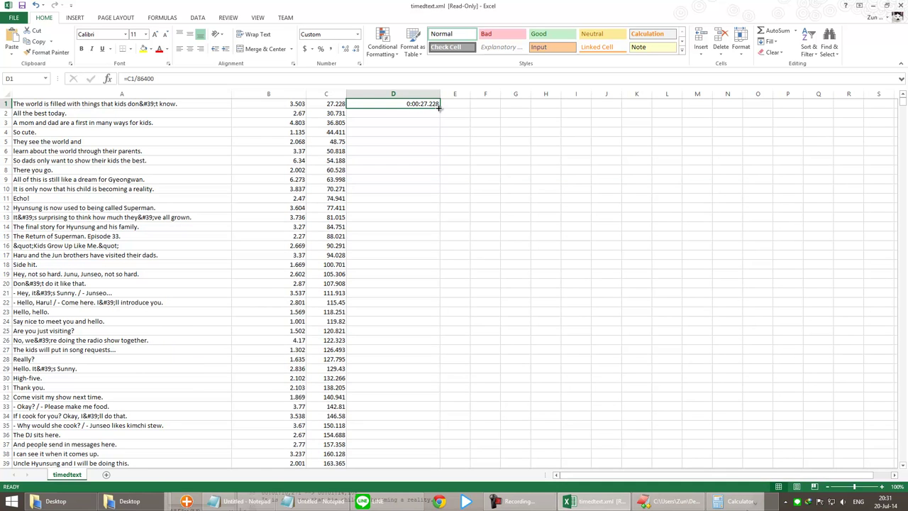
{"action": "double_click", "coordinate": [440, 105]}
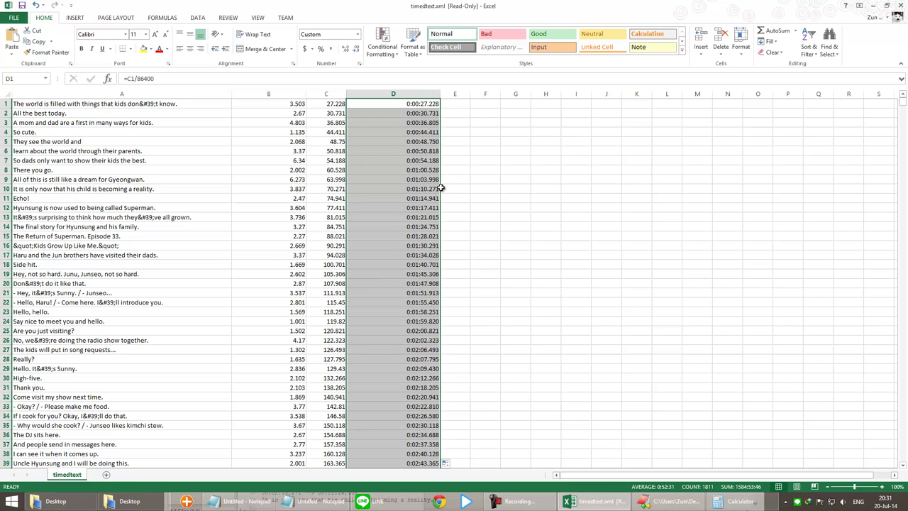
Step: Compare the start times in column D with the subtitle timestamps of the SRT file in EditPlus
{"action": "left_click", "coordinate": [670, 501]}
{"action": "left_click_drag", "start_coordinate": [371, 201], "coordinate": [444, 161]}
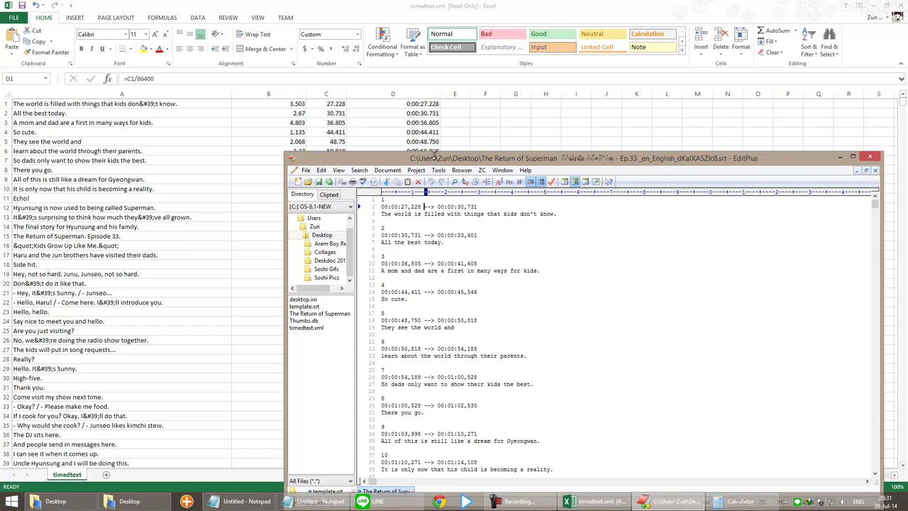
{"action": "left_click_drag", "start_coordinate": [434, 158], "coordinate": [434, 167]}
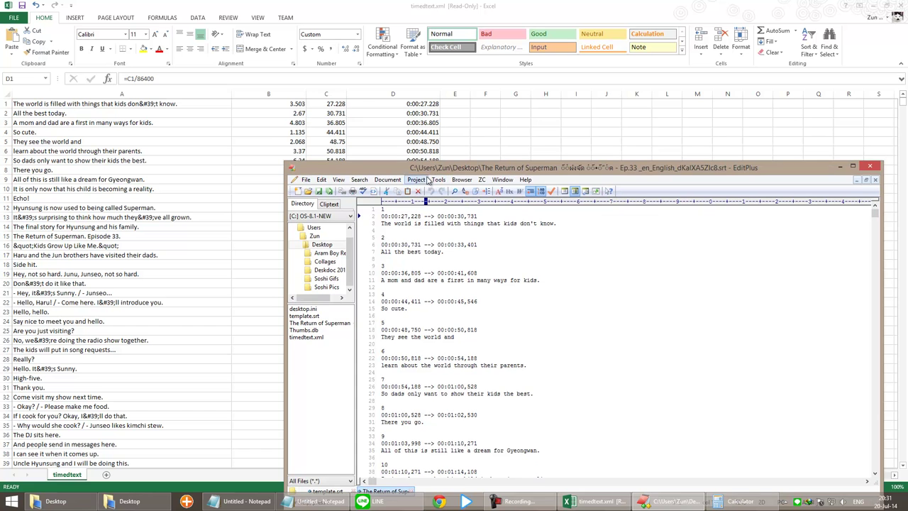
{"action": "left_click", "coordinate": [841, 167]}
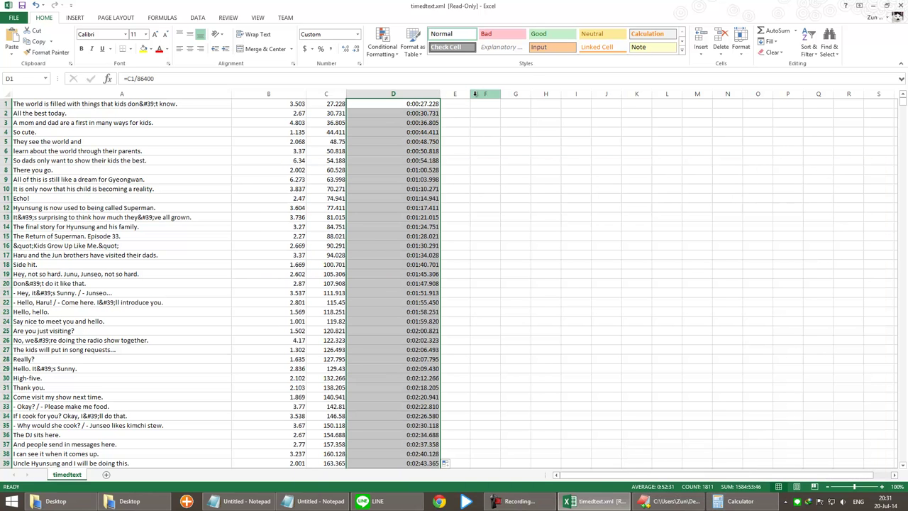
Step: Widen column E for the converted durations
{"action": "left_click_drag", "start_coordinate": [471, 92], "coordinate": [544, 95]}
{"action": "double_click", "coordinate": [430, 103]}
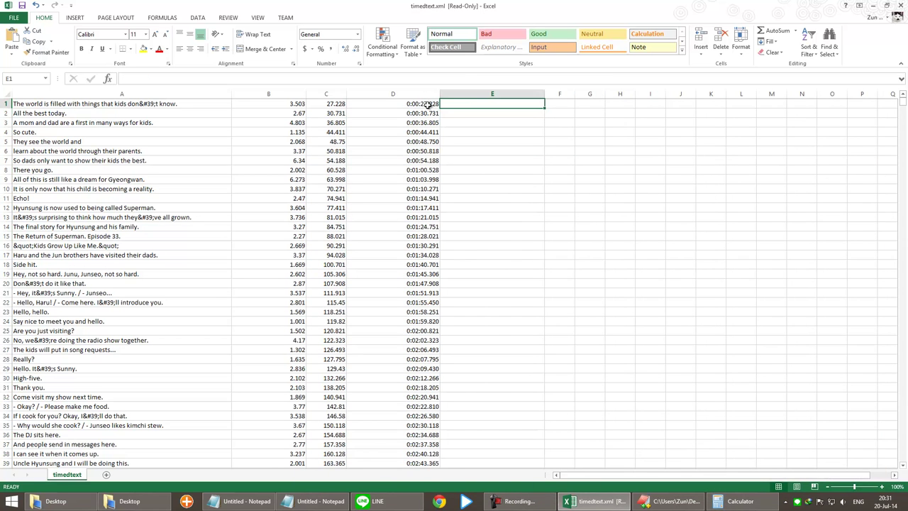
{"action": "type", "text": "="}
{"action": "left_click", "coordinate": [464, 103]}
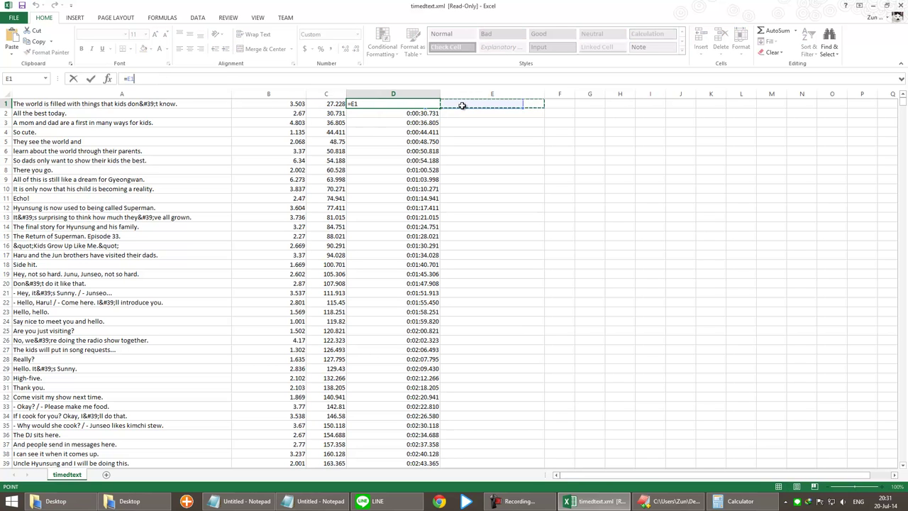
{"action": "key", "text": "Escape"}
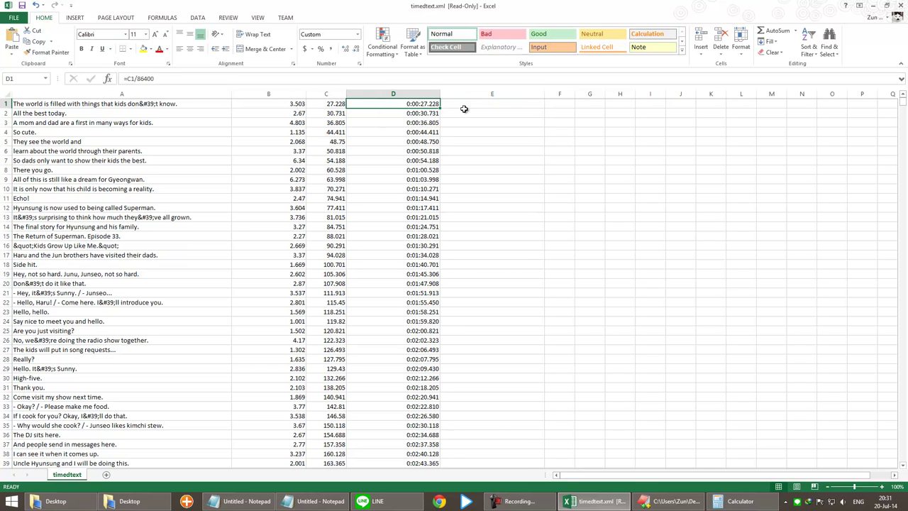
Step: Enter the formula =B1/86400 in E1 to convert the duration from seconds to days
{"action": "left_click", "coordinate": [464, 105]}
{"action": "left_click", "coordinate": [231, 78]}
{"action": "type", "text": "="}
{"action": "type", "text": "=C1/86400"}
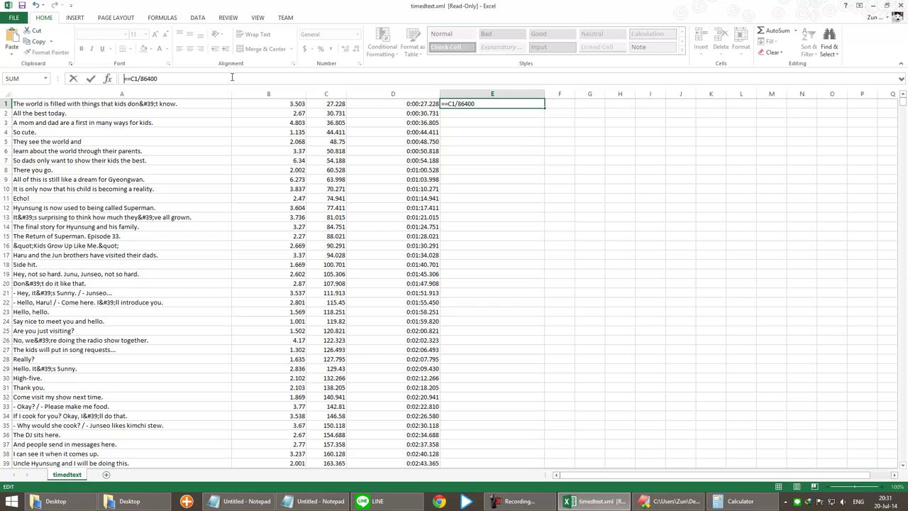
{"action": "key", "text": "Home"}
{"action": "key", "text": "Delete"}
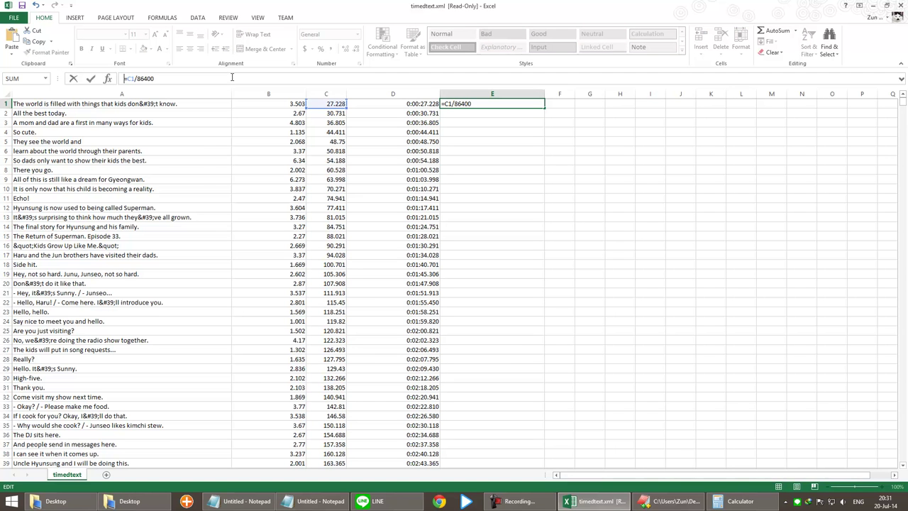
{"action": "type", "text": "B"}
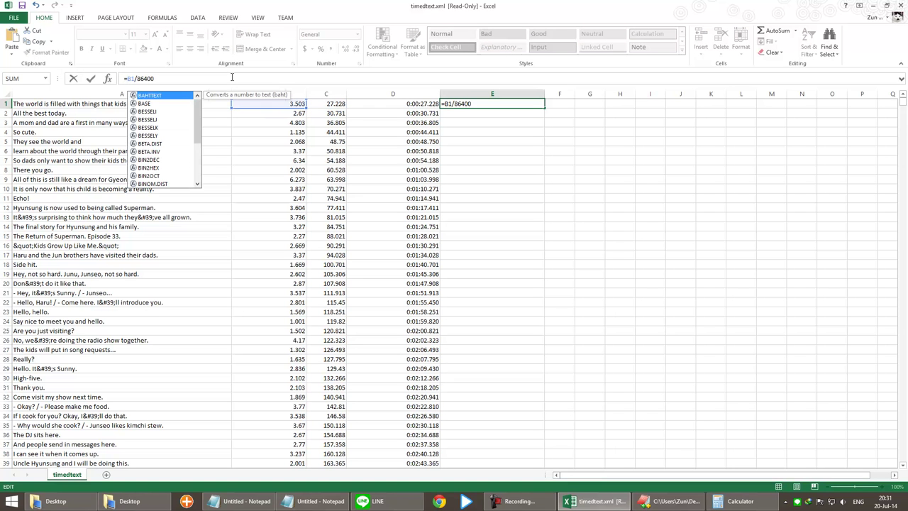
{"action": "key", "text": "Escape"}
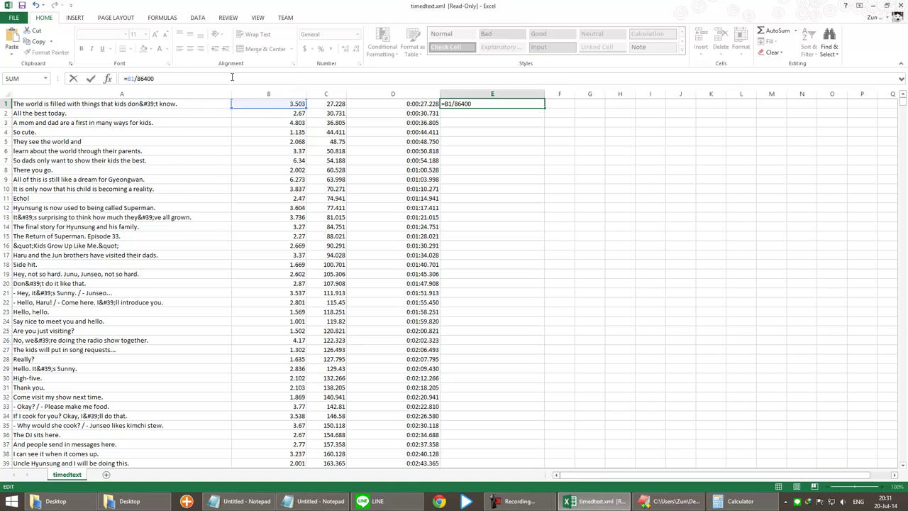
{"action": "left_click", "coordinate": [91, 78]}
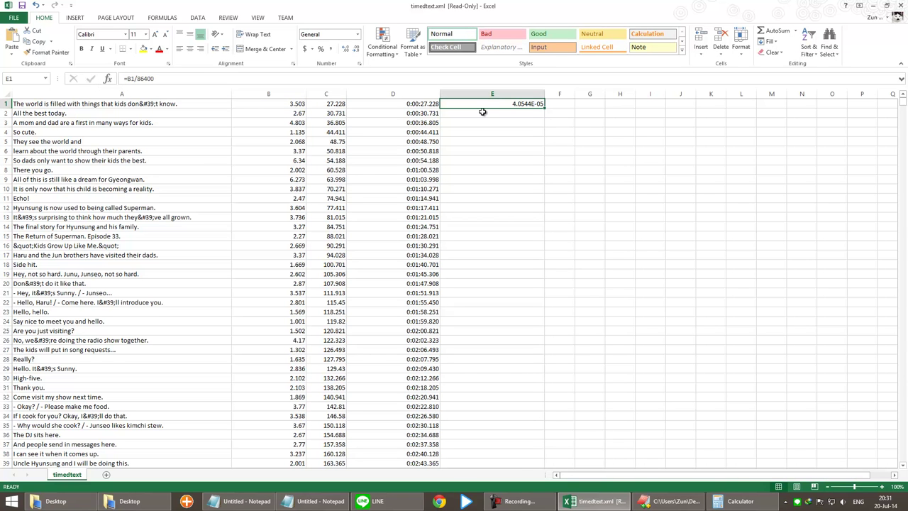
Step: Copy the time format with milliseconds from D1 to E1, pasting only the formatting and keeping E1's formula
{"action": "left_click", "coordinate": [357, 34]}
{"action": "left_click", "coordinate": [358, 34]}
{"action": "left_click", "coordinate": [401, 102]}
{"action": "right_click", "coordinate": [405, 103]}
{"action": "left_click", "coordinate": [425, 125]}
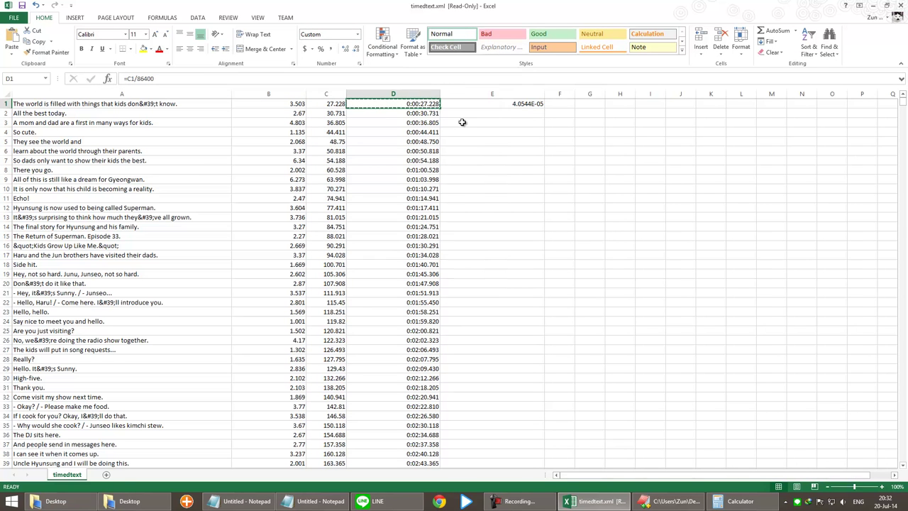
{"action": "right_click", "coordinate": [506, 105]}
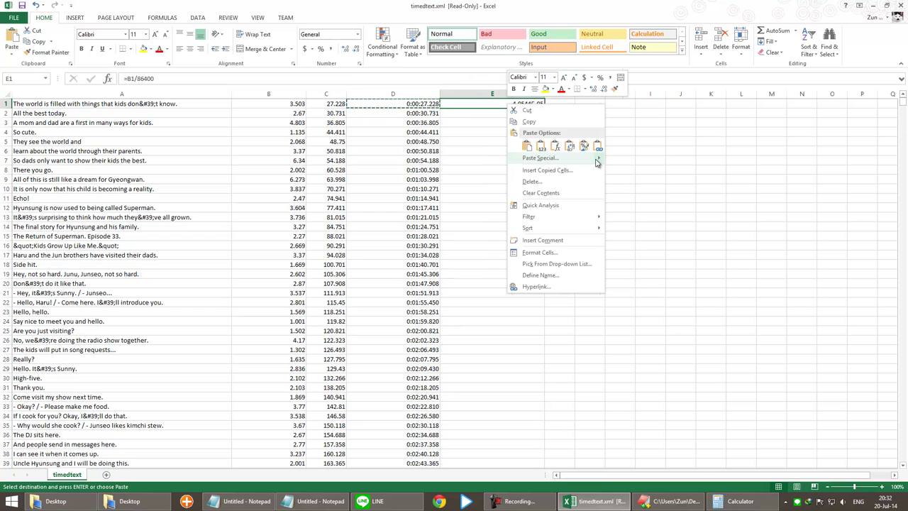
{"action": "mouse_move", "coordinate": [598, 161]}
{"action": "left_click", "coordinate": [613, 238]}
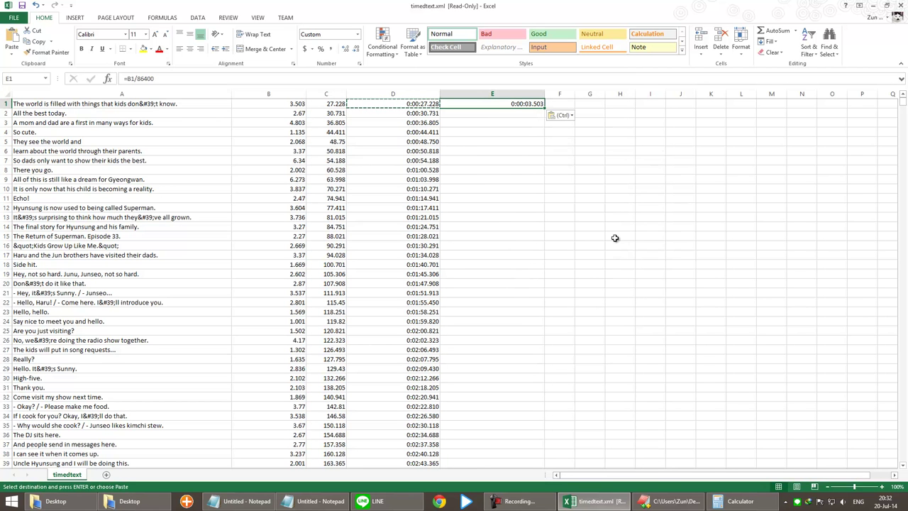
Step: Fill the duration formula in E1 down column E and look through the converted durations
{"action": "left_click", "coordinate": [504, 112]}
{"action": "left_click", "coordinate": [517, 105]}
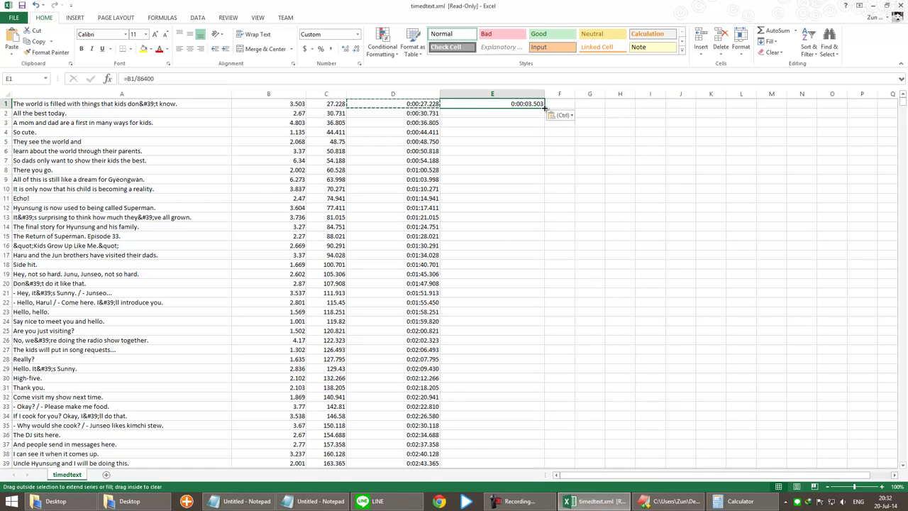
{"action": "double_click", "coordinate": [543, 109]}
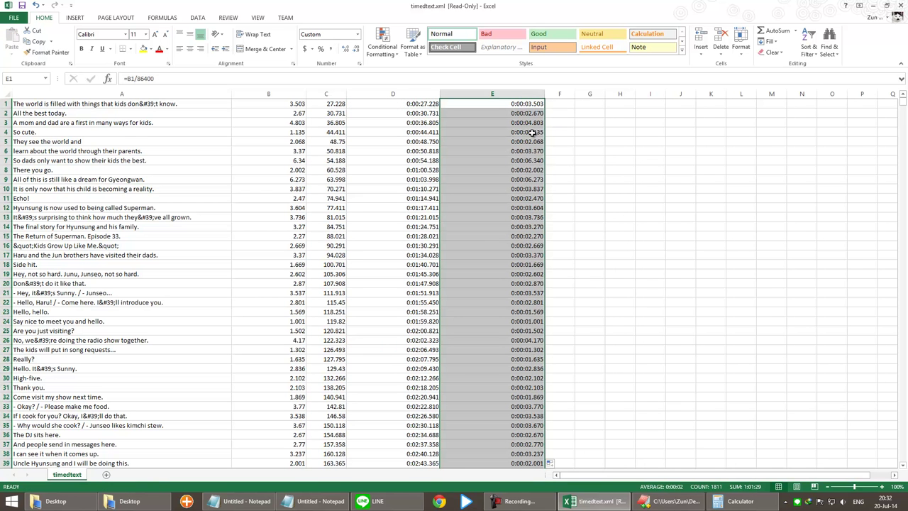
{"action": "scroll", "coordinate": [532, 334], "scroll_direction": "down", "scroll_amount": 20}
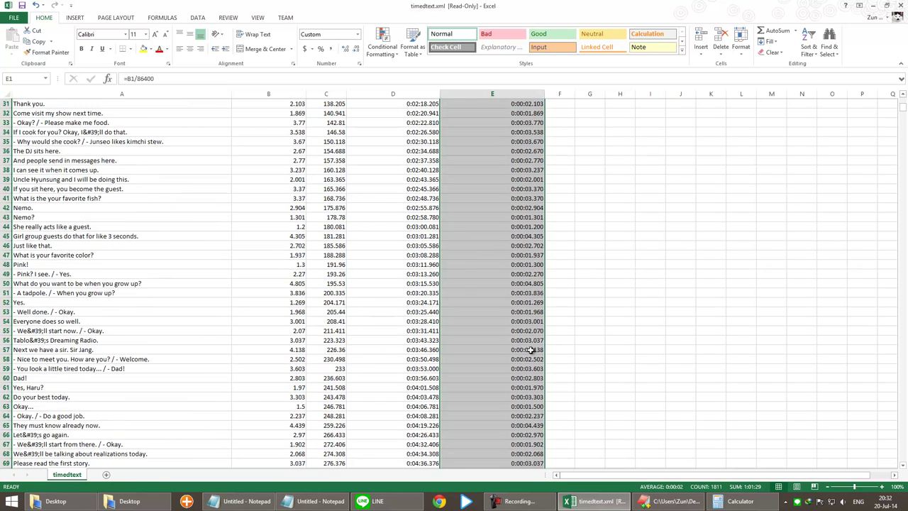
{"action": "scroll", "coordinate": [532, 347], "scroll_direction": "up", "scroll_amount": 20}
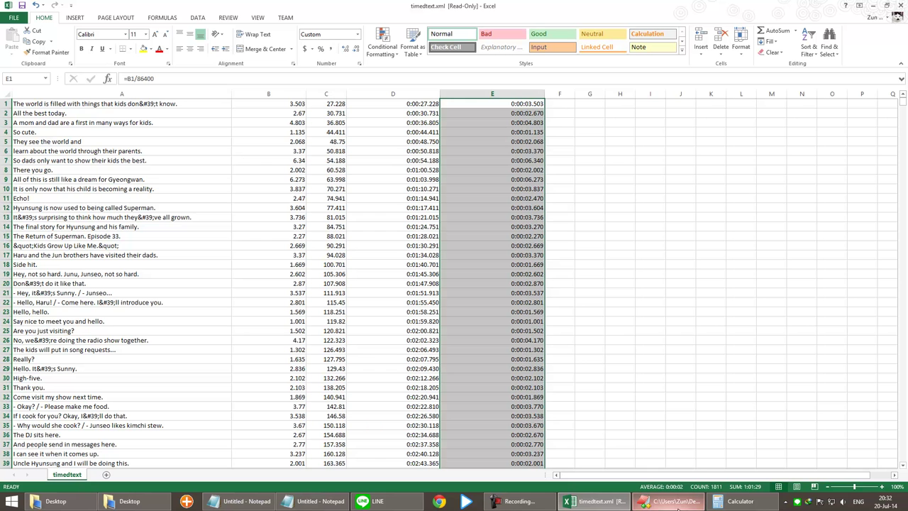
{"action": "mouse_move", "coordinate": [677, 505]}
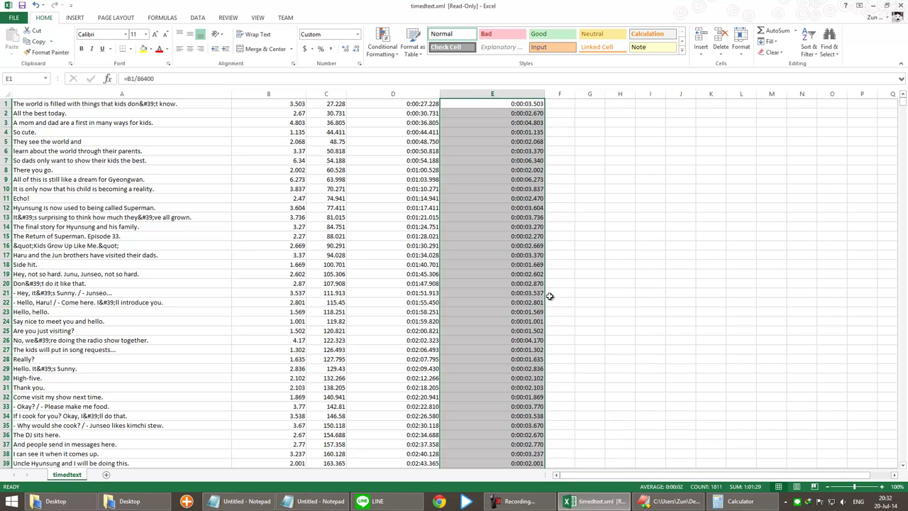
Step: Change the formula in E1 to =(C1+B1)/86400 so it gives the end time, and fill it down column E
{"action": "left_click", "coordinate": [499, 105]}
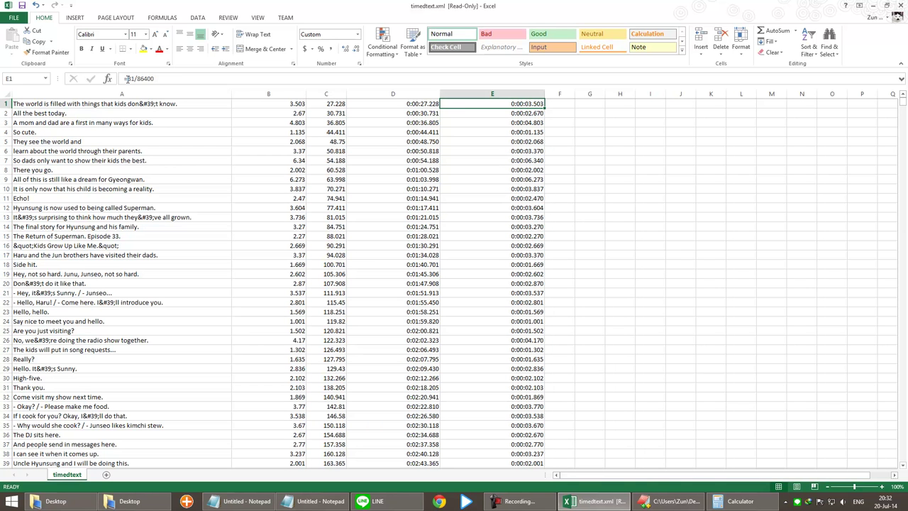
{"action": "key", "text": "F2"}
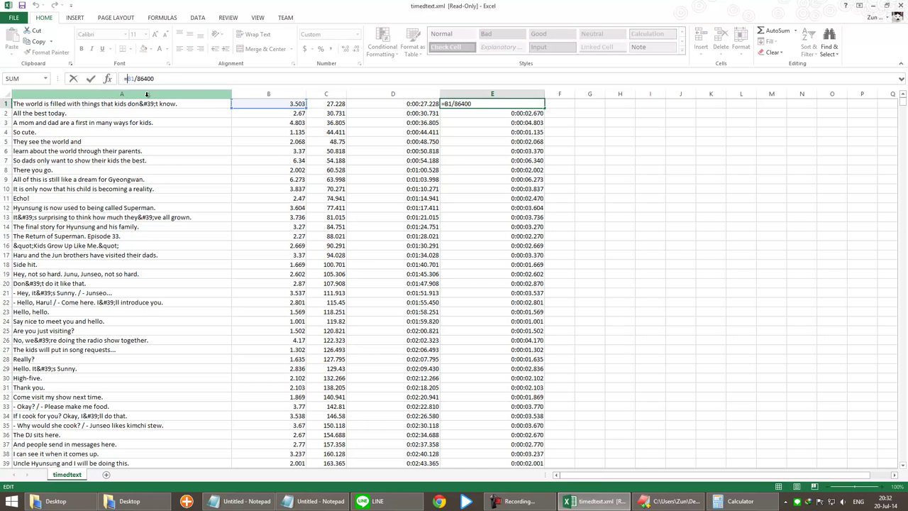
{"action": "key", "text": "Home"}
{"action": "key", "text": "Right"}
{"action": "type", "text": "C1+"}
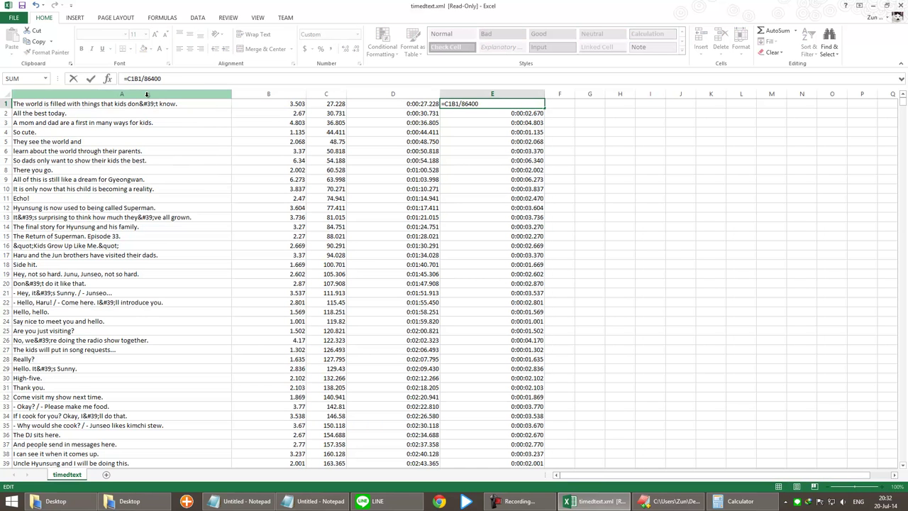
{"action": "type", "text": "("}
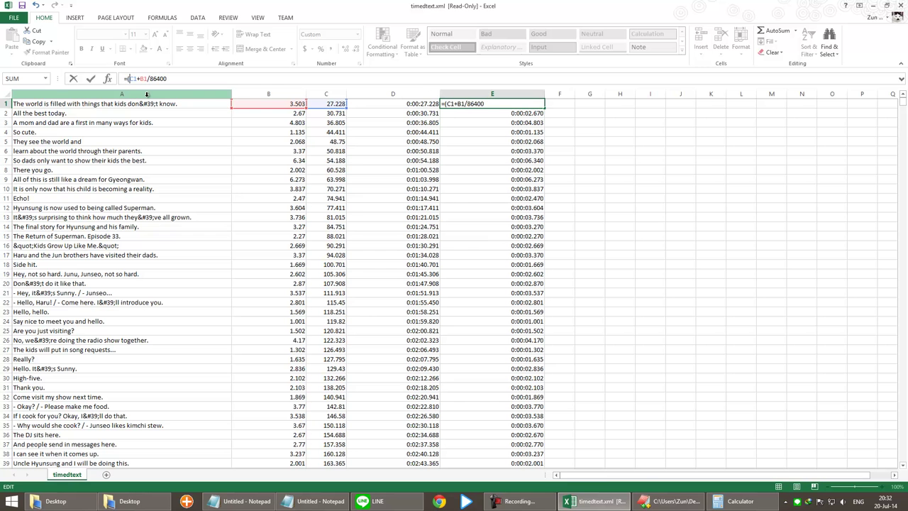
{"action": "type", "text": ")"}
{"action": "key", "text": "Return"}
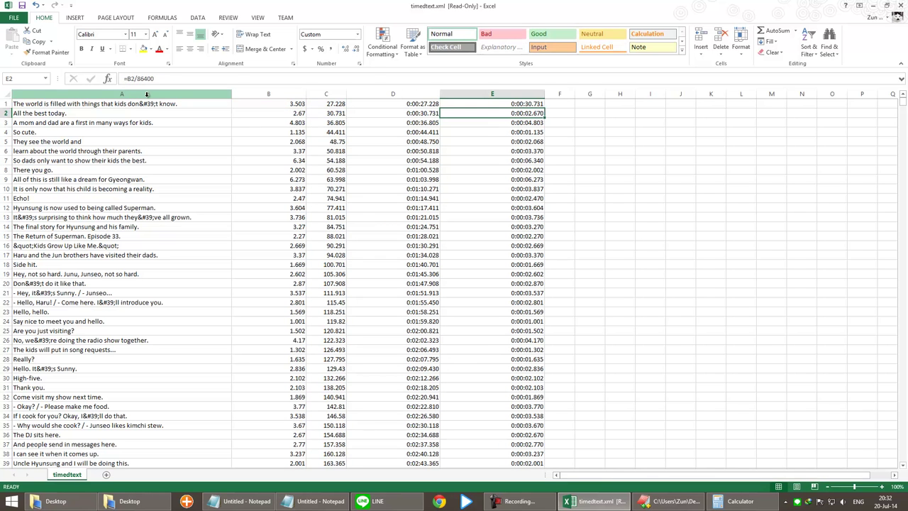
{"action": "left_click", "coordinate": [518, 107]}
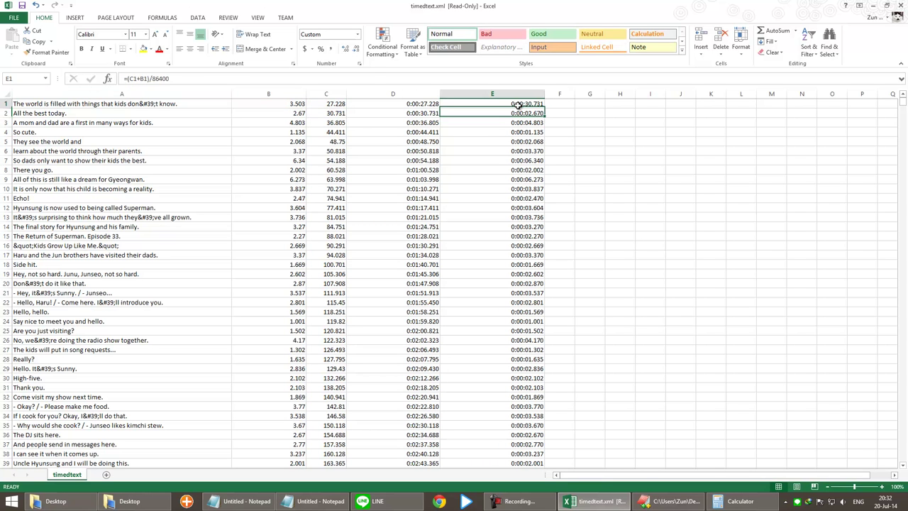
{"action": "double_click", "coordinate": [548, 109]}
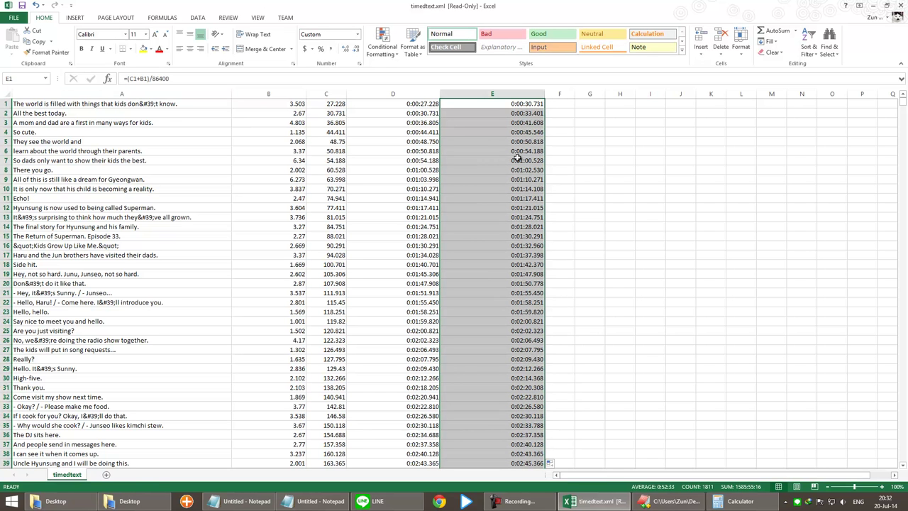
Step: Compare the start and end times in columns D and E with the subtitle timestamps of the SRT file in EditPlus
{"action": "left_click", "coordinate": [499, 119]}
{"action": "left_click", "coordinate": [427, 105]}
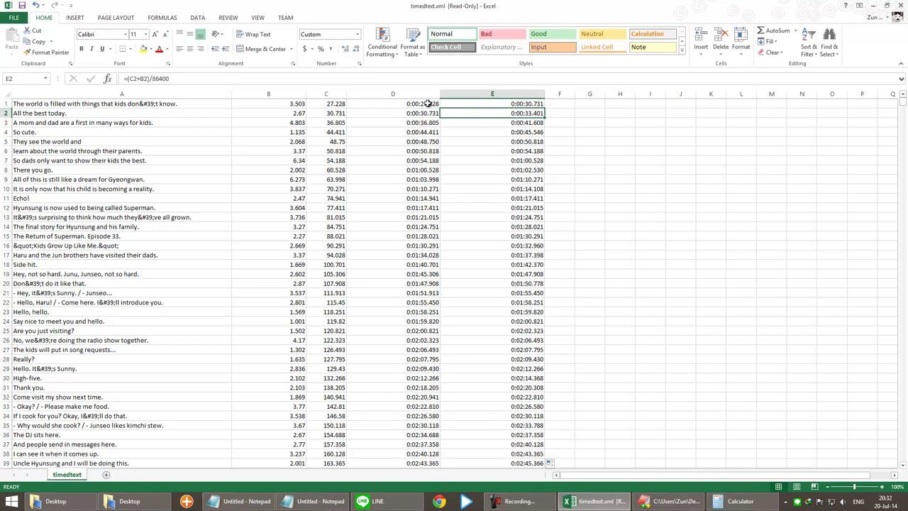
{"action": "left_click", "coordinate": [504, 103]}
{"action": "left_click", "coordinate": [429, 116]}
{"action": "left_click", "coordinate": [487, 116]}
{"action": "left_click", "coordinate": [427, 121]}
{"action": "left_click", "coordinate": [511, 124]}
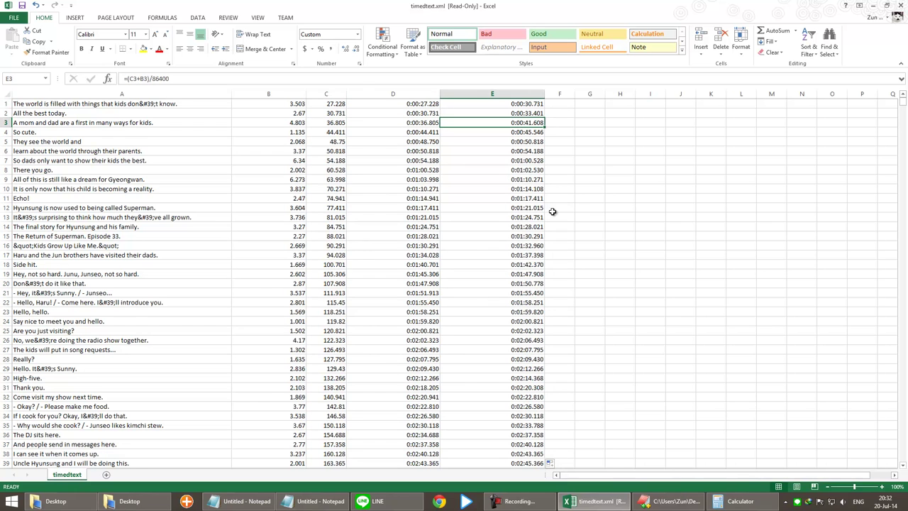
{"action": "left_click", "coordinate": [640, 505]}
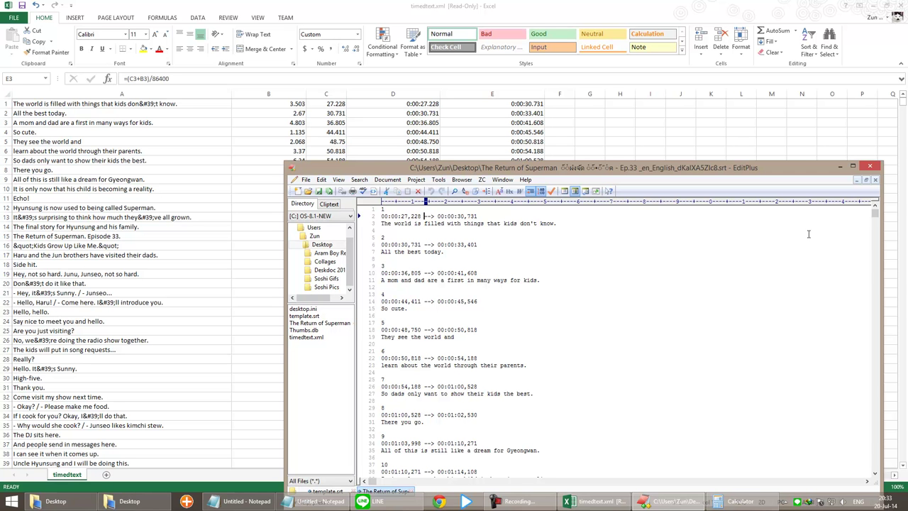
{"action": "left_click", "coordinate": [840, 167]}
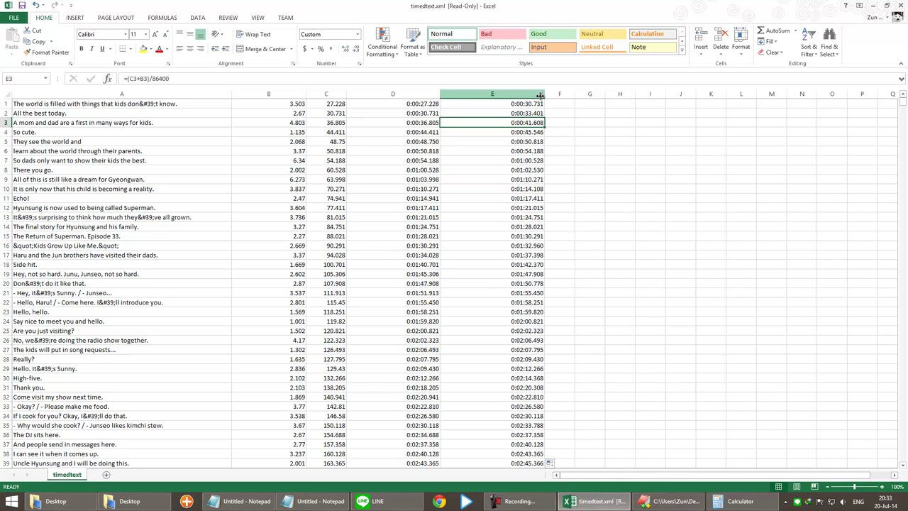
Step: Narrow column E slightly and insert an empty column before the caption text in column A
{"action": "left_click_drag", "start_coordinate": [544, 95], "coordinate": [521, 98]}
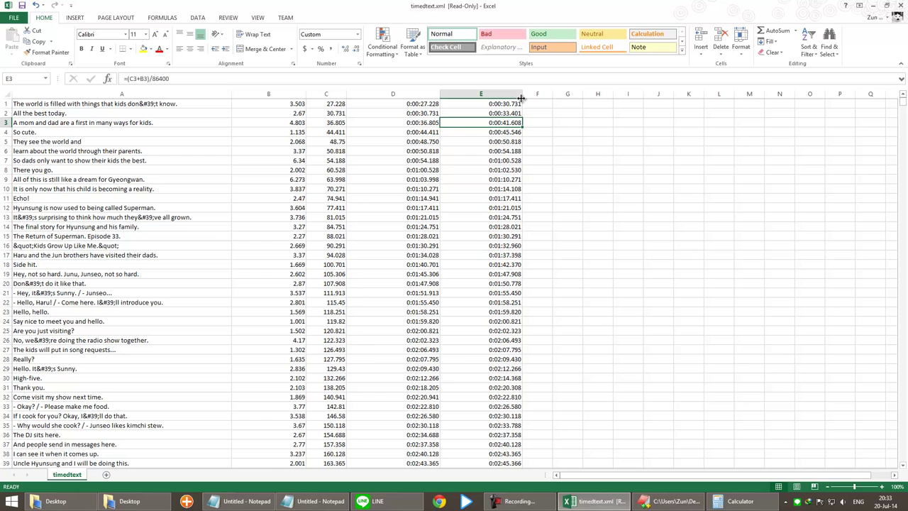
{"action": "left_click", "coordinate": [673, 501]}
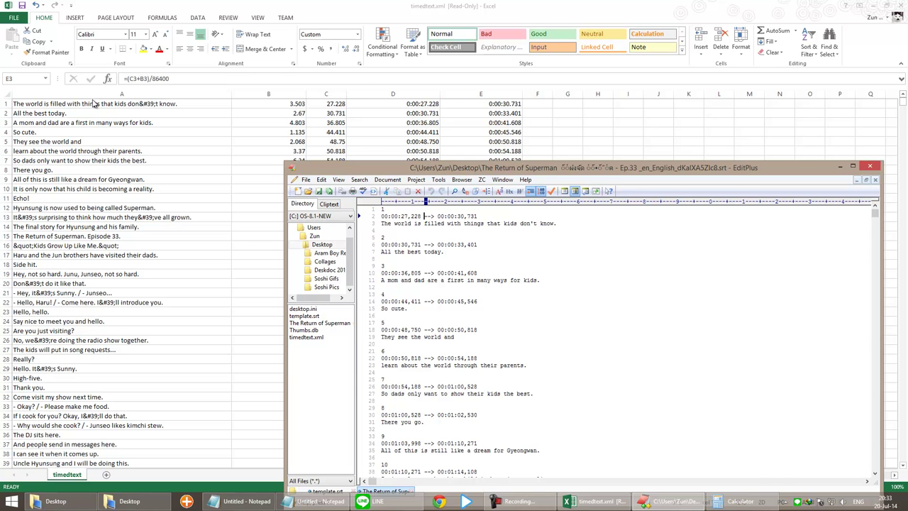
{"action": "left_click", "coordinate": [54, 94]}
{"action": "right_click", "coordinate": [54, 95]}
{"action": "left_click", "coordinate": [78, 169]}
{"action": "left_click", "coordinate": [30, 106]}
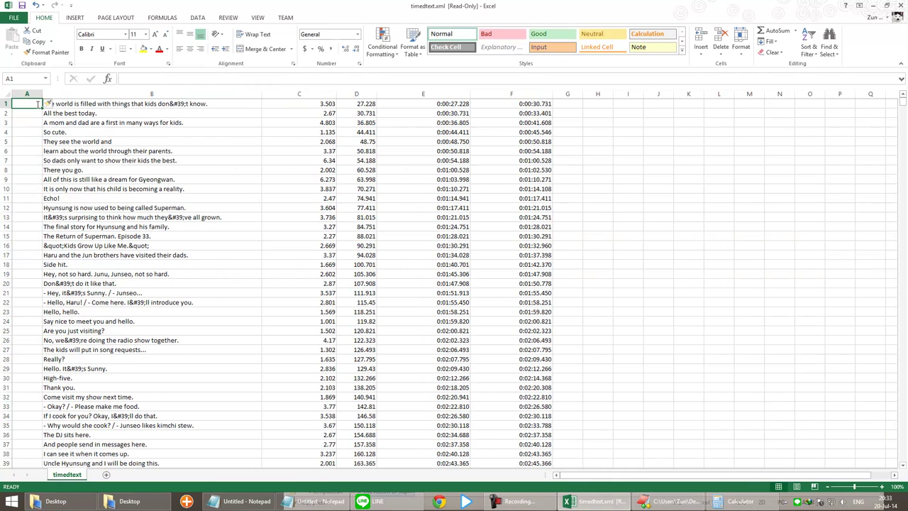
Step: Enter 1 in A1 and 2 in A2, and extend the number series down column A beside all captions
{"action": "type", "text": "1"}
{"action": "key", "text": "Return"}
{"action": "type", "text": "2"}
{"action": "left_click_drag", "start_coordinate": [37, 104], "coordinate": [35, 114]}
{"action": "double_click", "coordinate": [42, 118]}
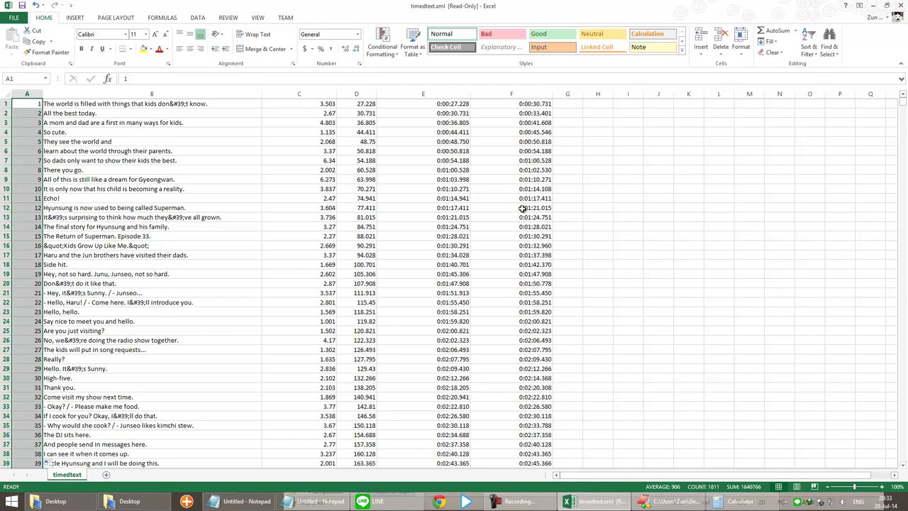
Step: Widen the empty column G in Excel and check the timestamp layout of the SRT file in EditPlus
{"action": "left_click", "coordinate": [565, 104]}
{"action": "left_click_drag", "start_coordinate": [582, 95], "coordinate": [760, 97]}
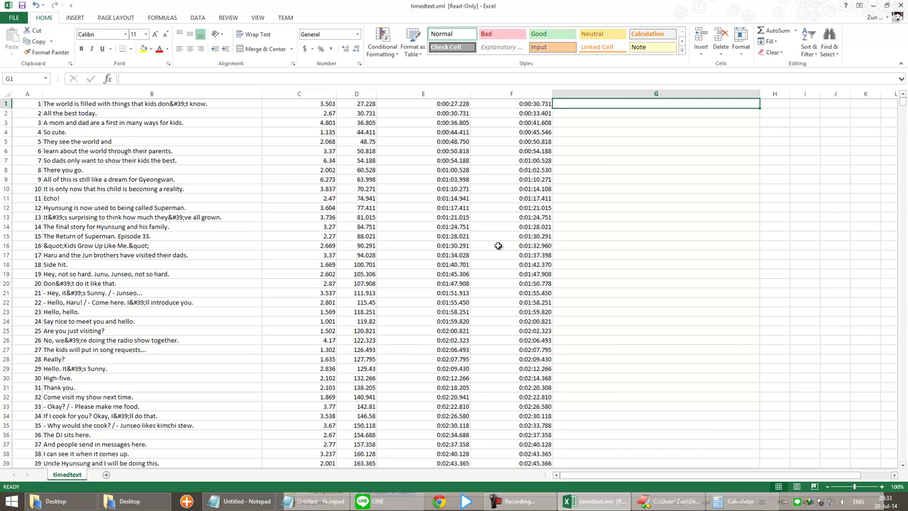
{"action": "mouse_move", "coordinate": [595, 500]}
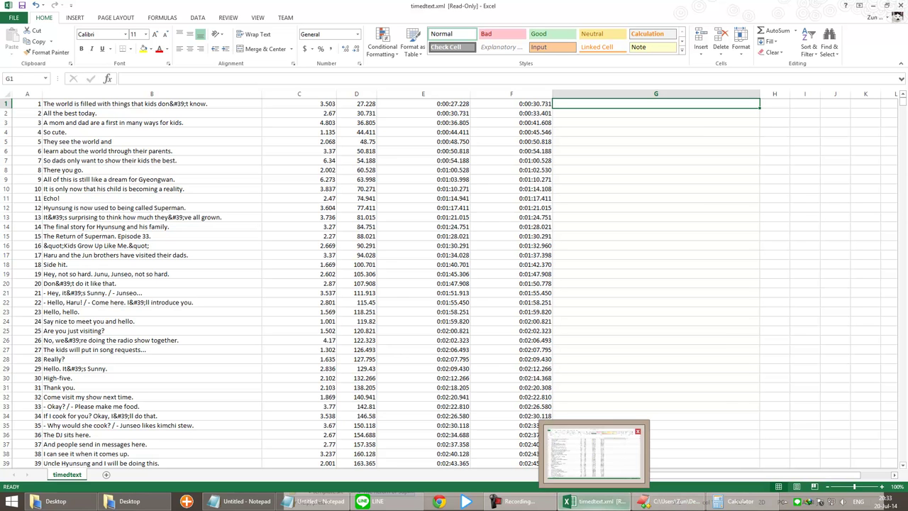
{"action": "left_click", "coordinate": [672, 501]}
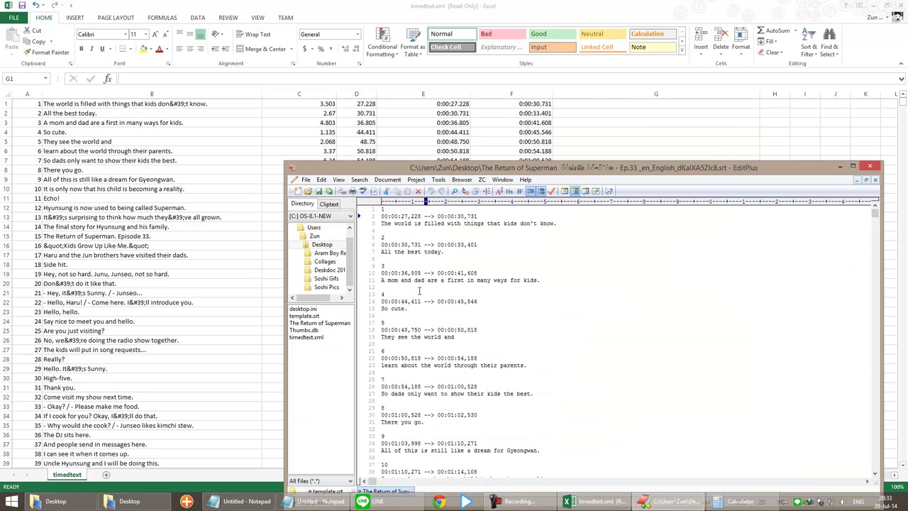
{"action": "left_click", "coordinate": [410, 216]}
{"action": "left_click", "coordinate": [852, 166]}
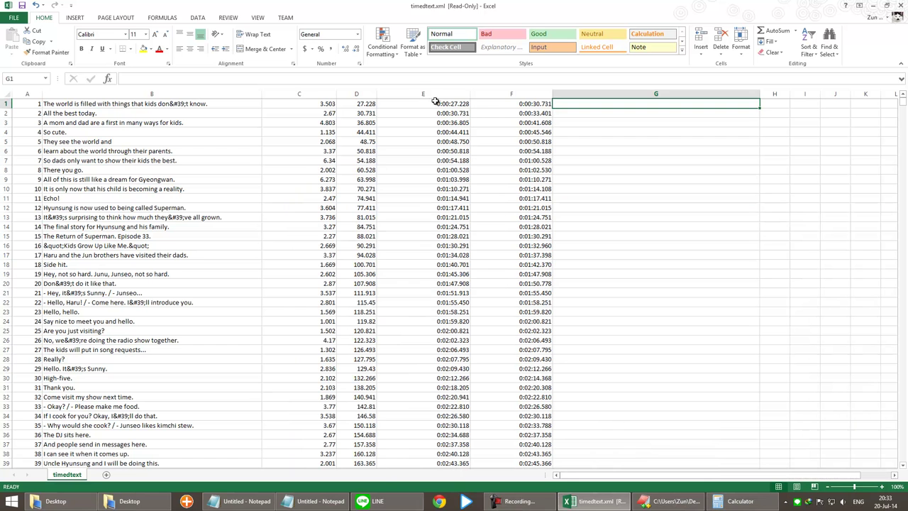
Step: Try to apply the custom number format [h]:mm:ss,000 to the start time in E1
{"action": "left_click", "coordinate": [434, 102]}
{"action": "left_click", "coordinate": [358, 35]}
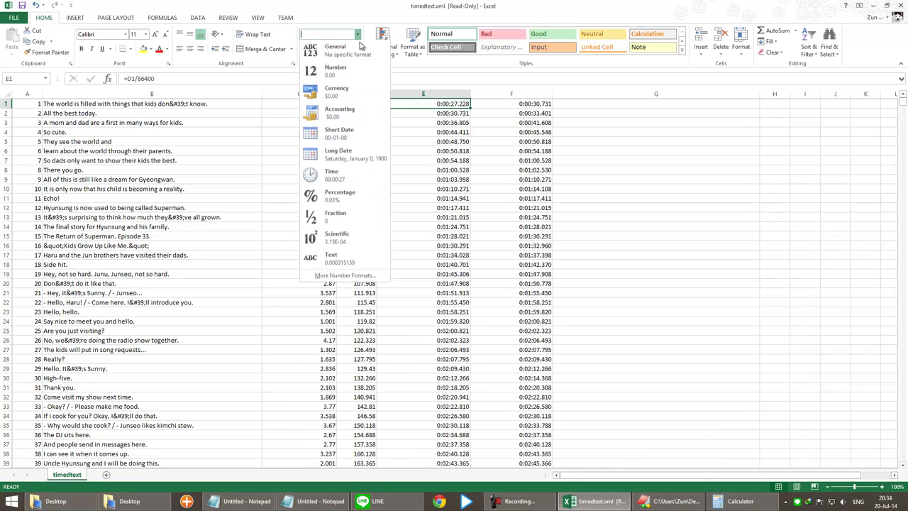
{"action": "left_click", "coordinate": [341, 276]}
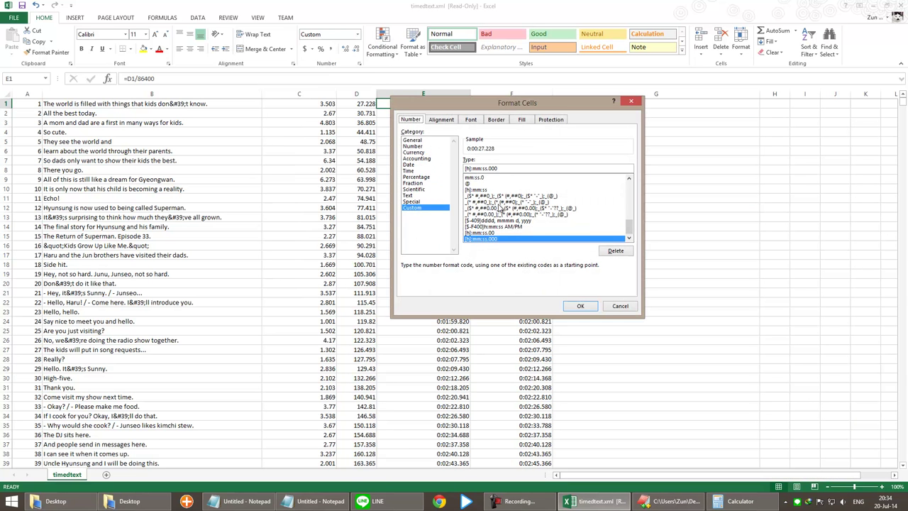
{"action": "left_click", "coordinate": [487, 168]}
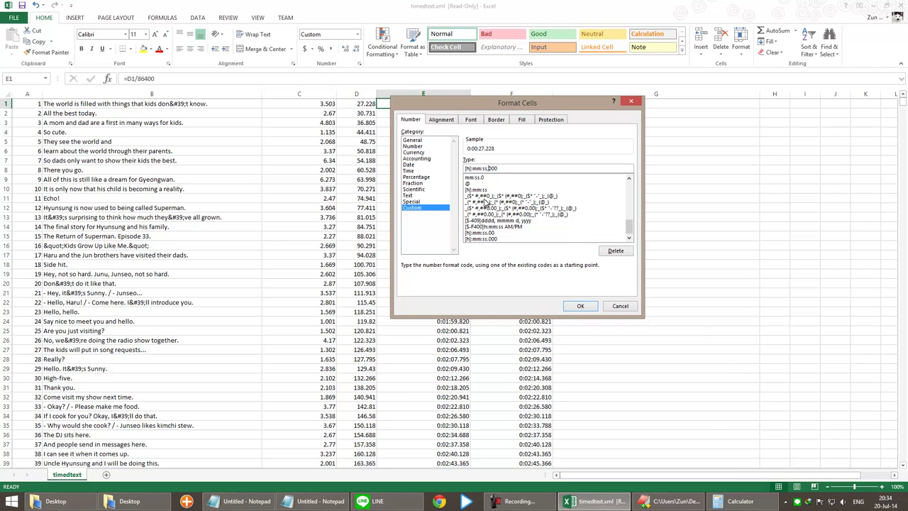
{"action": "left_click", "coordinate": [580, 305]}
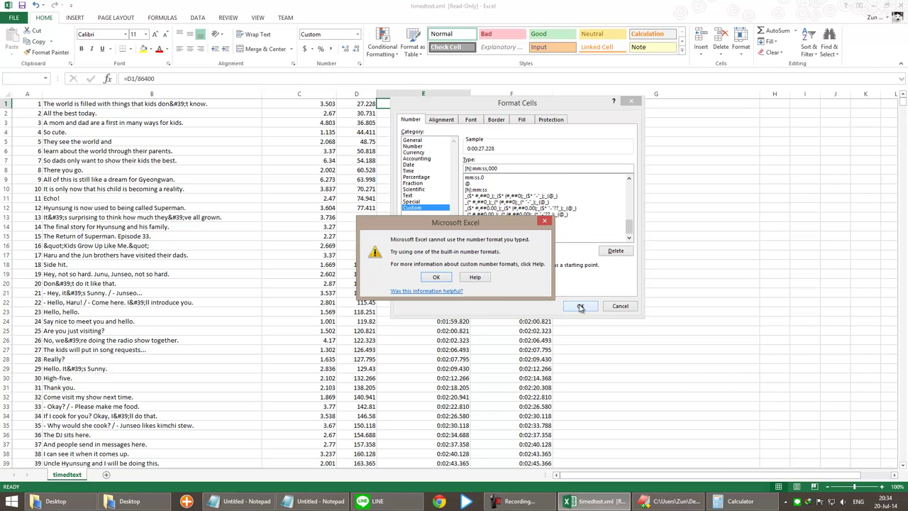
{"action": "left_click", "coordinate": [436, 278]}
Step: Try to apply a custom number format to E1 that puts a bracketed comma between mm:ss and 000
{"action": "left_click", "coordinate": [489, 169]}
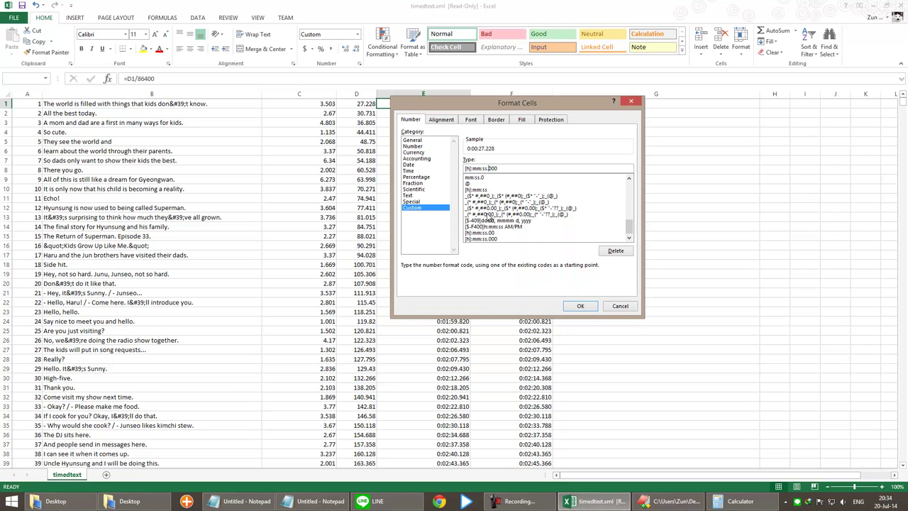
{"action": "key", "text": "BackSpace"}
{"action": "type", "text": "."}
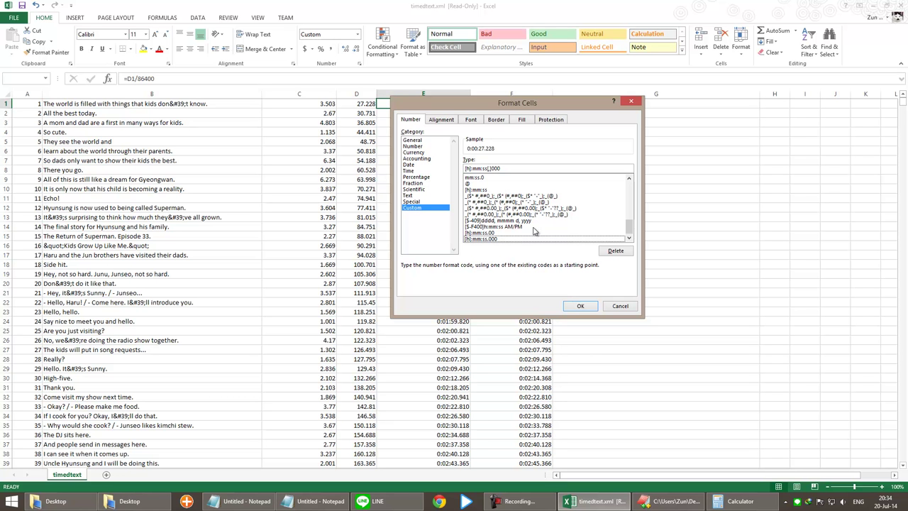
{"action": "left_click", "coordinate": [577, 307]}
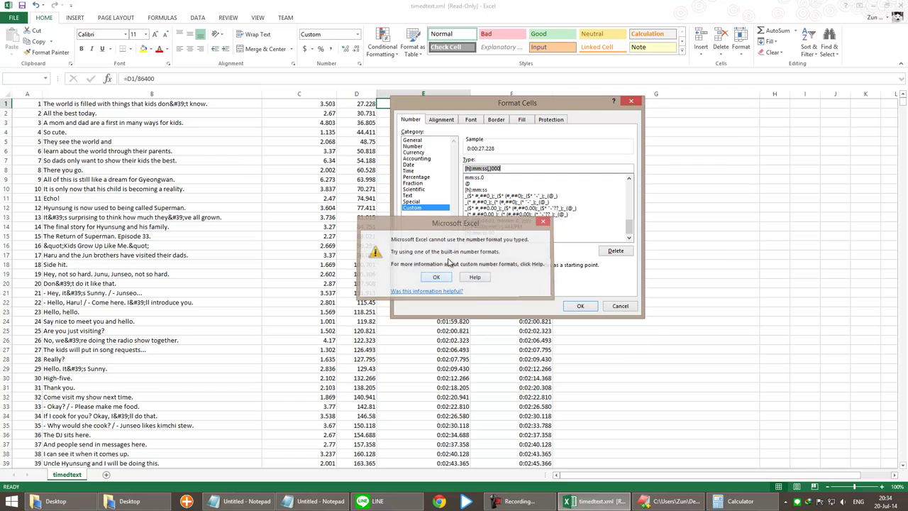
{"action": "key", "text": "Return"}
Step: Try adding an @ before the bracketed comma in E1's custom number format, and abandon the format change
{"action": "left_click", "coordinate": [491, 168]}
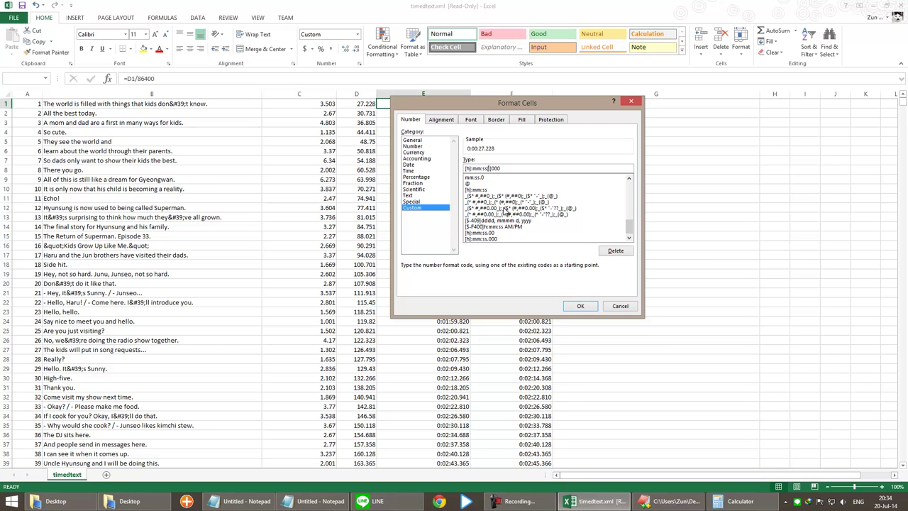
{"action": "type", "text": "@"}
{"action": "key", "text": "BackSpace"}
{"action": "type", "text": "[@,"}
{"action": "left_click", "coordinate": [579, 306]}
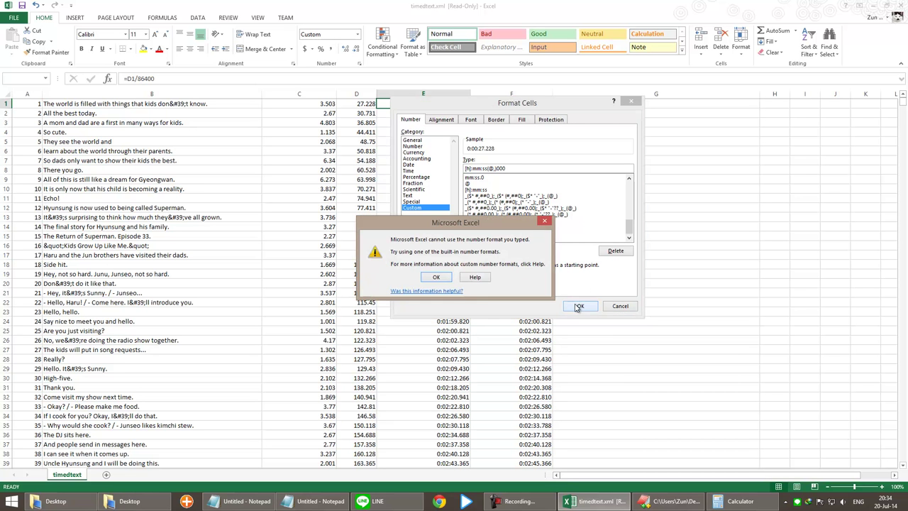
{"action": "left_click", "coordinate": [441, 277]}
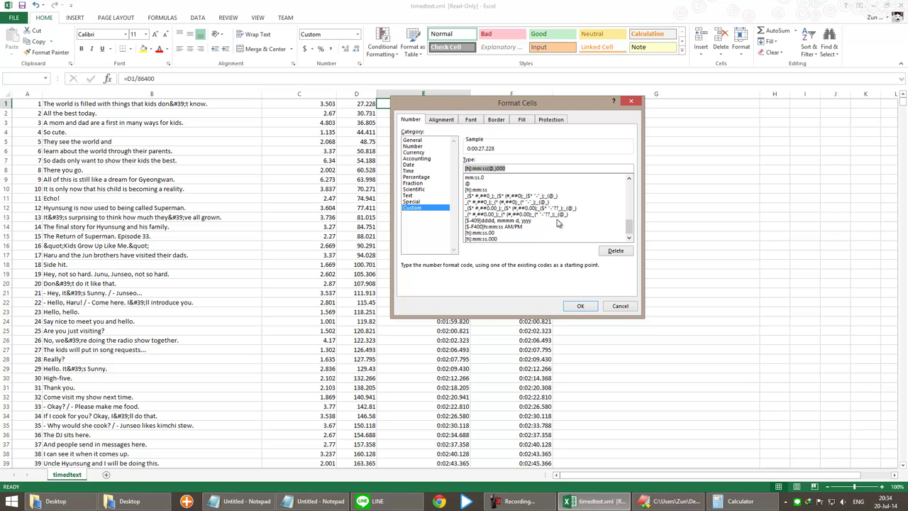
{"action": "left_click_drag", "start_coordinate": [630, 225], "coordinate": [628, 227]}
{"action": "left_click", "coordinate": [619, 308]}
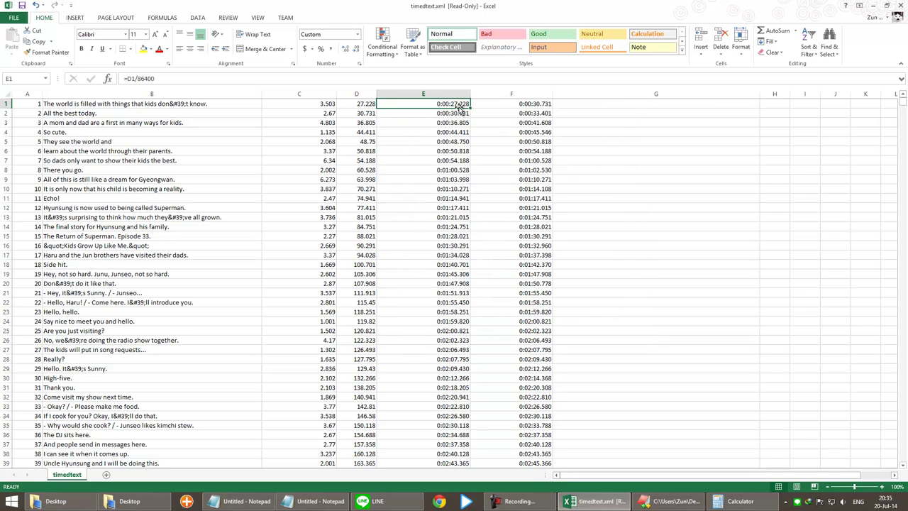
Step: Try copying the start times from column E into column G as values only, and undo the paste
{"action": "left_click", "coordinate": [425, 94]}
{"action": "right_click", "coordinate": [458, 95]}
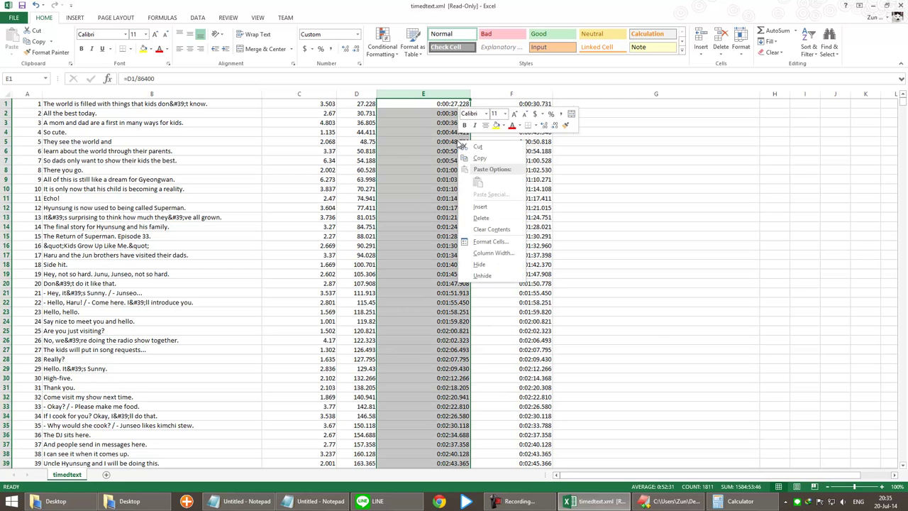
{"action": "left_click", "coordinate": [482, 159]}
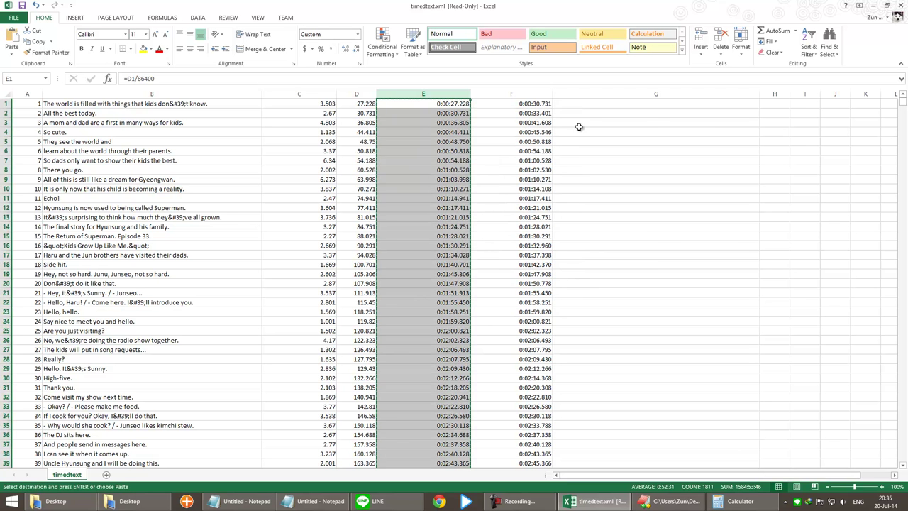
{"action": "left_click", "coordinate": [613, 91]}
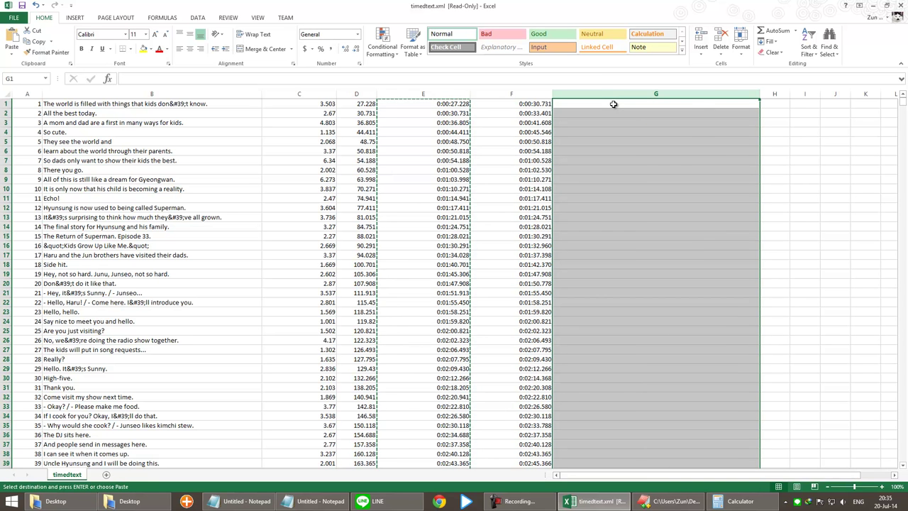
{"action": "right_click", "coordinate": [614, 104]}
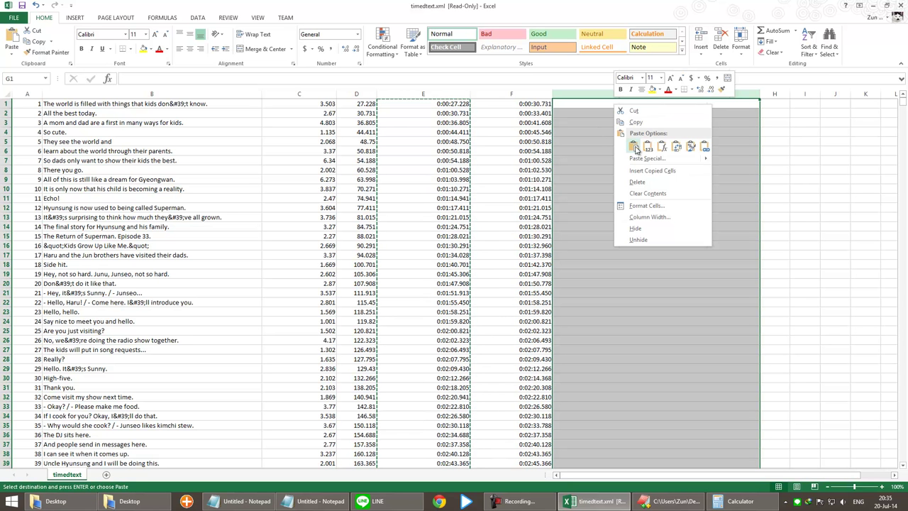
{"action": "left_click", "coordinate": [647, 146]}
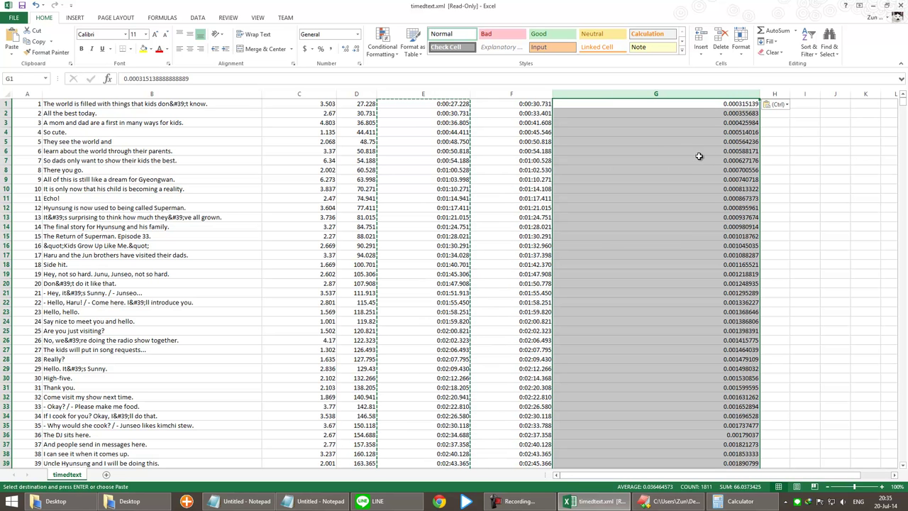
{"action": "key", "text": "ctrl+z"}
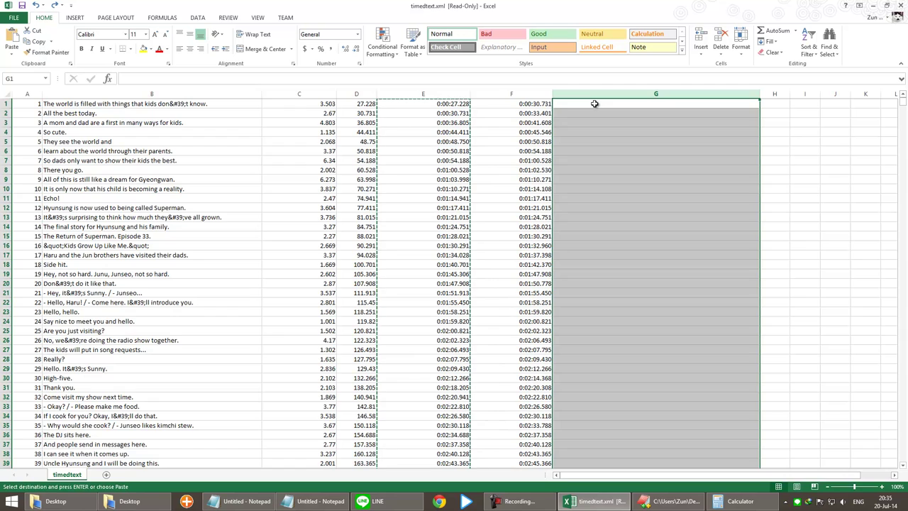
Step: Enter =E1 in cell G1 and set the cell's number format to General
{"action": "left_click_drag", "start_coordinate": [903, 107], "coordinate": [903, 293]}
{"action": "left_click_drag", "start_coordinate": [902, 288], "coordinate": [902, 101]}
{"action": "left_click", "coordinate": [591, 104]}
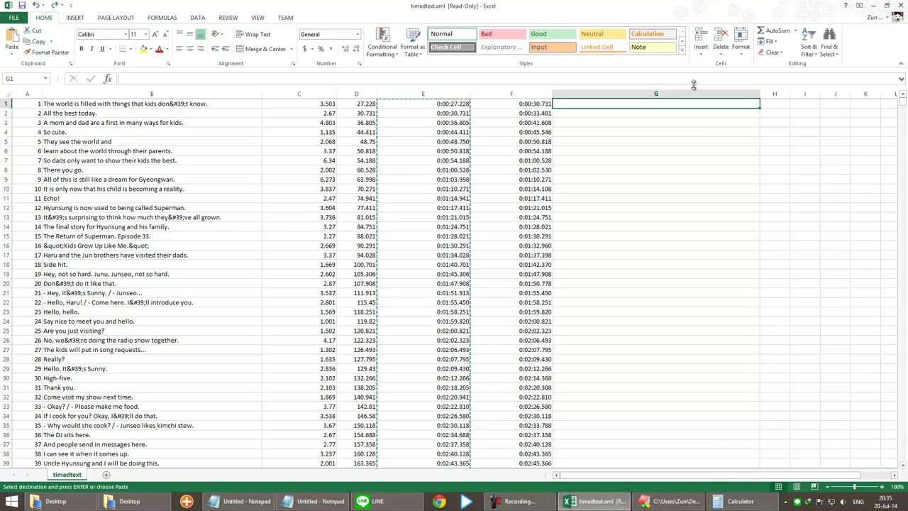
{"action": "type", "text": "="}
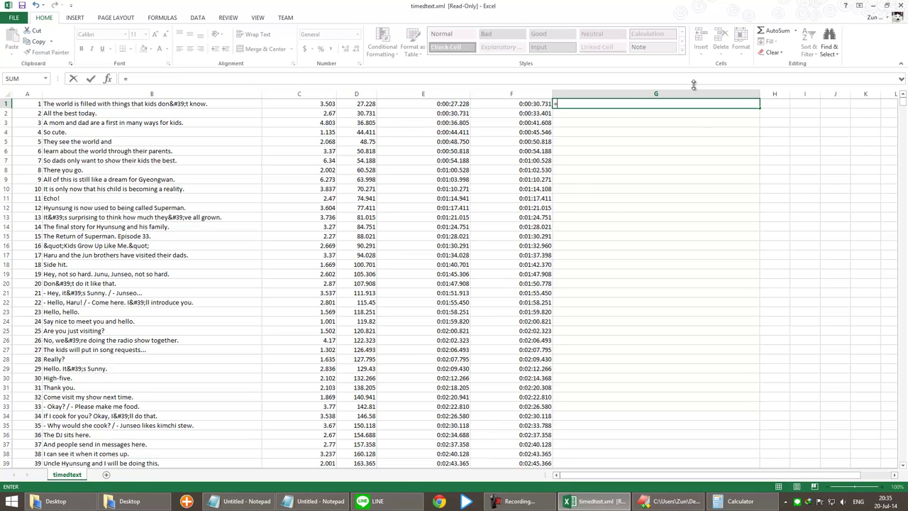
{"action": "type", "text": "E1"}
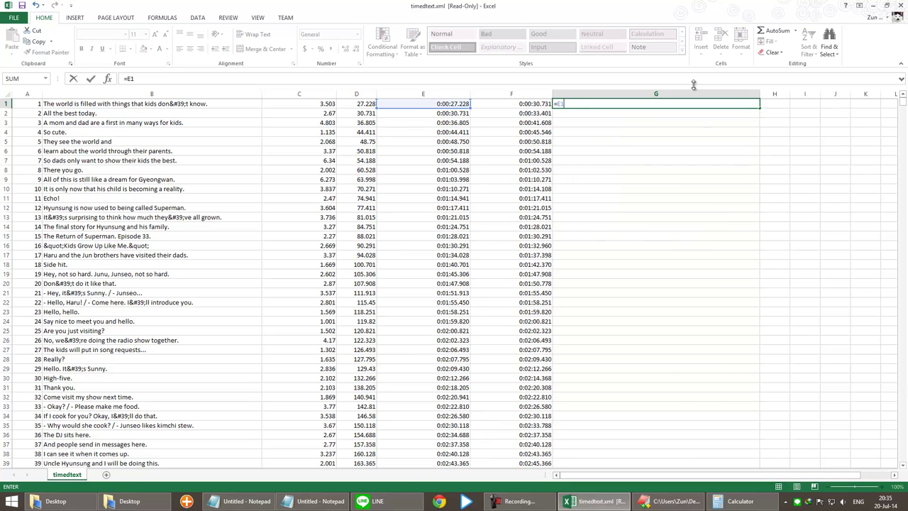
{"action": "key", "text": "ctrl+Return"}
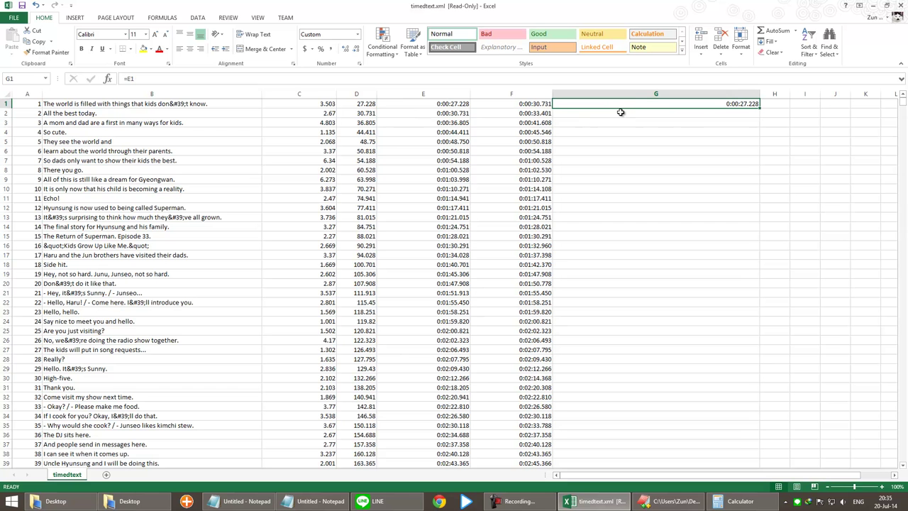
{"action": "left_click", "coordinate": [358, 34]}
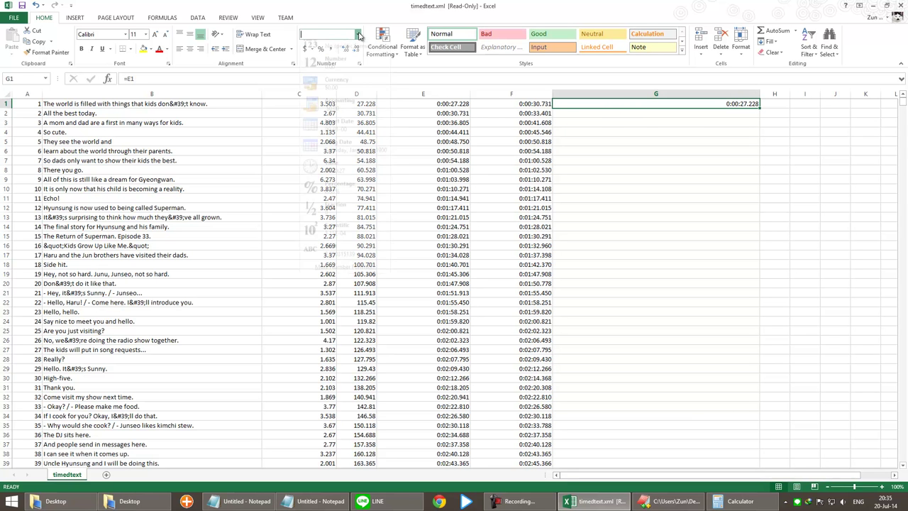
{"action": "left_click", "coordinate": [347, 51]}
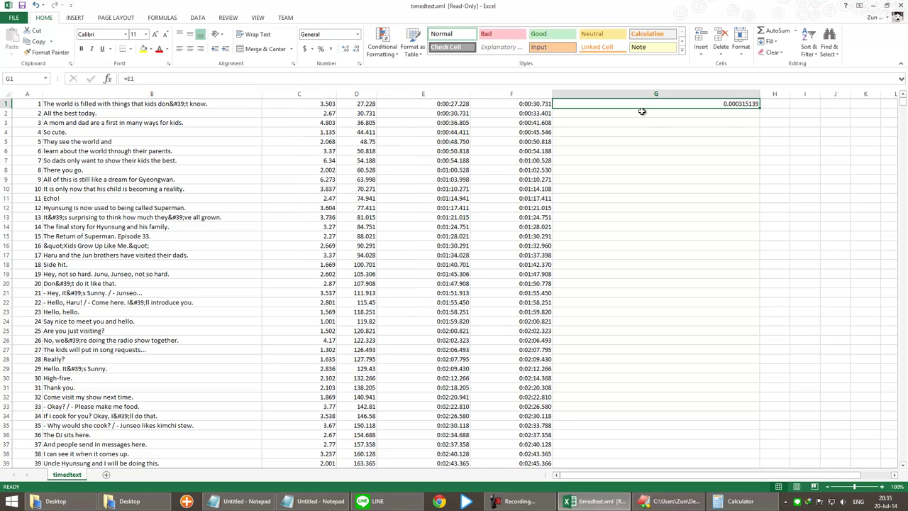
Step: Copy the custom format code [h]:mm:ss.000 from the number format settings of E1
{"action": "left_click", "coordinate": [431, 105]}
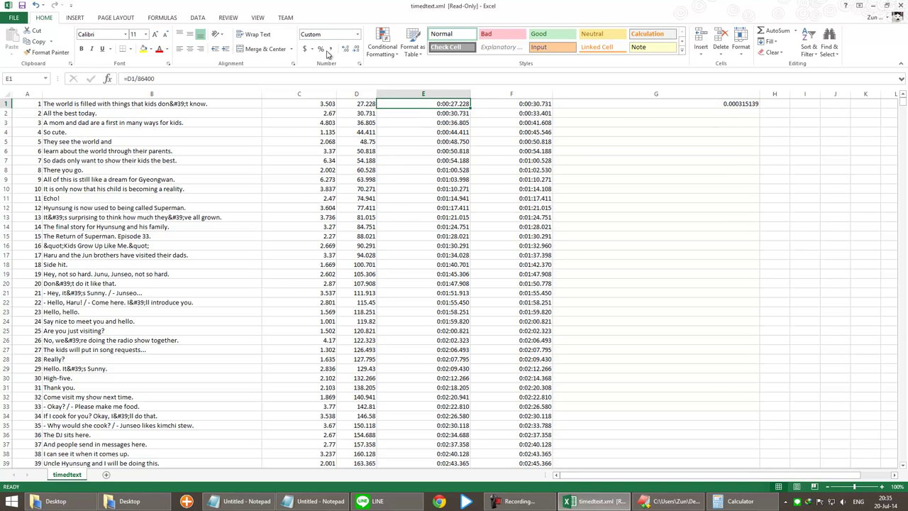
{"action": "left_click", "coordinate": [358, 35]}
{"action": "left_click", "coordinate": [345, 276]}
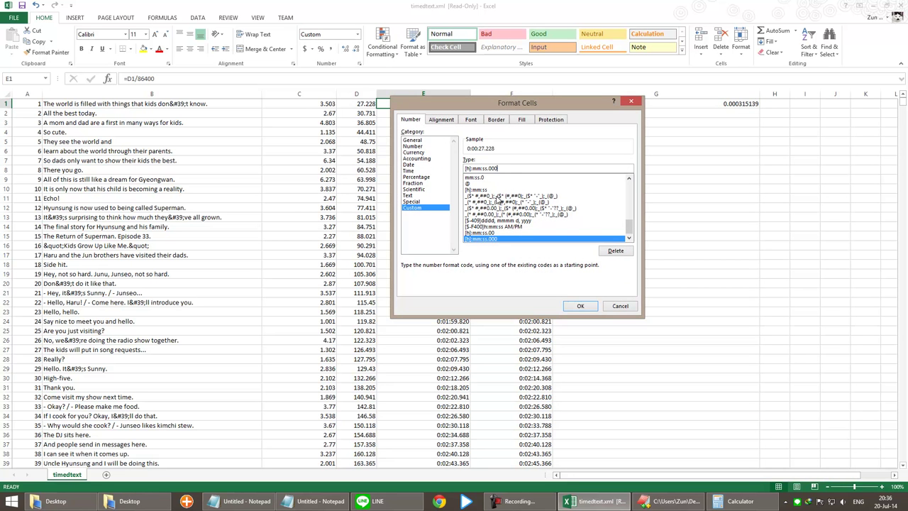
{"action": "left_click_drag", "start_coordinate": [512, 168], "coordinate": [439, 168]}
{"action": "key", "text": "ctrl+c"}
{"action": "left_click", "coordinate": [605, 305]}
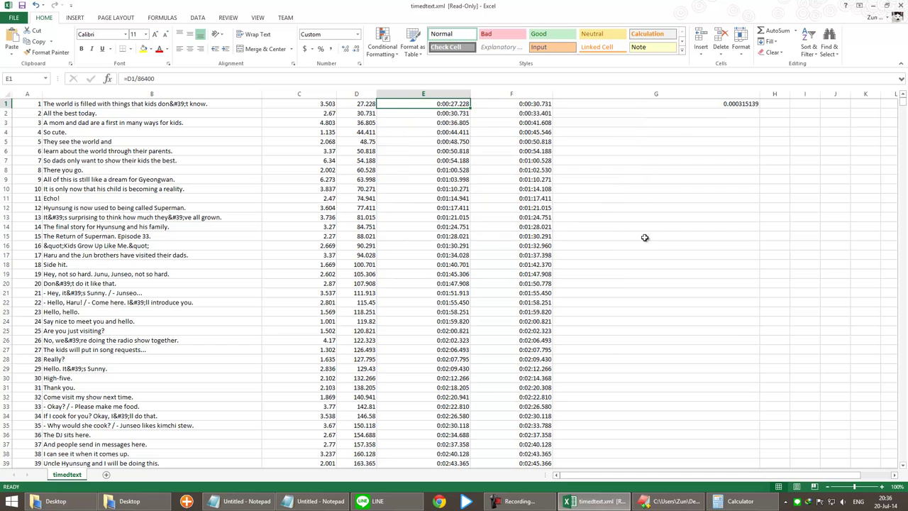
Step: Replace the formula in G1 with =TEXT(E1,"[h]:mm:ss.000") and fill it down column G for all captions
{"action": "left_click", "coordinate": [717, 106]}
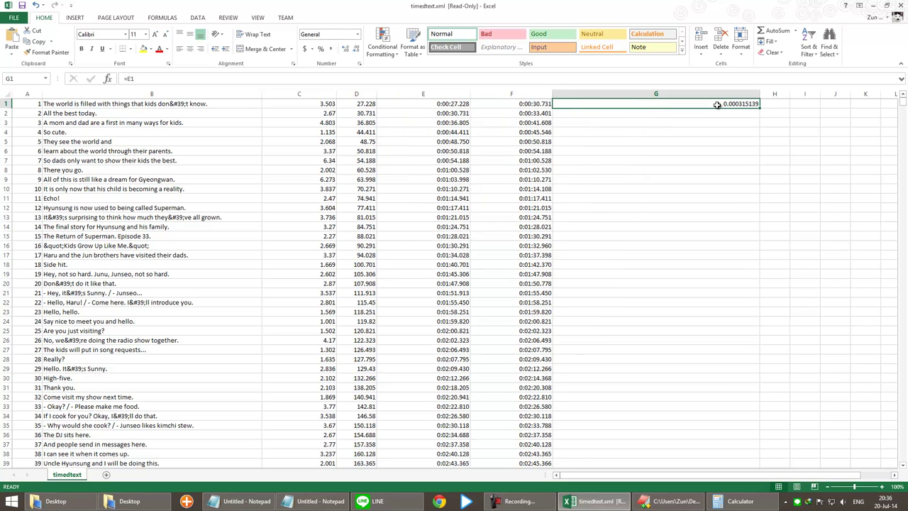
{"action": "left_click", "coordinate": [210, 78]}
{"action": "key", "text": "BackSpace"}
{"action": "key", "text": "BackSpace"}
{"action": "type", "text": "tex"}
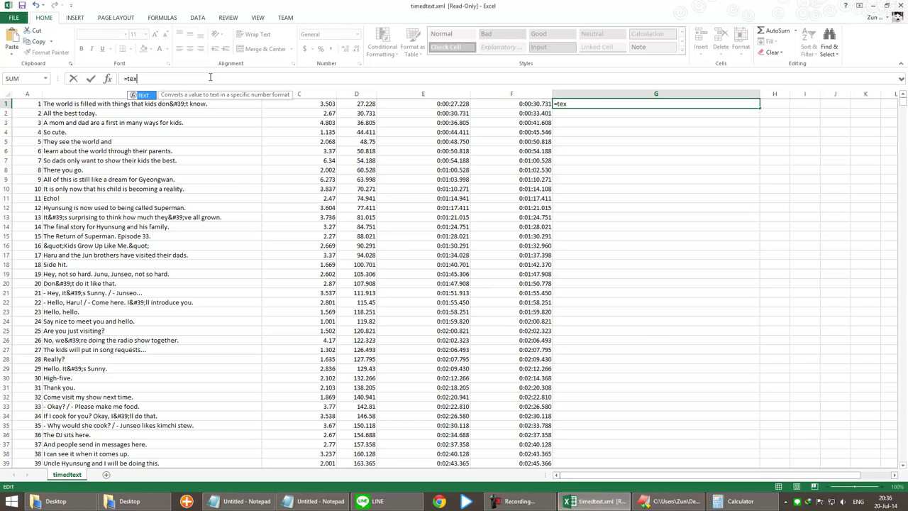
{"action": "type", "text": "t(E1,\""}
{"action": "key", "text": "ctrl+v"}
{"action": "type", "text": "\""}
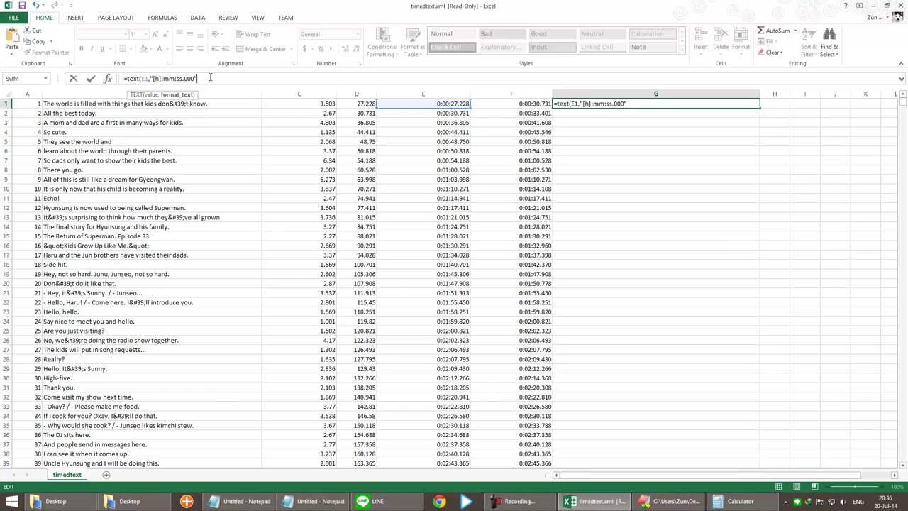
{"action": "type", "text": ")"}
{"action": "key", "text": "Return"}
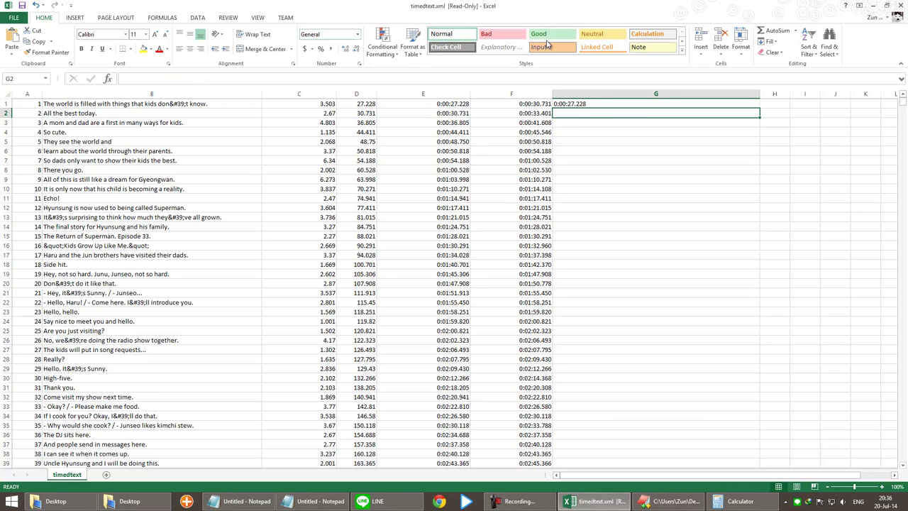
{"action": "left_click", "coordinate": [584, 103]}
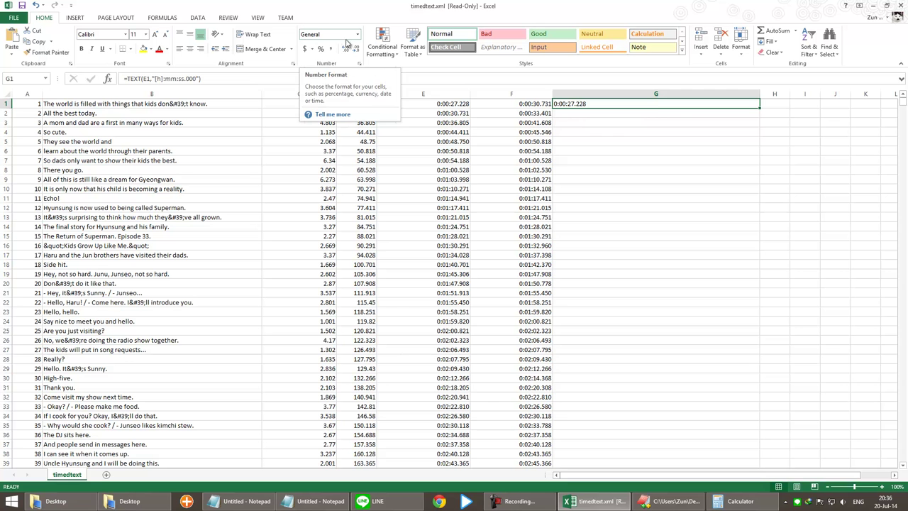
{"action": "double_click", "coordinate": [758, 107]}
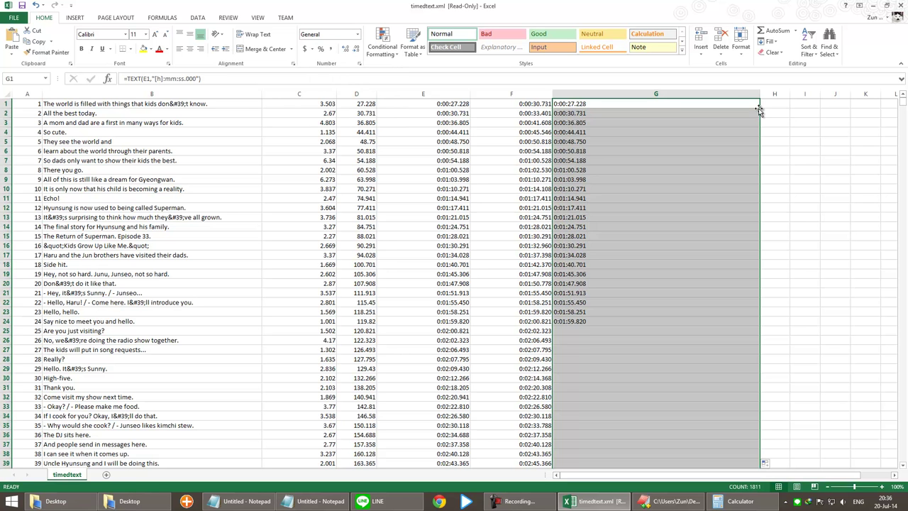
Step: Begin wrapping the TEXT formula in G1 in a REPLACE function, with TEXT as its first argument
{"action": "left_click", "coordinate": [624, 107]}
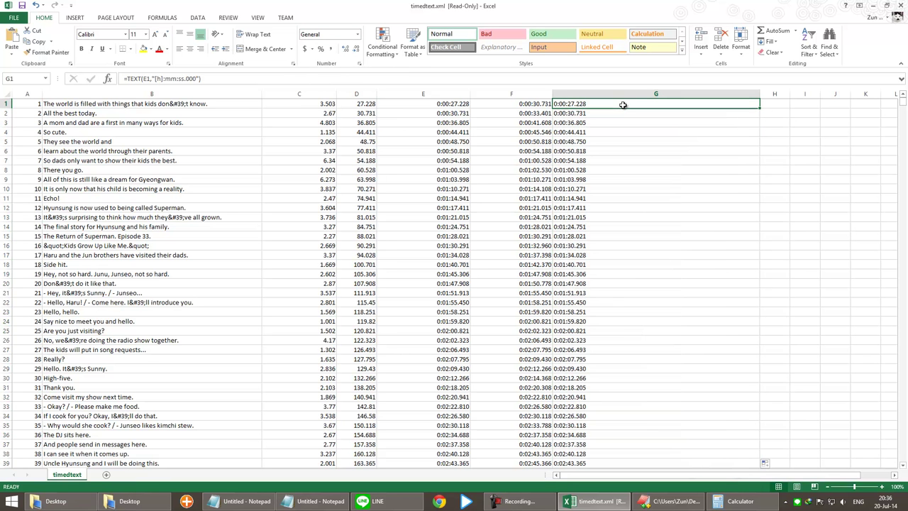
{"action": "left_click", "coordinate": [127, 78]}
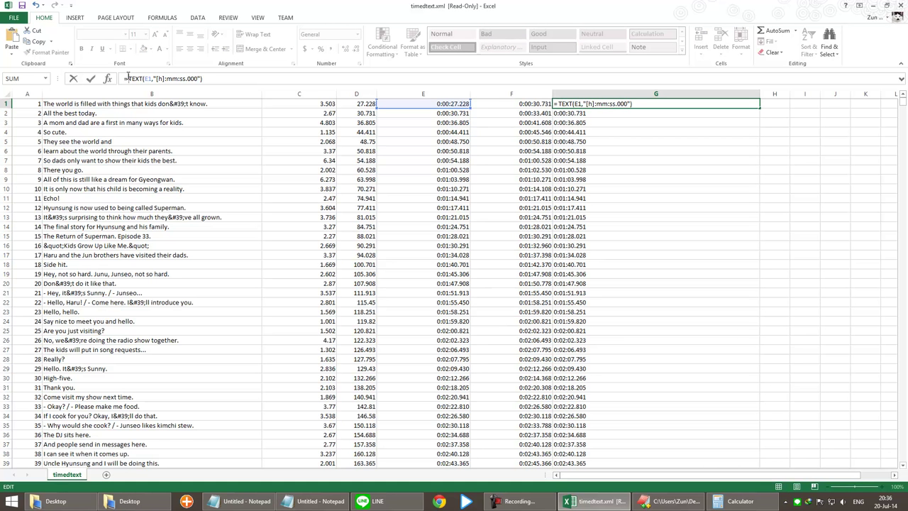
{"action": "type", "text": "re"}
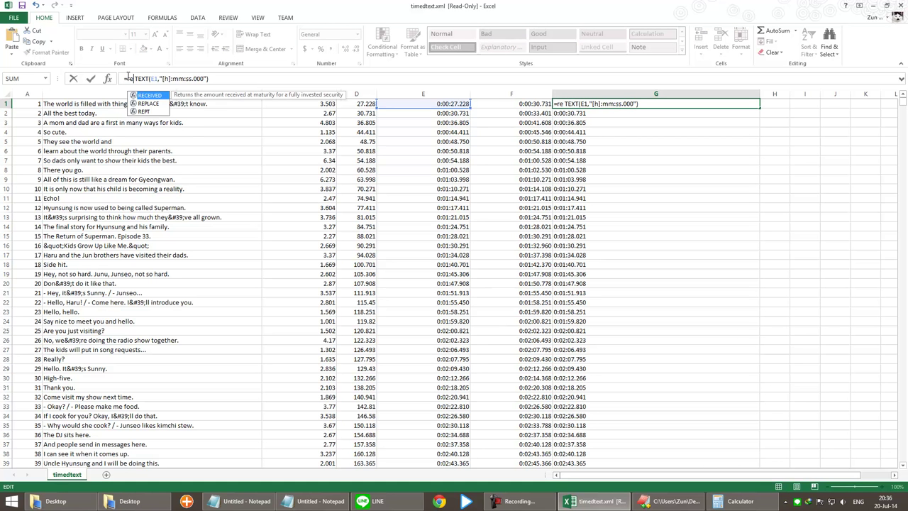
{"action": "key", "text": "Down"}
{"action": "key", "text": "Tab"}
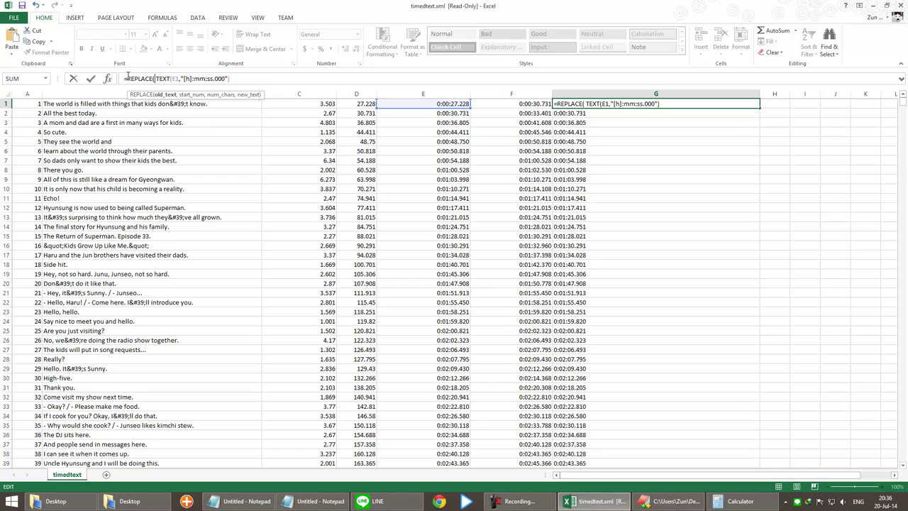
{"action": "key", "text": "Delete"}
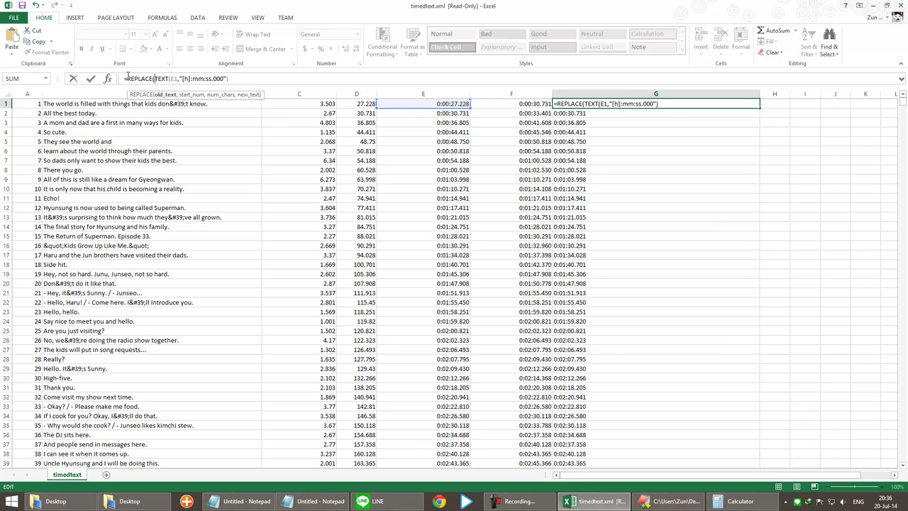
{"action": "type", "text": ",0,"}
{"action": "key", "text": "BackSpace"}
{"action": "key", "text": "BackSpace"}
{"action": "key", "text": "BackSpace"}
Step: Switch to Chrome and search Google for "excel replace string"
{"action": "left_click", "coordinate": [437, 501]}
{"action": "left_click_drag", "start_coordinate": [247, 7], "coordinate": [271, 84]}
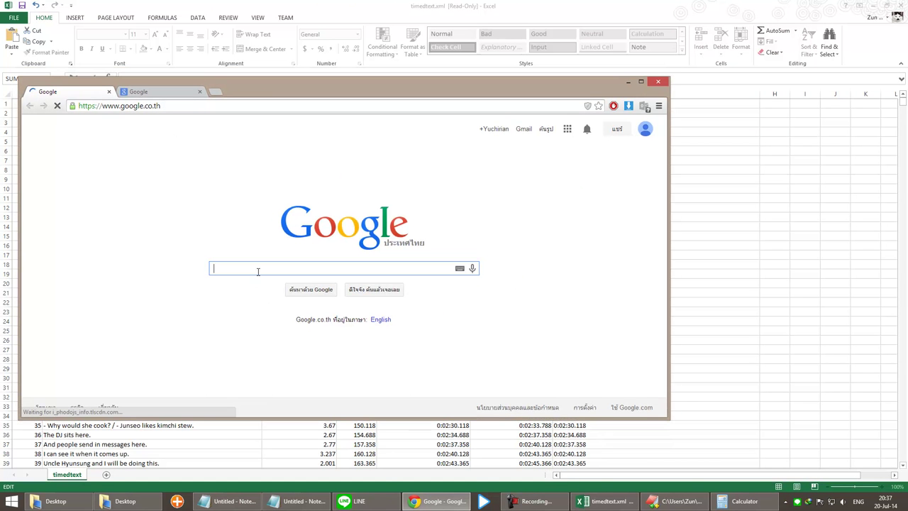
{"action": "type", "text": "excedl"}
{"action": "key", "text": "BackSpace"}
{"action": "key", "text": "BackSpace"}
{"action": "type", "text": "l repla"}
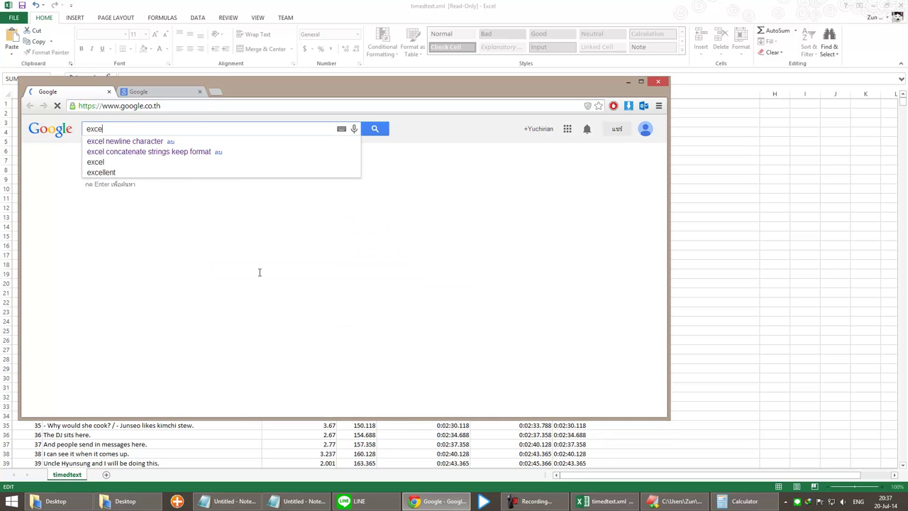
{"action": "type", "text": "ce string"}
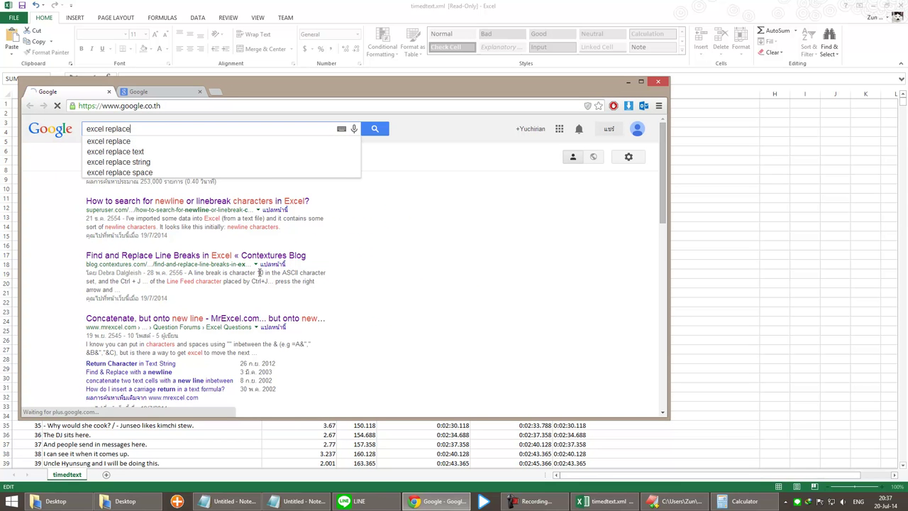
{"action": "key", "text": "Return"}
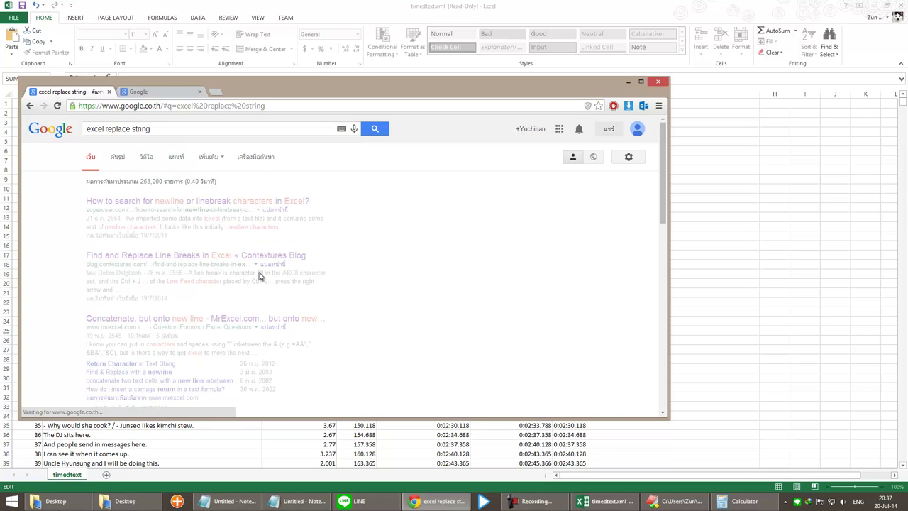
Step: Open the top three search results in separate tabs and bring up the SUBSTITUTE function page
{"action": "middle_click", "coordinate": [178, 203]}
{"action": "middle_click", "coordinate": [188, 252]}
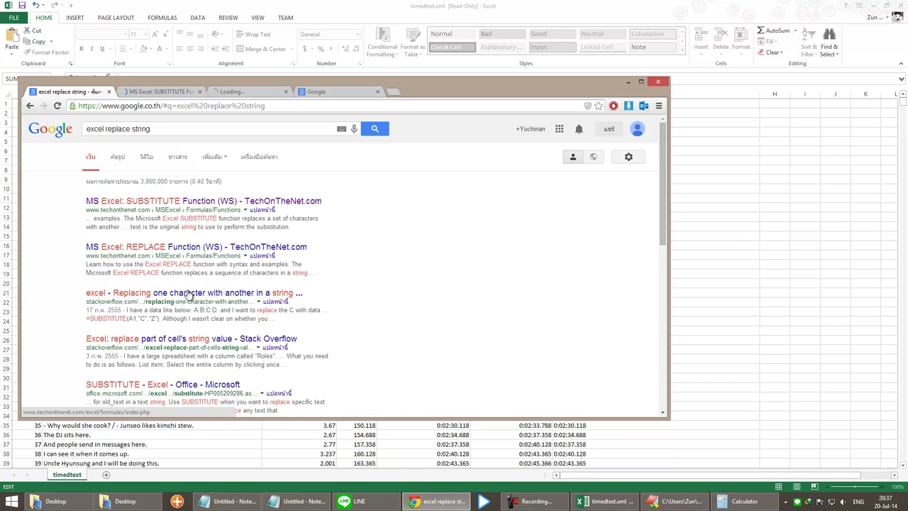
{"action": "middle_click", "coordinate": [206, 293]}
{"action": "left_click", "coordinate": [185, 90]}
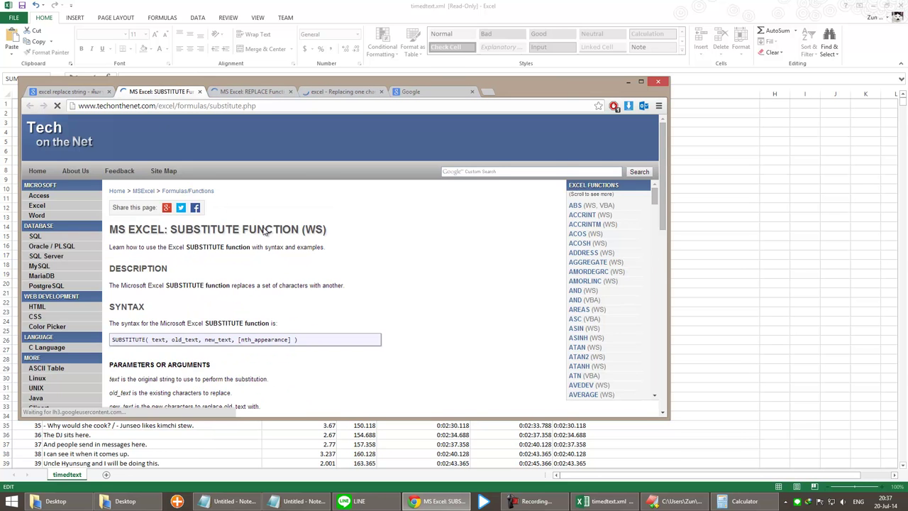
Step: Review the syntax and worksheet examples on the TechOnTheNet pages for the SUBSTITUTE and REPLACE functions
{"action": "scroll", "coordinate": [250, 279], "scroll_direction": "down", "scroll_amount": 4}
{"action": "scroll", "coordinate": [249, 279], "scroll_direction": "down", "scroll_amount": 2}
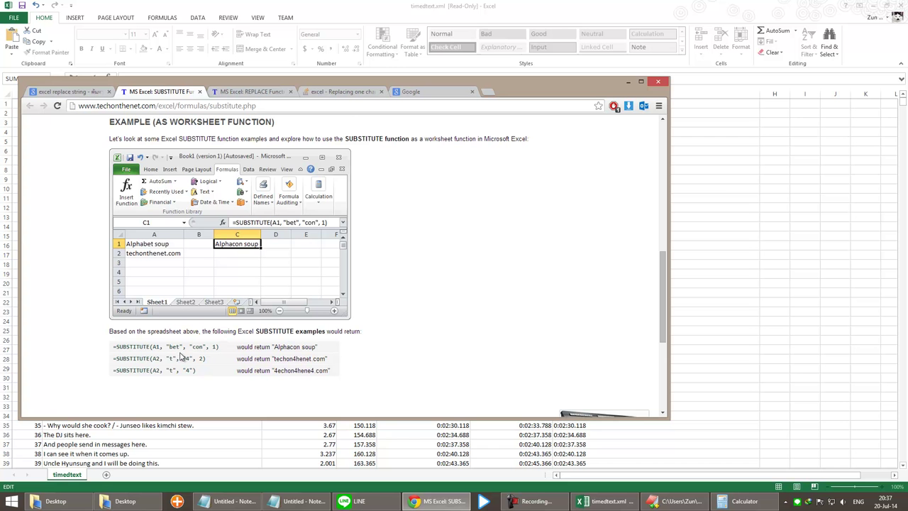
{"action": "scroll", "coordinate": [176, 356], "scroll_direction": "down", "scroll_amount": 2}
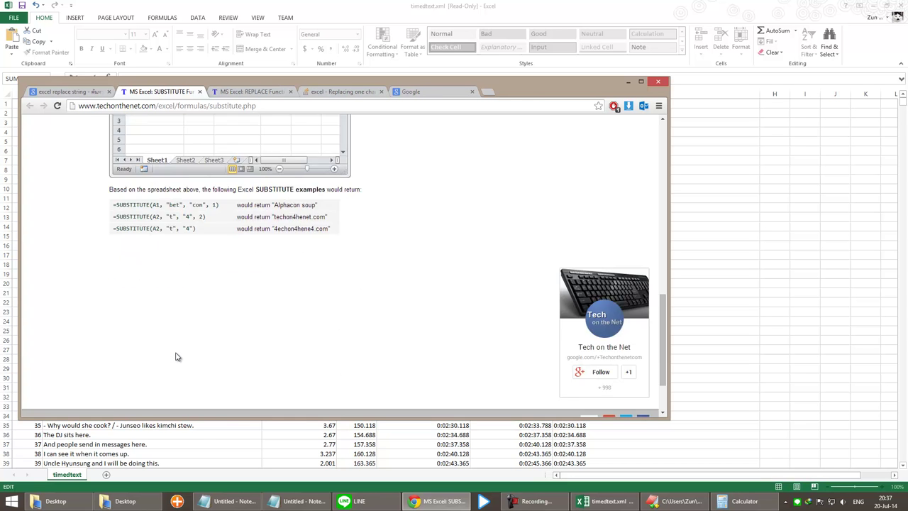
{"action": "scroll", "coordinate": [176, 357], "scroll_direction": "up", "scroll_amount": 6}
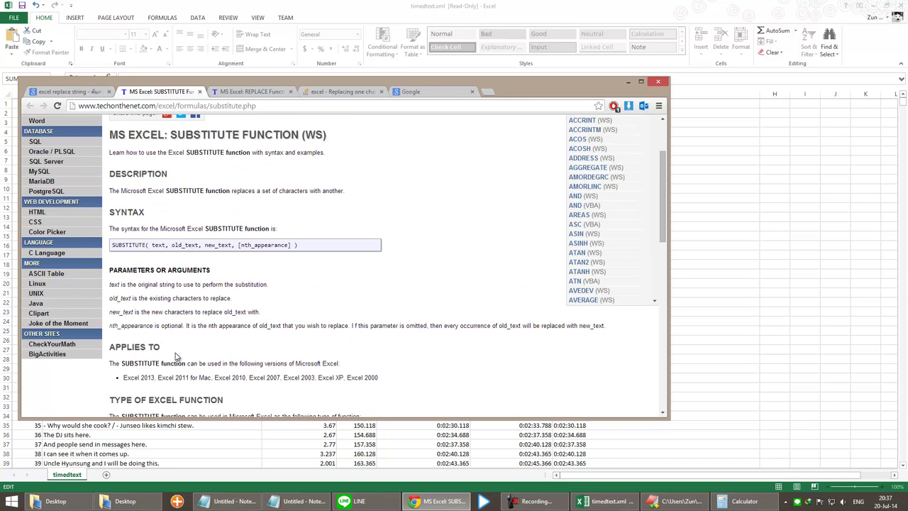
{"action": "scroll", "coordinate": [176, 357], "scroll_direction": "up", "scroll_amount": 2}
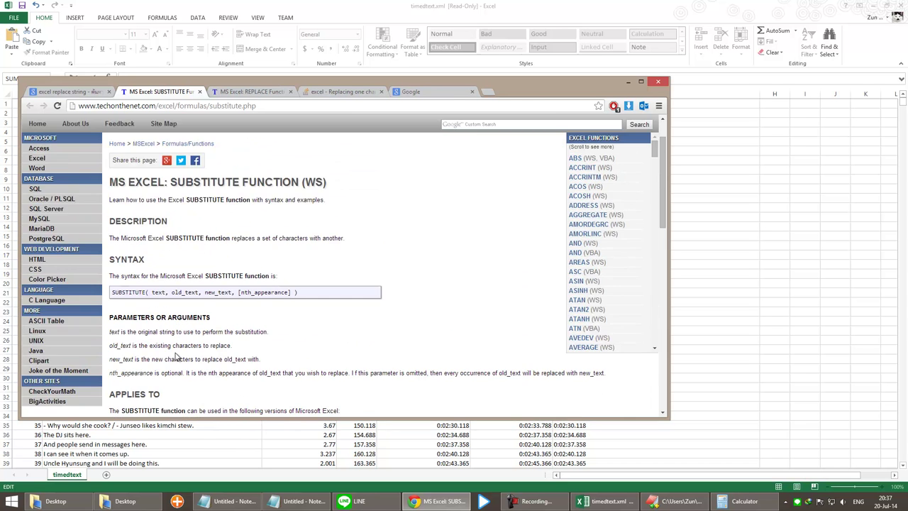
{"action": "double_click", "coordinate": [132, 293]}
{"action": "left_click", "coordinate": [249, 92]}
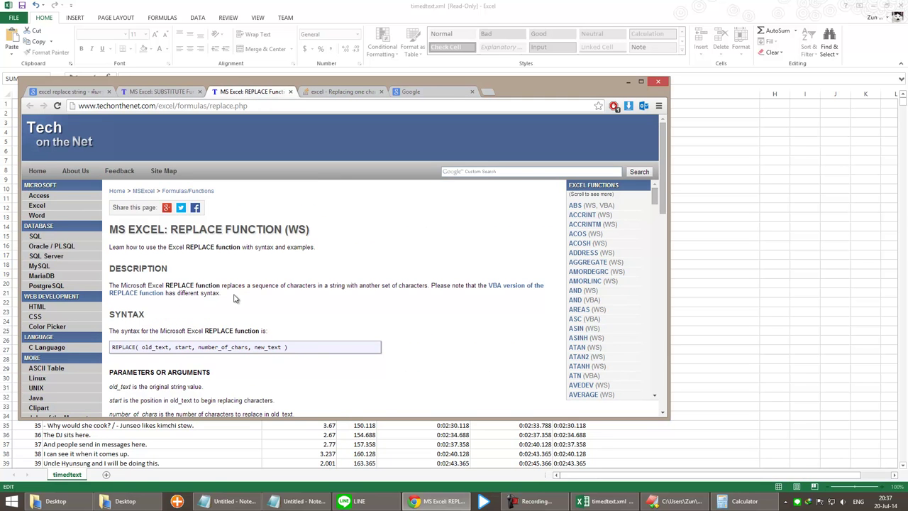
{"action": "scroll", "coordinate": [234, 299], "scroll_direction": "down", "scroll_amount": 5}
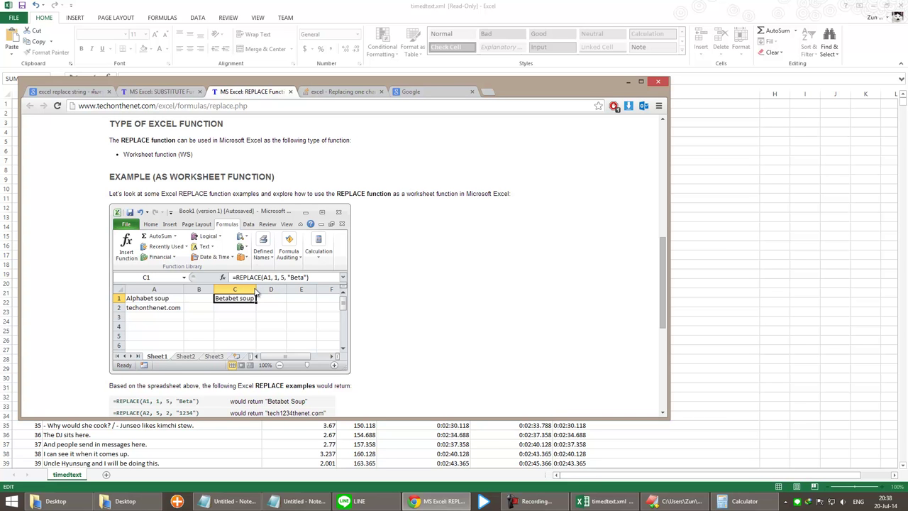
Step: Switch back to Excel and discard the unfinished REPLACE edit in cell G1
{"action": "left_click", "coordinate": [281, 4]}
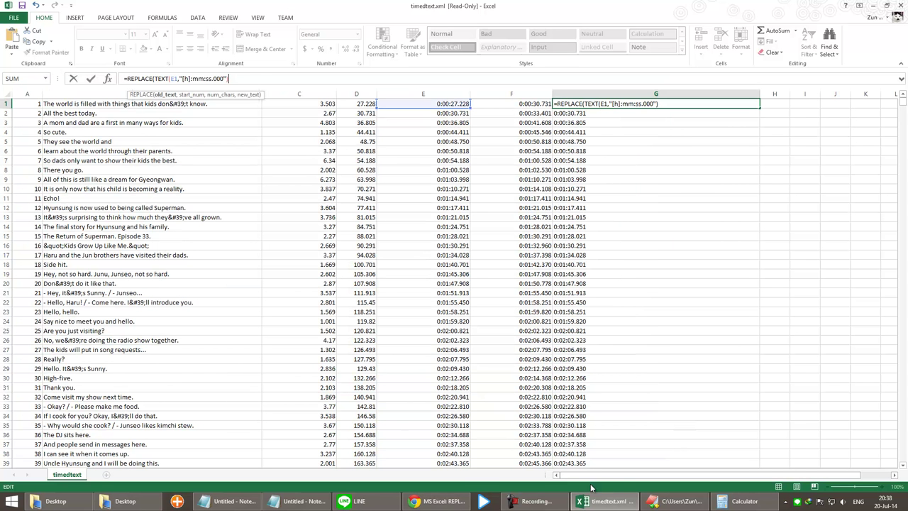
{"action": "left_click", "coordinate": [608, 119]}
{"action": "key", "text": "Return"}
{"action": "key", "text": "Escape"}
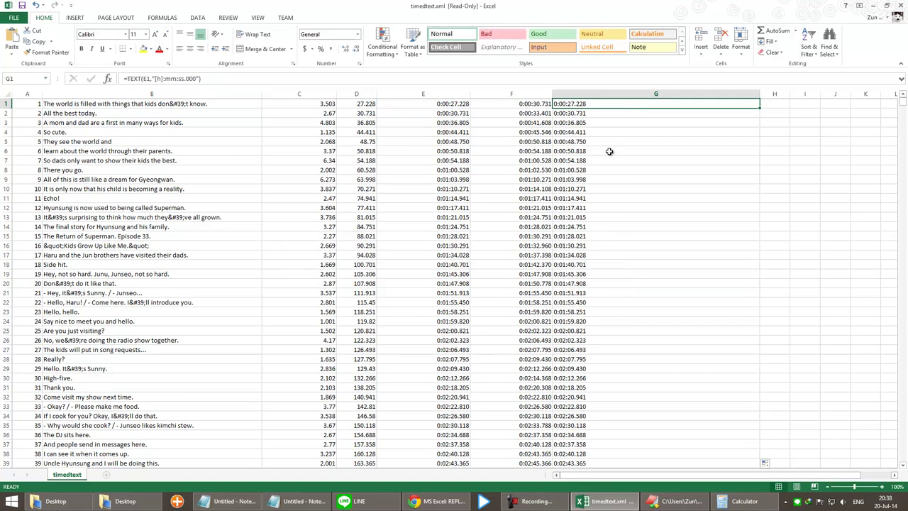
Step: Convert the TEXT formulas in column G to static values by pasting the copied column over itself as values
{"action": "left_click", "coordinate": [604, 95]}
{"action": "key", "text": "ctrl+c"}
{"action": "right_click", "coordinate": [598, 111]}
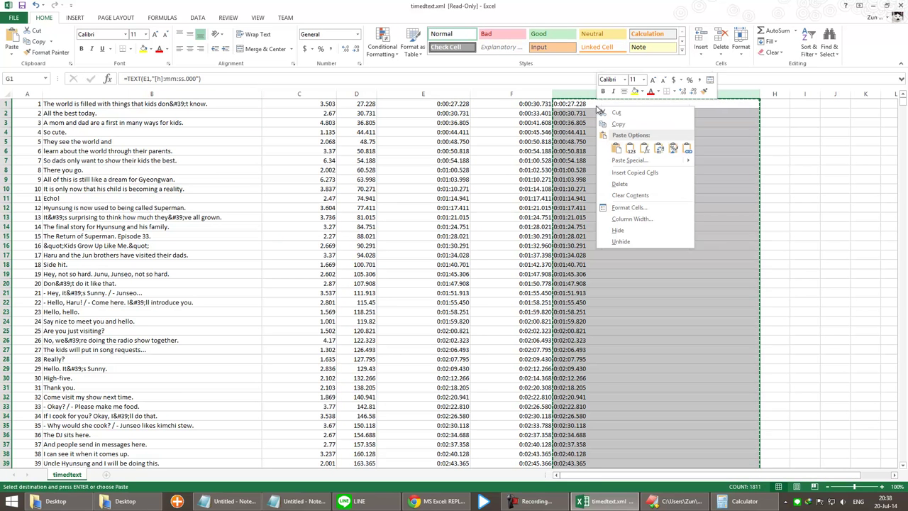
{"action": "left_click", "coordinate": [630, 149]}
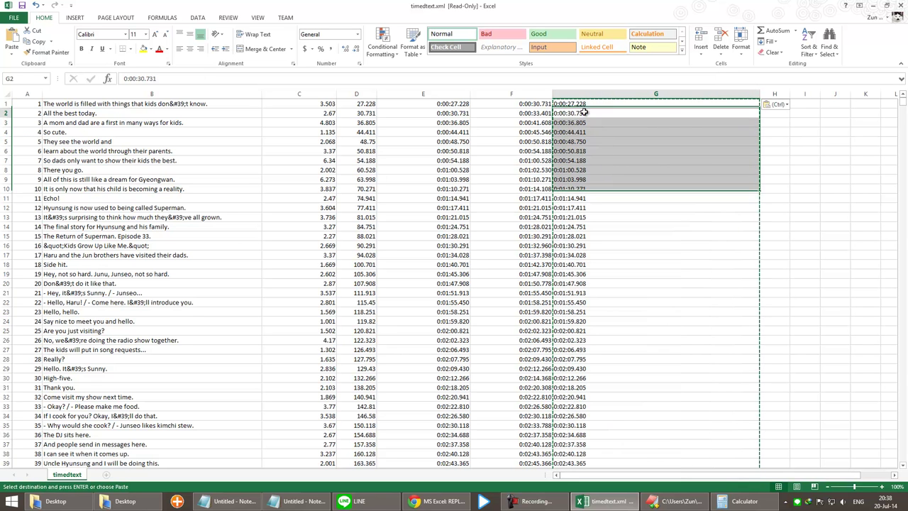
Step: Select column G's timestamps and set Find and Replace to search by columns within the sheet
{"action": "left_click", "coordinate": [583, 104]}
{"action": "key", "text": "ctrl+shift+Down"}
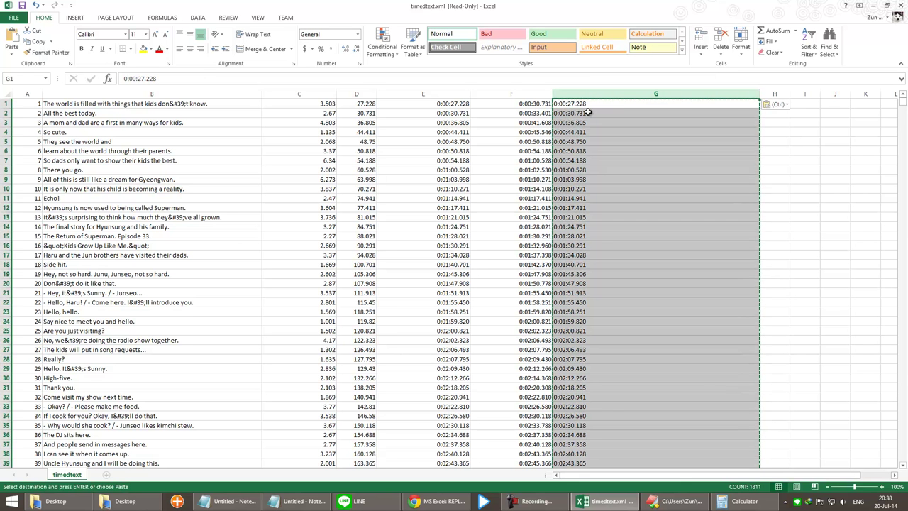
{"action": "right_click", "coordinate": [589, 115]}
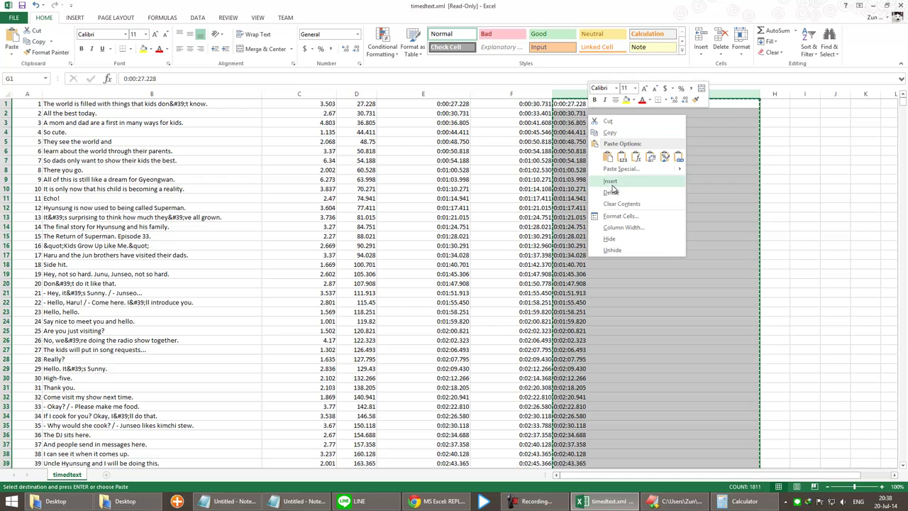
{"action": "left_click", "coordinate": [575, 92]}
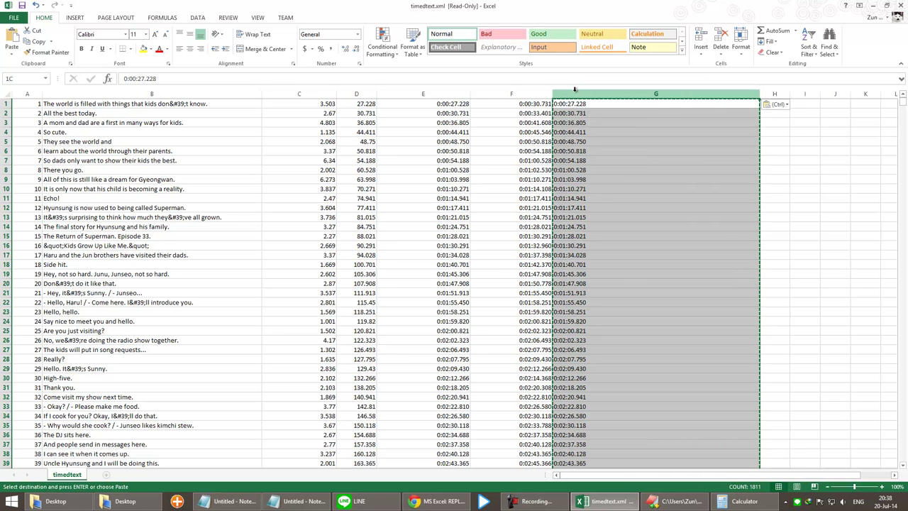
{"action": "key", "text": "ctrl+h"}
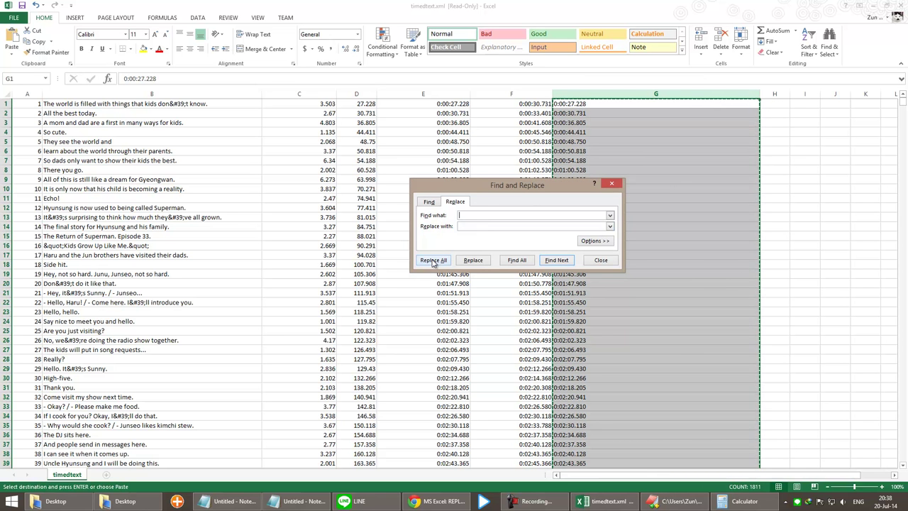
{"action": "left_click", "coordinate": [595, 241]}
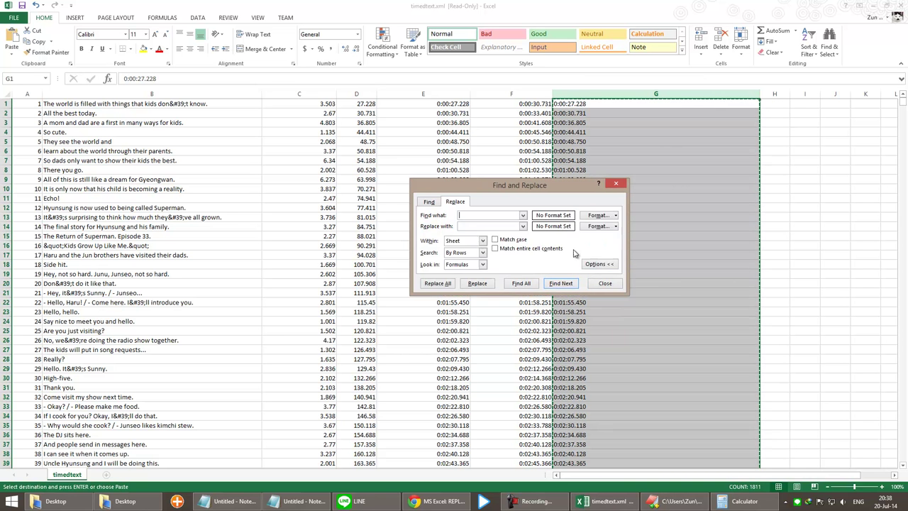
{"action": "left_click", "coordinate": [482, 241]}
{"action": "left_click", "coordinate": [479, 249]}
{"action": "left_click", "coordinate": [483, 253]}
{"action": "left_click", "coordinate": [474, 269]}
Step: Try replacing all occurrences of "." with "," through Find and Replace, and undo the replacement
{"action": "left_click", "coordinate": [486, 215]}
{"action": "type", "text": "."}
{"action": "key", "text": "Tab"}
{"action": "type", "text": ","}
{"action": "left_click", "coordinate": [520, 284]}
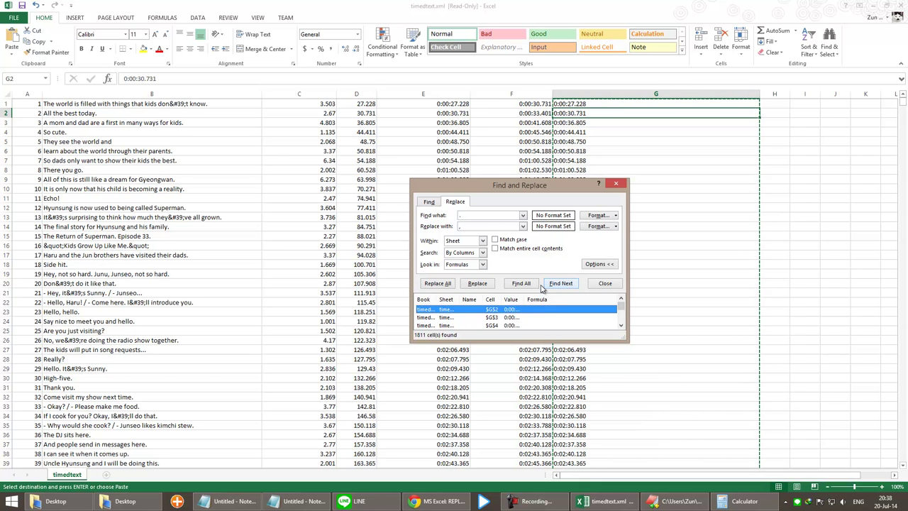
{"action": "left_click", "coordinate": [447, 286]}
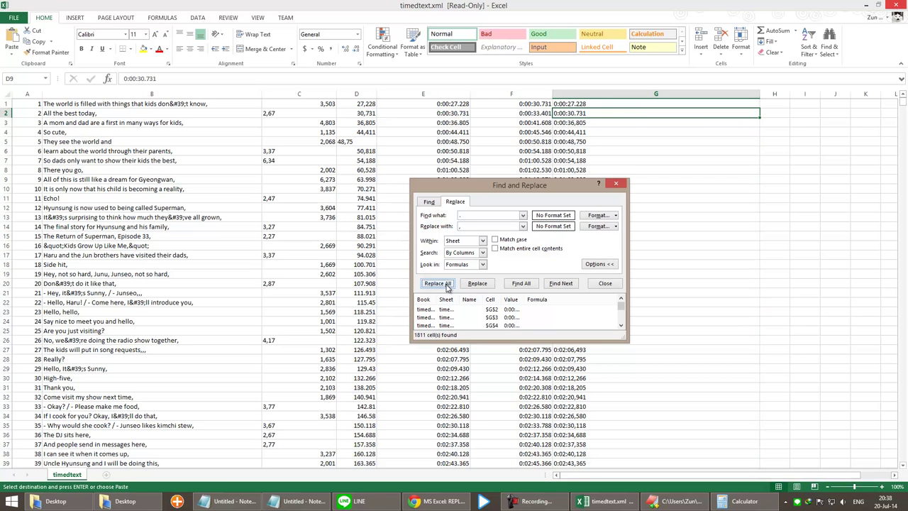
{"action": "left_click", "coordinate": [447, 286]}
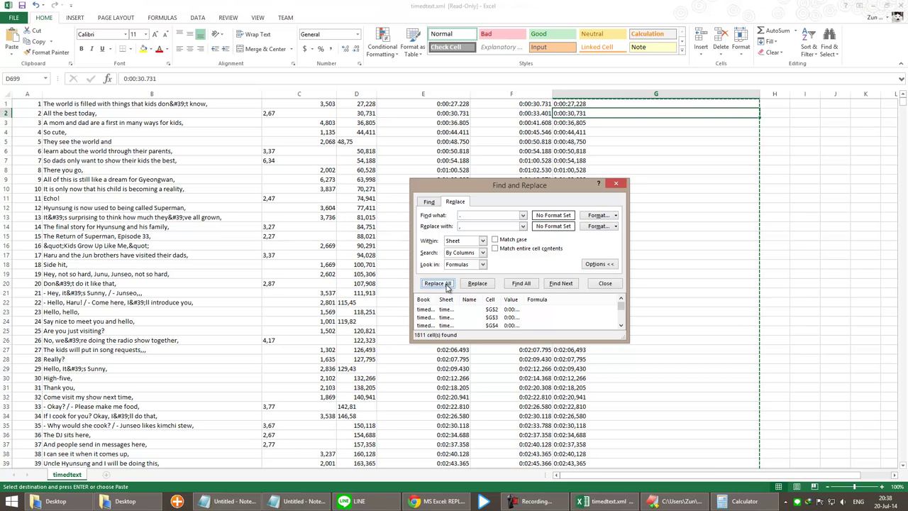
{"action": "left_click", "coordinate": [456, 276]}
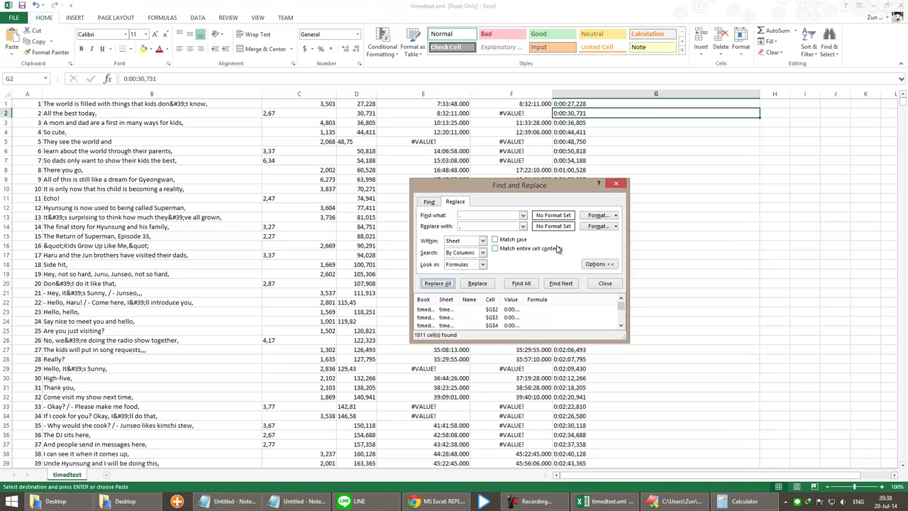
{"action": "left_click", "coordinate": [615, 184]}
{"action": "key", "text": "ctrl+z"}
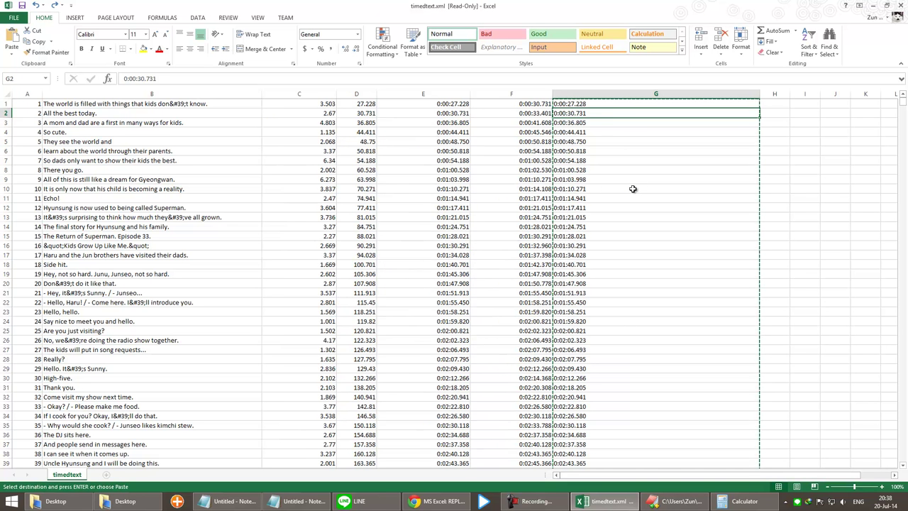
Step: With column G selected, examine the scope, search direction, look-in and format options in Find and Replace
{"action": "left_click", "coordinate": [607, 90]}
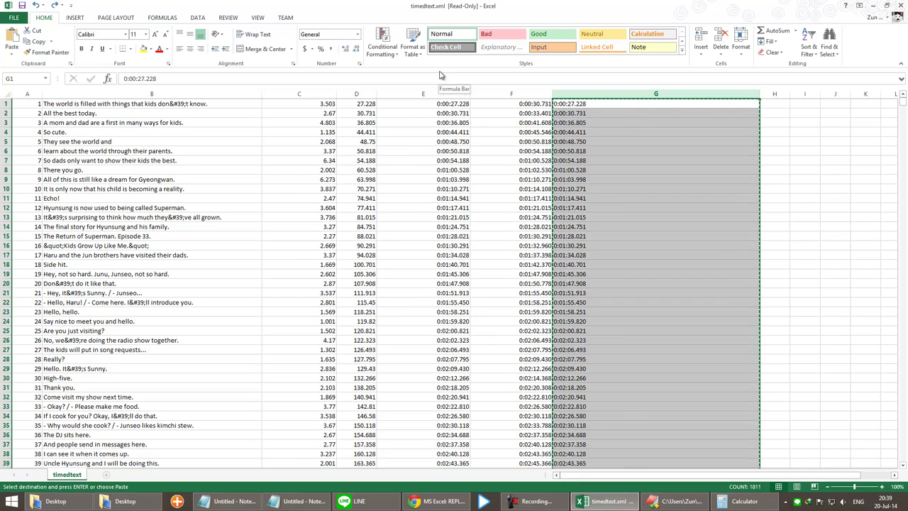
{"action": "key", "text": "ctrl+h"}
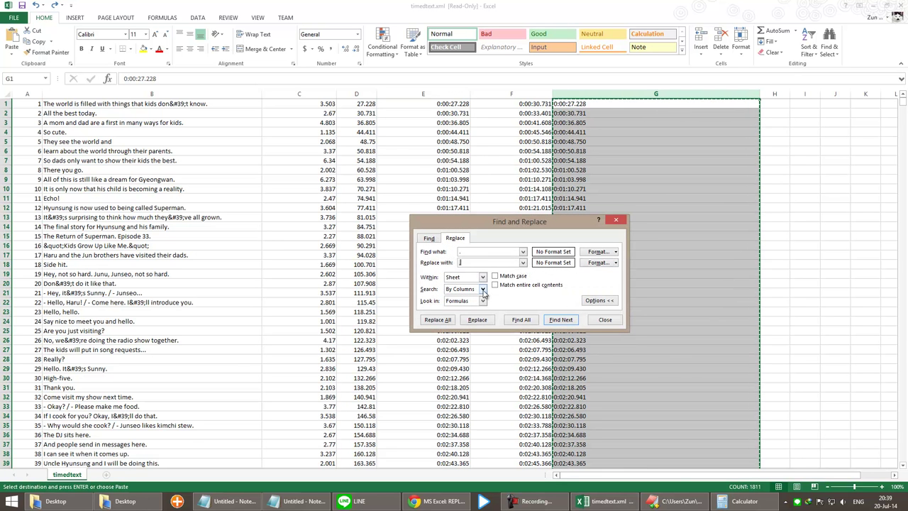
{"action": "left_click", "coordinate": [483, 299]}
{"action": "left_click", "coordinate": [483, 299]}
{"action": "left_click", "coordinate": [483, 289]}
{"action": "left_click", "coordinate": [483, 289]}
{"action": "left_click", "coordinate": [483, 278]}
{"action": "left_click", "coordinate": [483, 277]}
{"action": "left_click", "coordinate": [615, 252]}
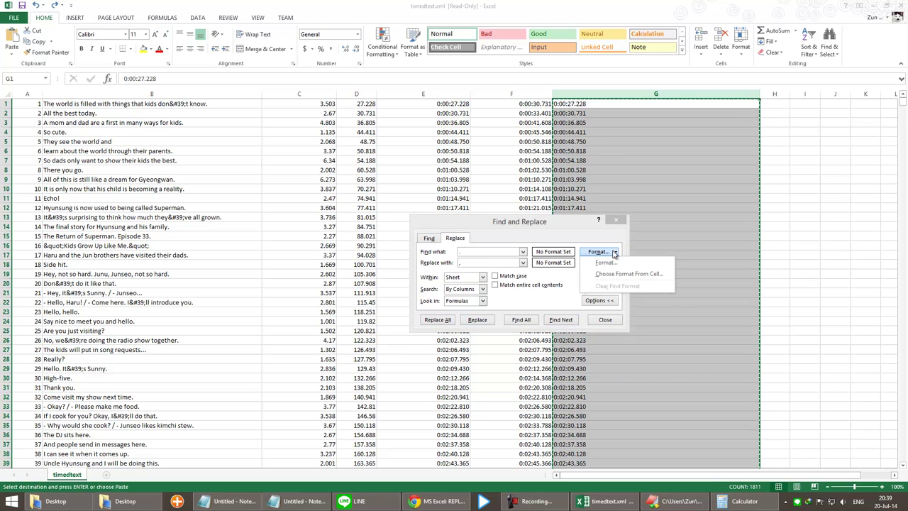
{"action": "left_click", "coordinate": [616, 263]}
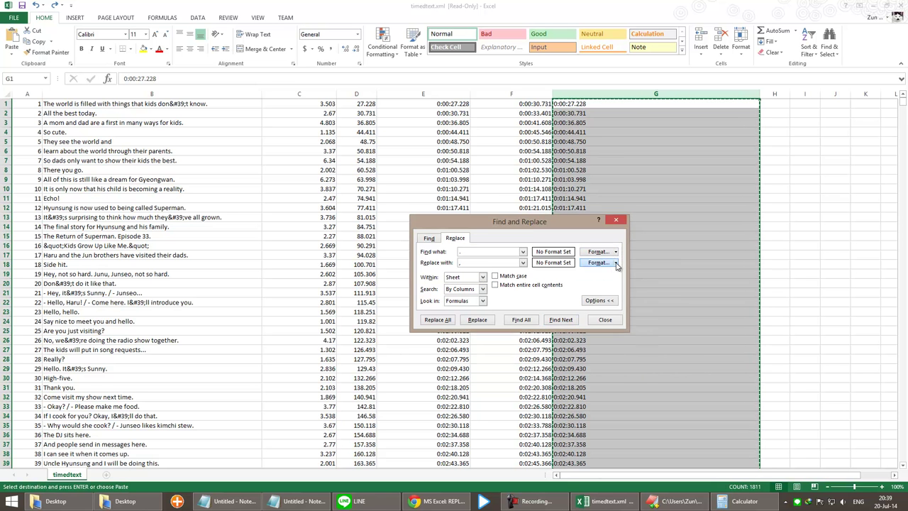
{"action": "left_click", "coordinate": [617, 264]}
{"action": "left_click", "coordinate": [616, 220]}
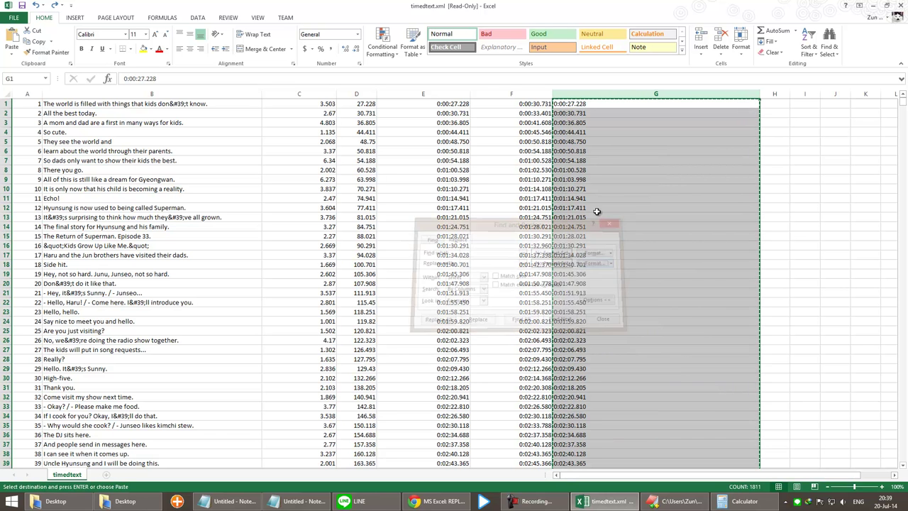
Step: Add a new worksheet and paste the copied column G timestamps into its column A
{"action": "key", "text": "super"}
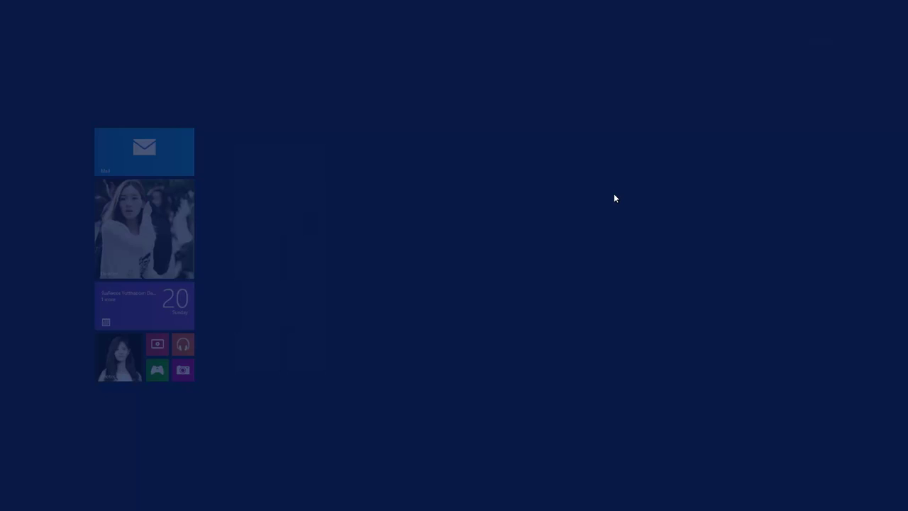
{"action": "key", "text": "super"}
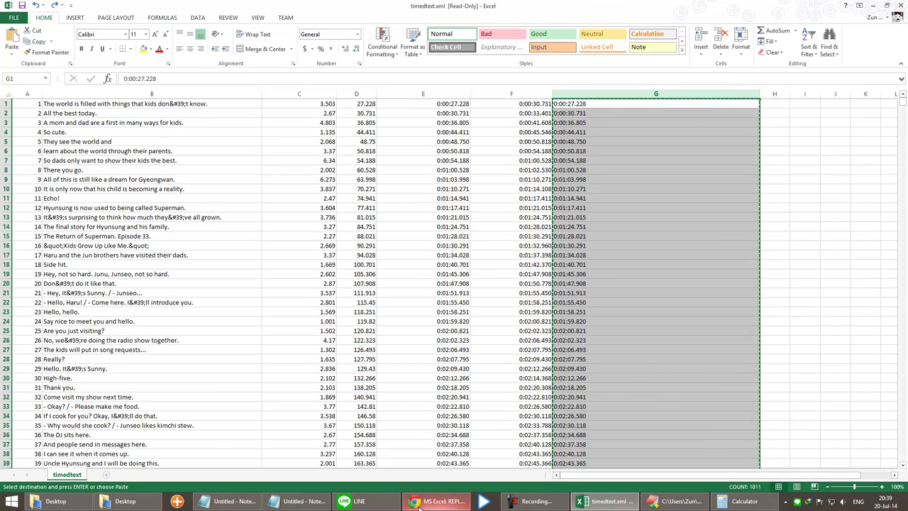
{"action": "left_click", "coordinate": [107, 475]}
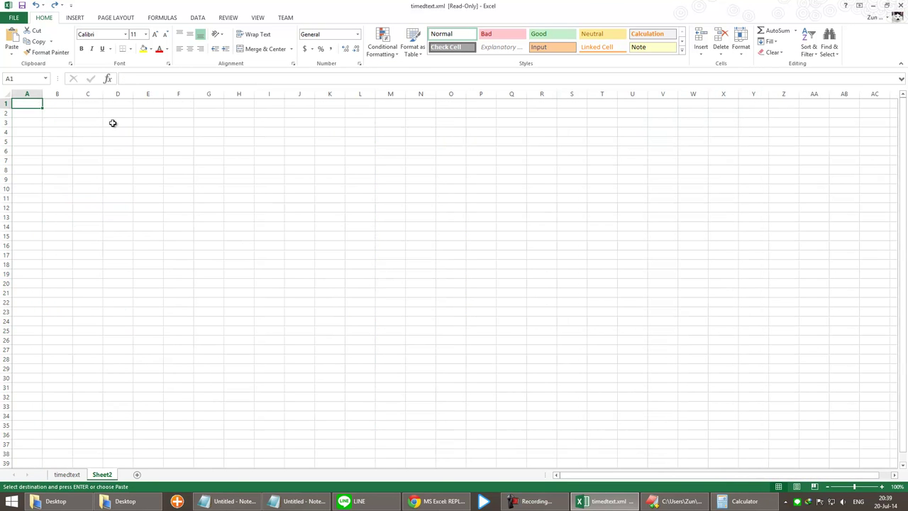
{"action": "key", "text": "ctrl+v"}
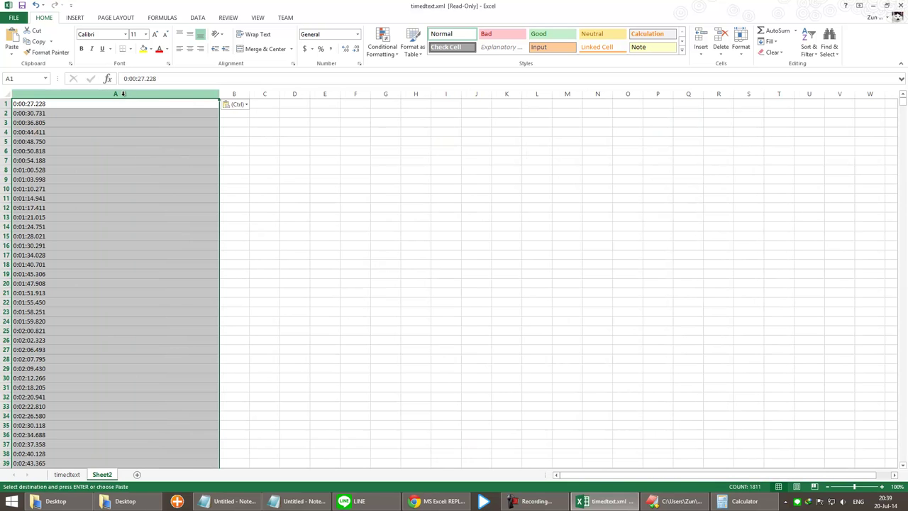
Step: Replace every "." with "," in the timestamps on Sheet2 using Find and Replace
{"action": "left_click", "coordinate": [130, 169]}
{"action": "key", "text": "ctrl+h"}
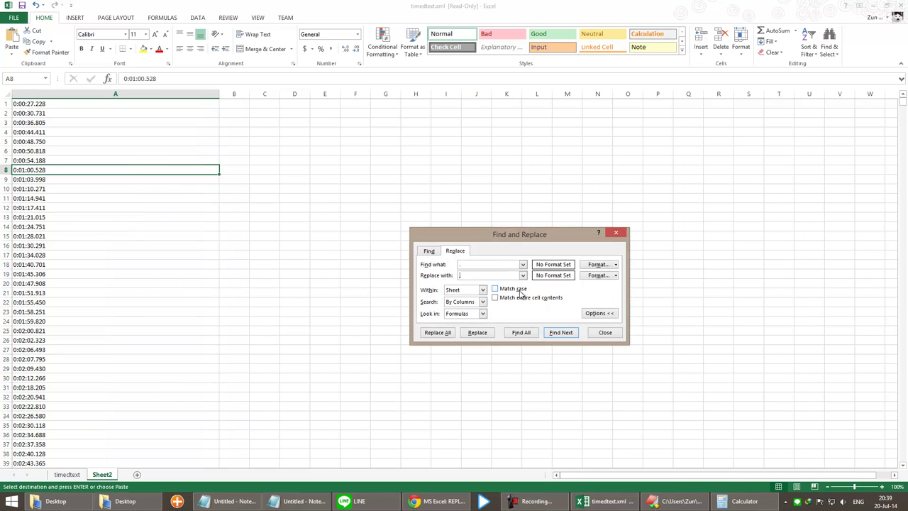
{"action": "left_click", "coordinate": [440, 333]}
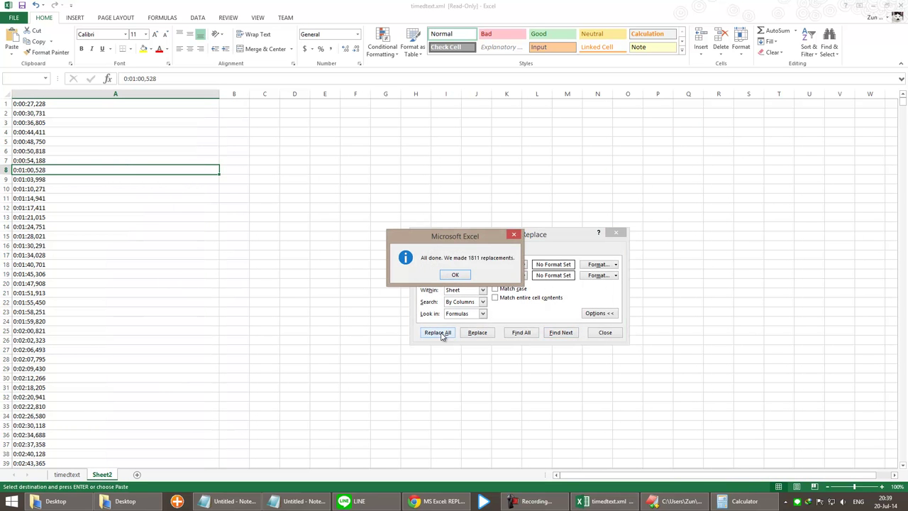
{"action": "left_click", "coordinate": [455, 275]}
{"action": "left_click", "coordinate": [615, 232]}
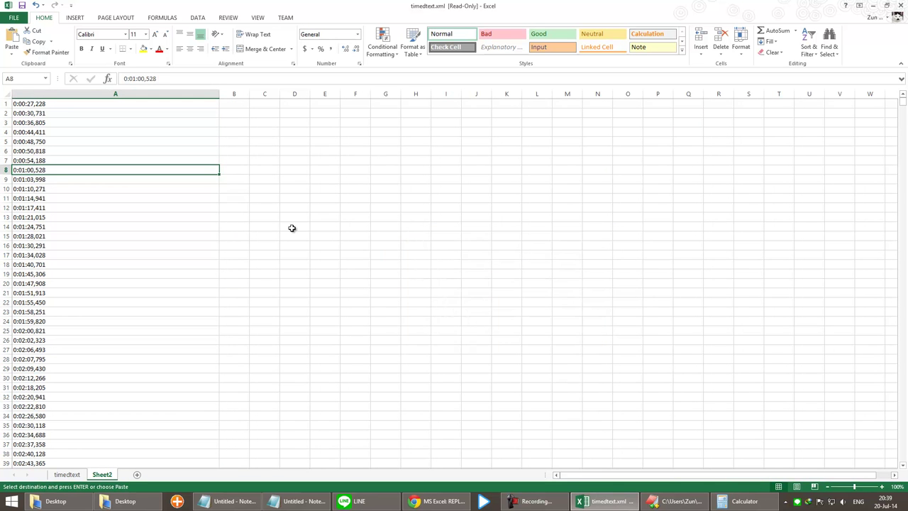
Step: Copy the comma-separated timestamps from Sheet2's column A over column G on the timedtext sheet
{"action": "left_click", "coordinate": [66, 95]}
{"action": "key", "text": "ctrl+c"}
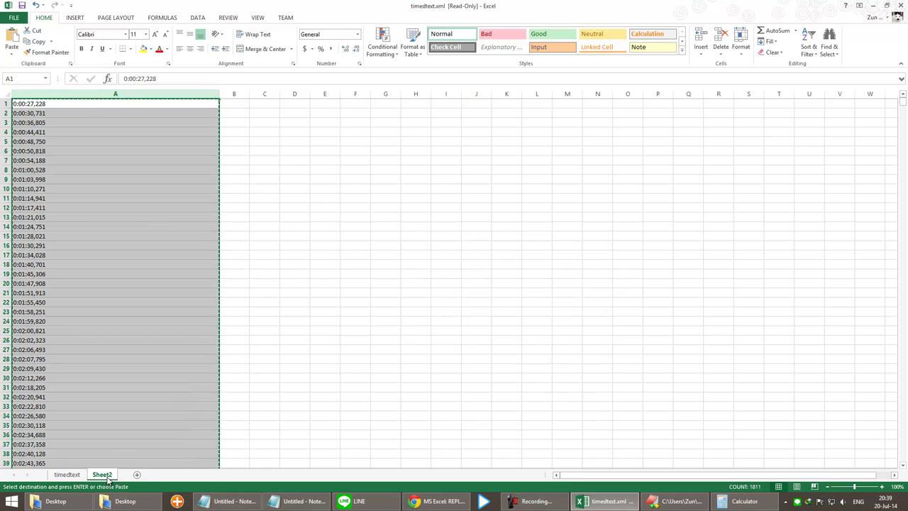
{"action": "left_click", "coordinate": [67, 474]}
{"action": "key", "text": "ctrl+v"}
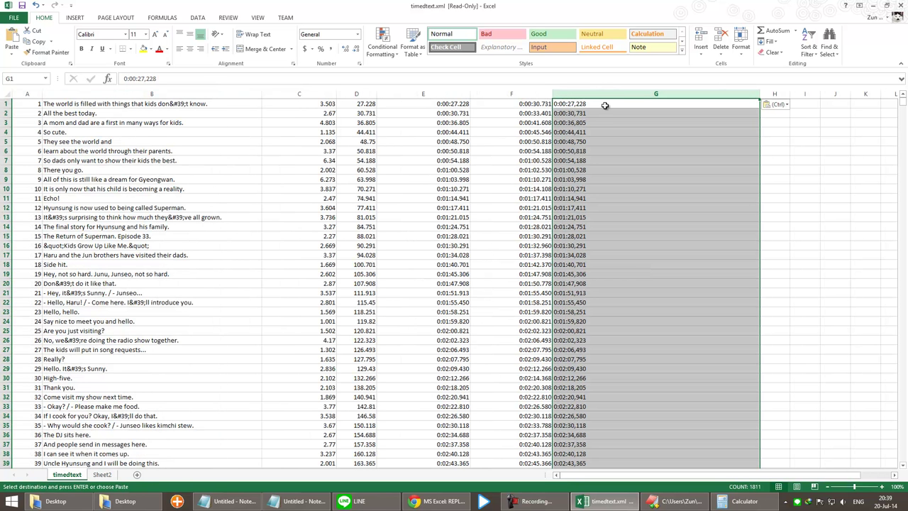
Step: Copy the end timestamps in column F and clear column A on Sheet2
{"action": "left_click", "coordinate": [518, 94]}
{"action": "key", "text": "ctrl+c"}
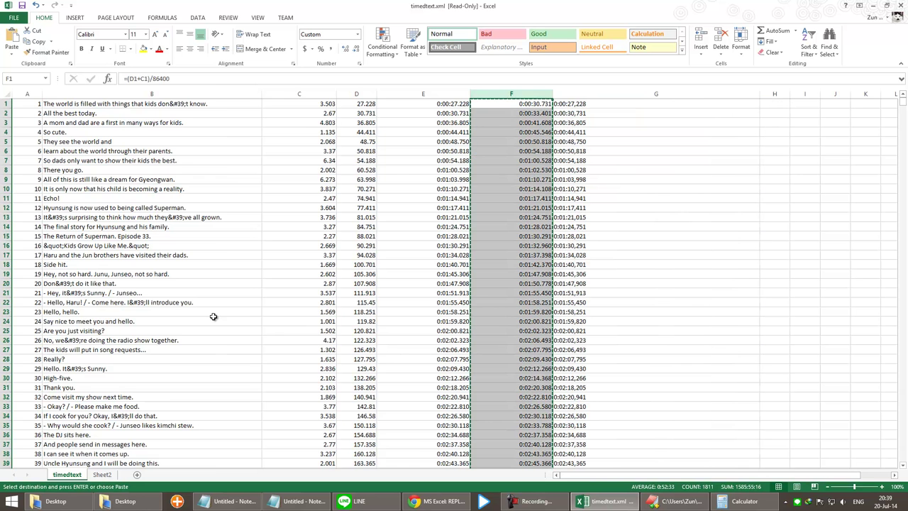
{"action": "left_click", "coordinate": [102, 474]}
{"action": "left_click", "coordinate": [71, 94]}
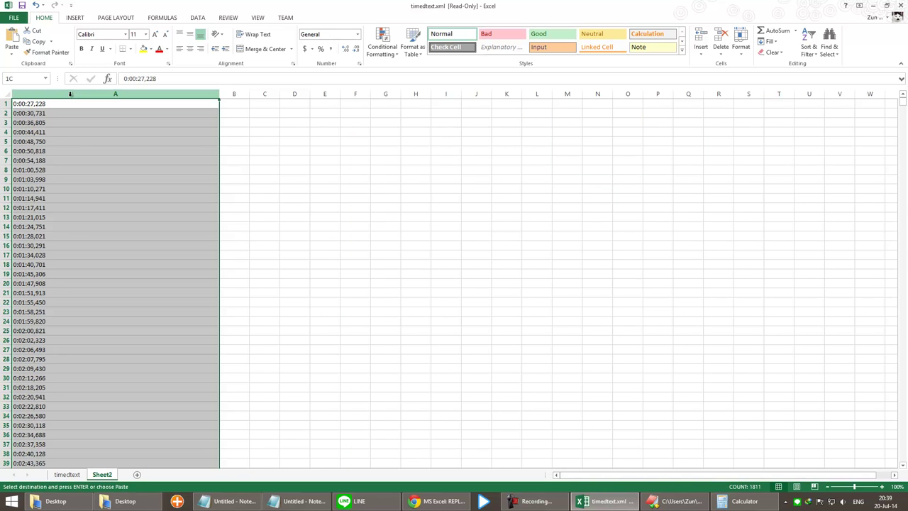
{"action": "key", "text": "ctrl+z"}
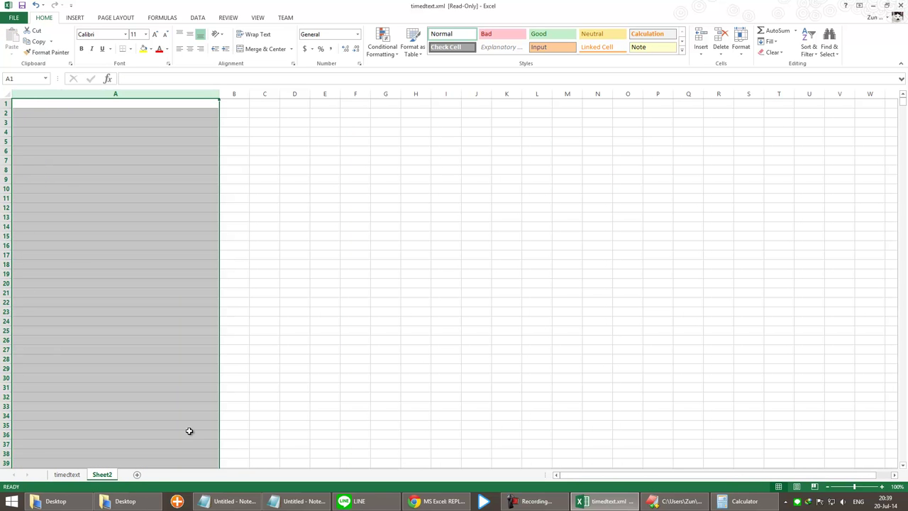
Step: Try pasting column F's end timestamps into Sheet2's column A, first normally and again as values, and clear the pasted data
{"action": "left_click", "coordinate": [67, 474]}
{"action": "right_click", "coordinate": [514, 137]}
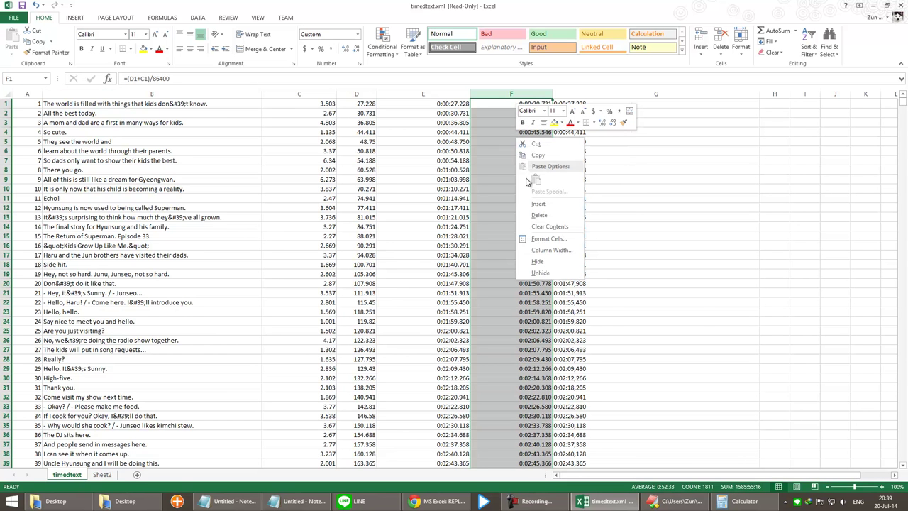
{"action": "left_click", "coordinate": [539, 157]}
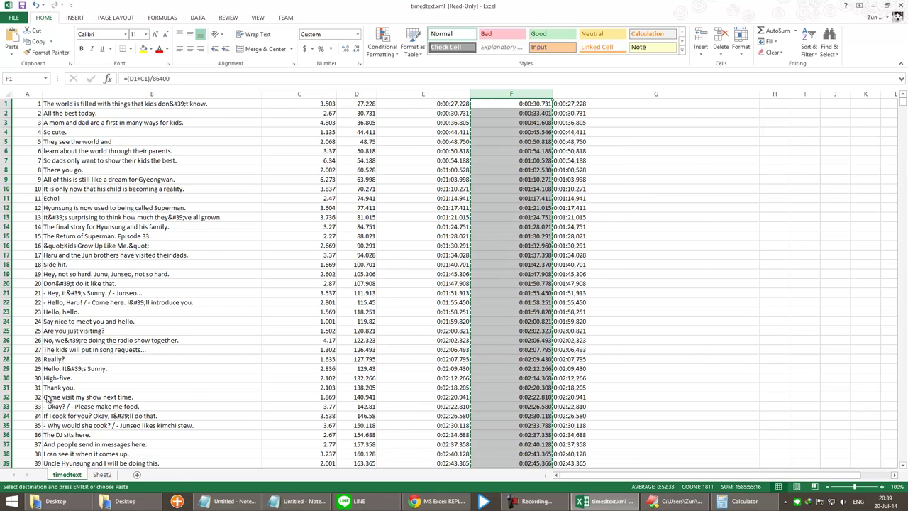
{"action": "left_click", "coordinate": [101, 474]}
{"action": "key", "text": "ctrl+v"}
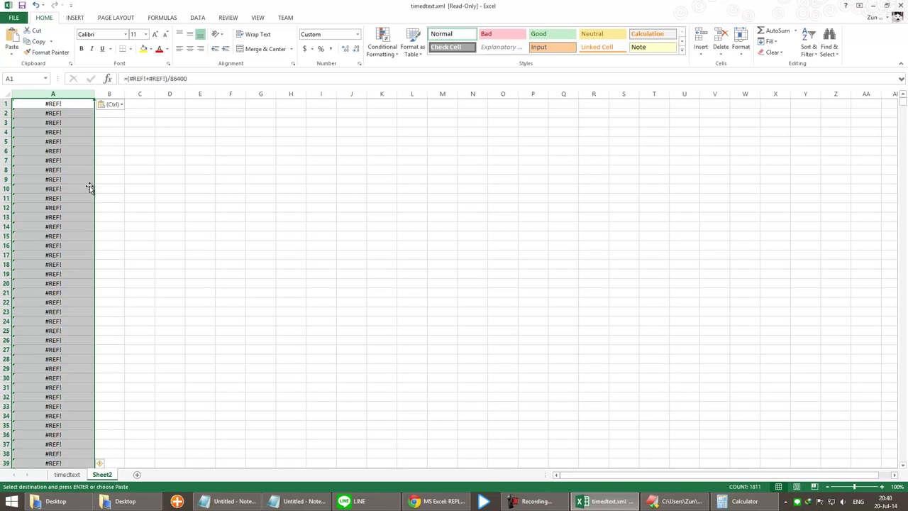
{"action": "right_click", "coordinate": [57, 117]}
{"action": "left_click", "coordinate": [90, 155]}
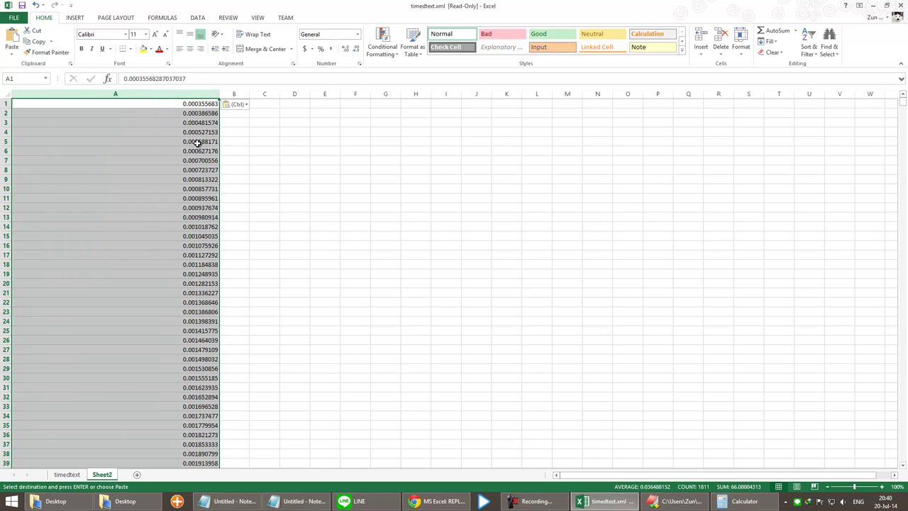
{"action": "key", "text": "Delete"}
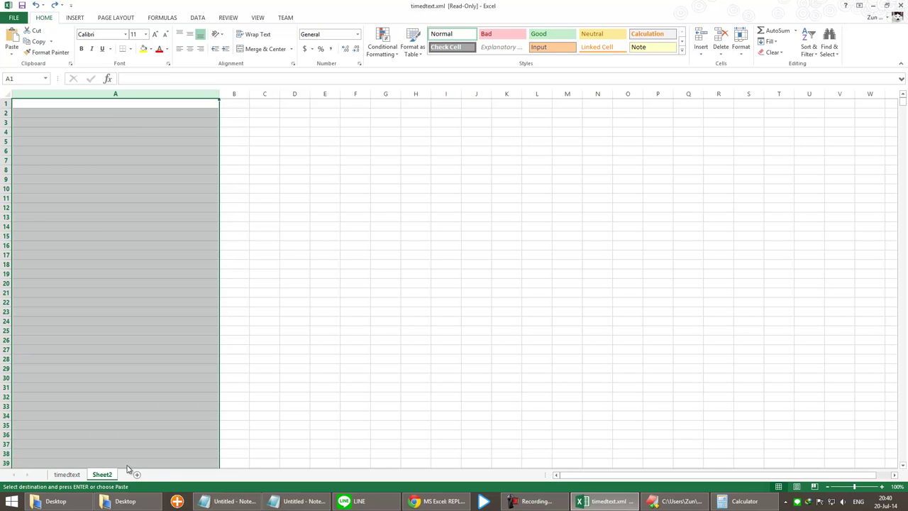
Step: Return to the timedtext sheet and narrow column G to fit its timestamps
{"action": "left_click", "coordinate": [66, 474]}
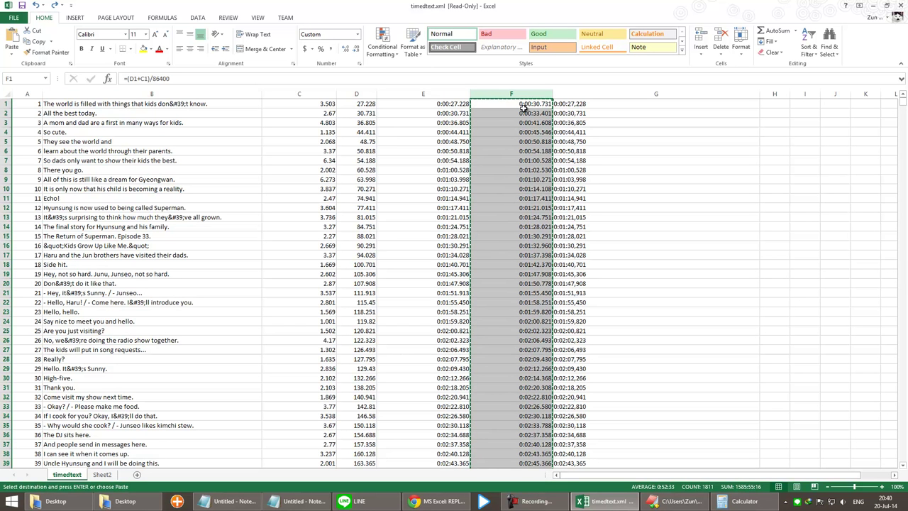
{"action": "left_click", "coordinate": [457, 107]}
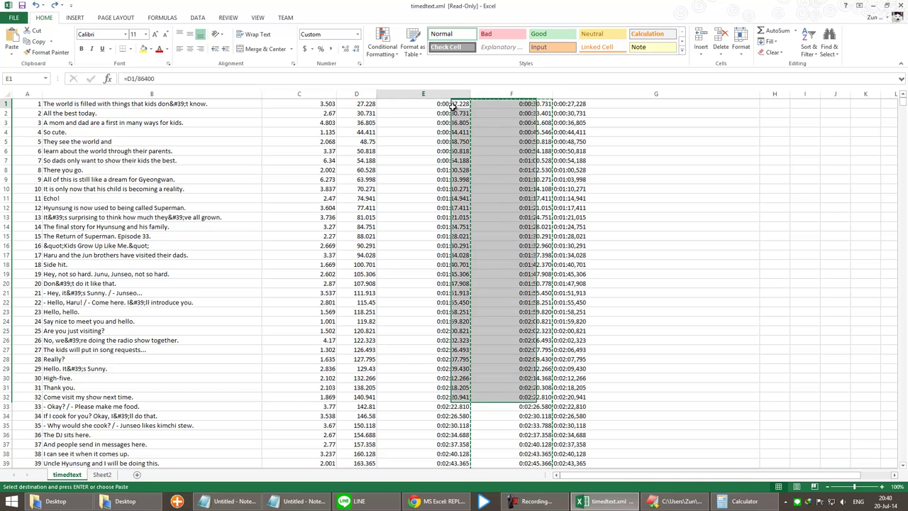
{"action": "left_click", "coordinate": [501, 104]}
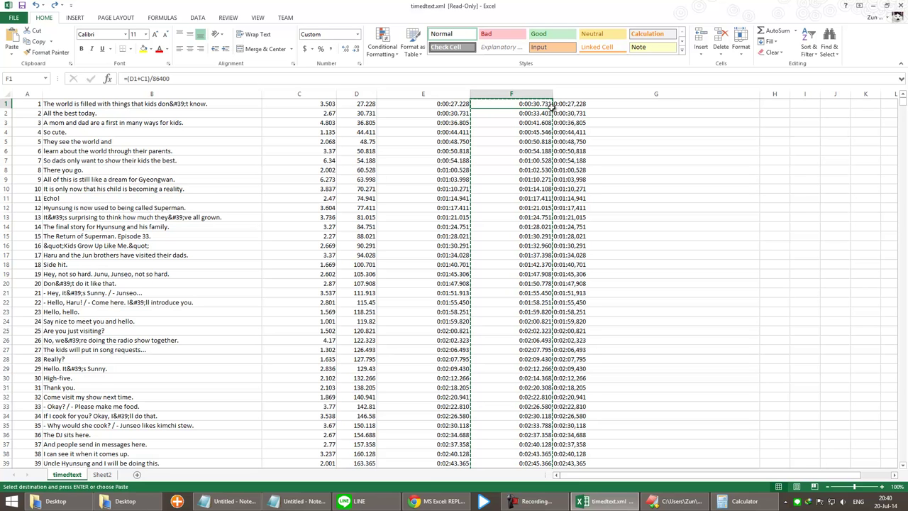
{"action": "left_click_drag", "start_coordinate": [762, 94], "coordinate": [615, 95]}
Step: Enter the formula =TEXT(F1,"") in cell H1, leaving the format text empty
{"action": "left_click", "coordinate": [629, 104]}
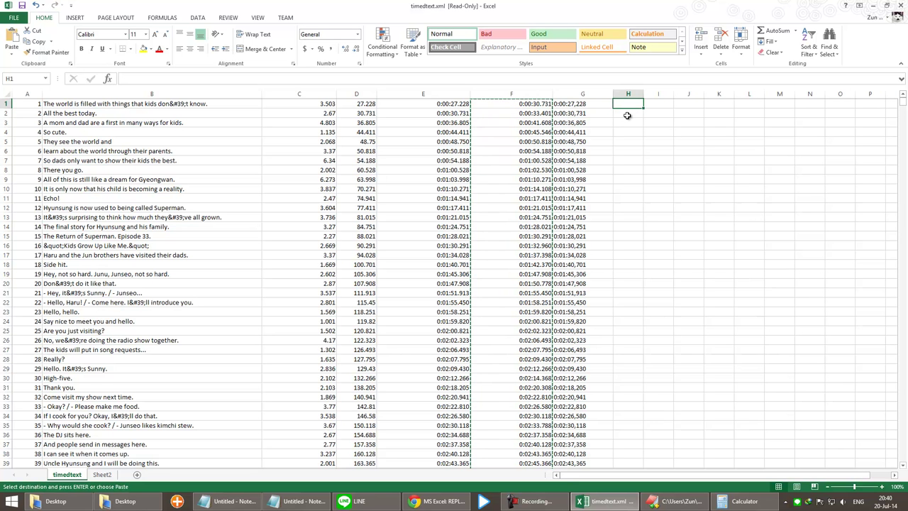
{"action": "type", "text": "=text("}
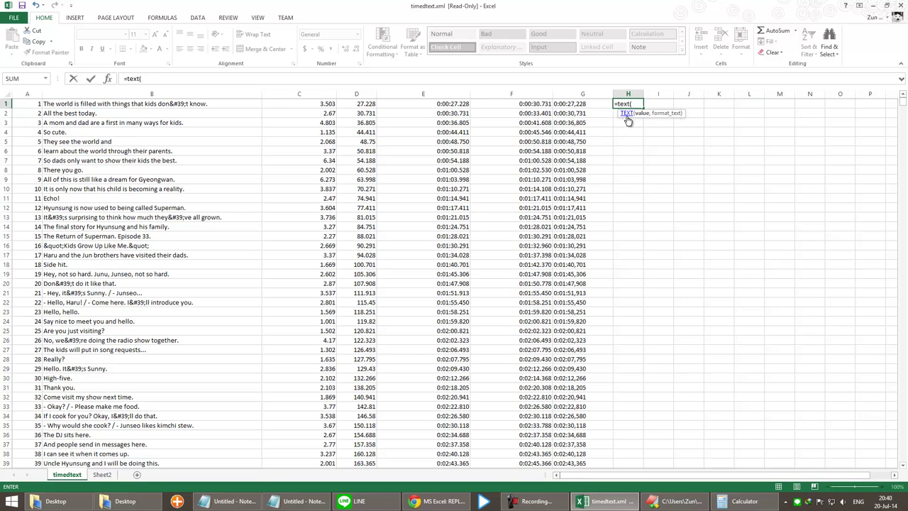
{"action": "type", "text": "F1,"}
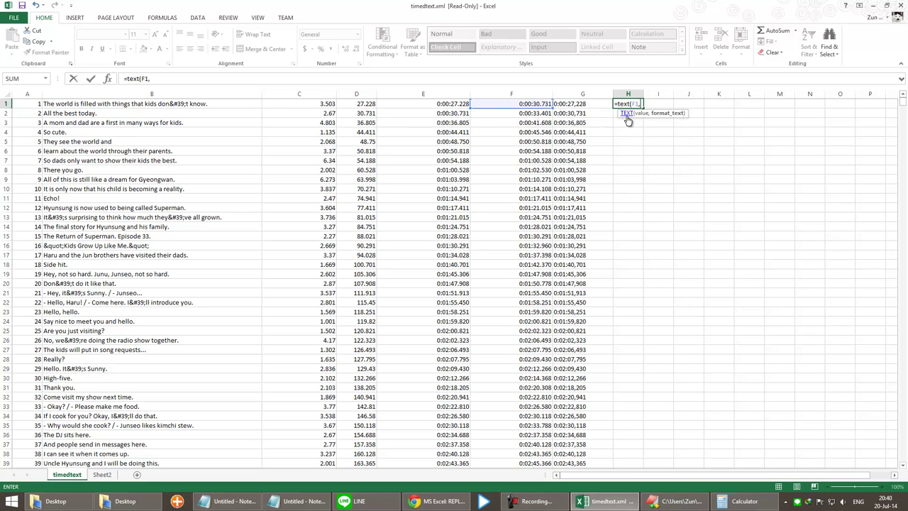
{"action": "type", "text": "\"\")"}
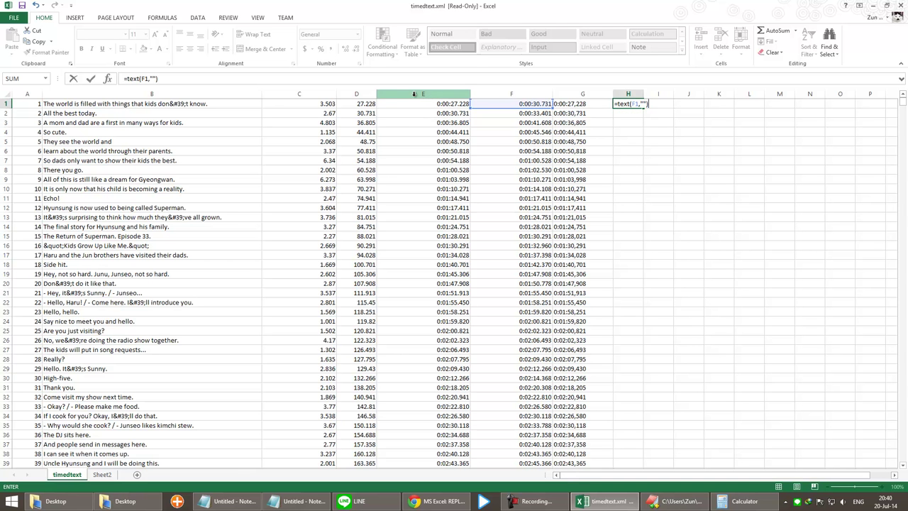
{"action": "left_click", "coordinate": [417, 99]}
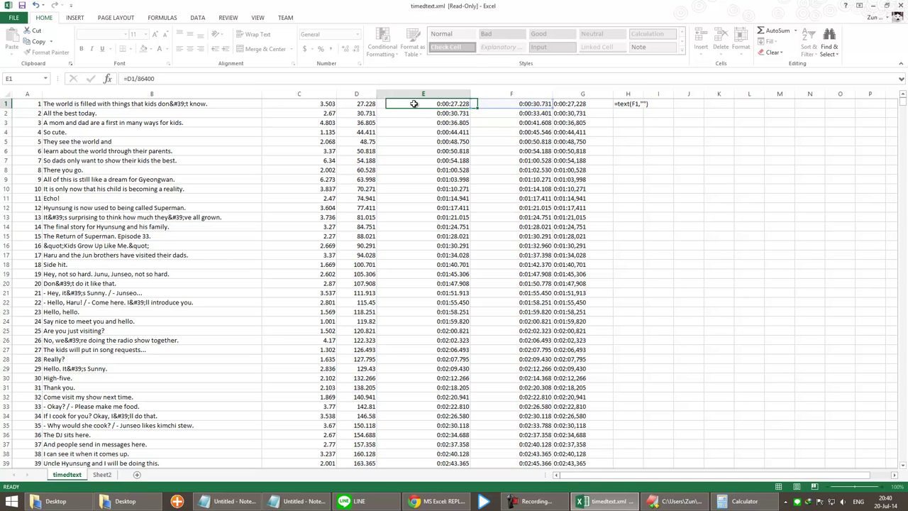
Step: Look up F1's custom number format code and complete H1's formula as =TEXT(F1,"[h]:mm:ss.000")
{"action": "left_click", "coordinate": [508, 105]}
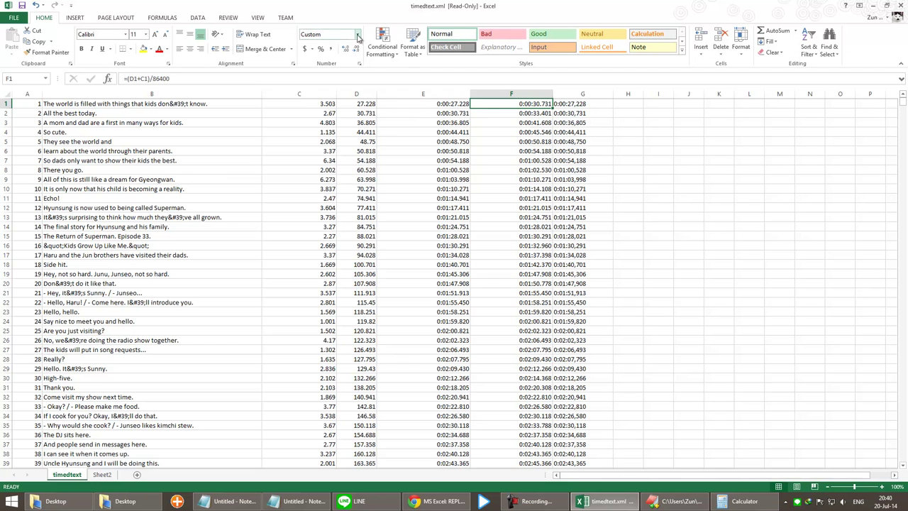
{"action": "left_click", "coordinate": [357, 34]}
{"action": "left_click", "coordinate": [344, 276]}
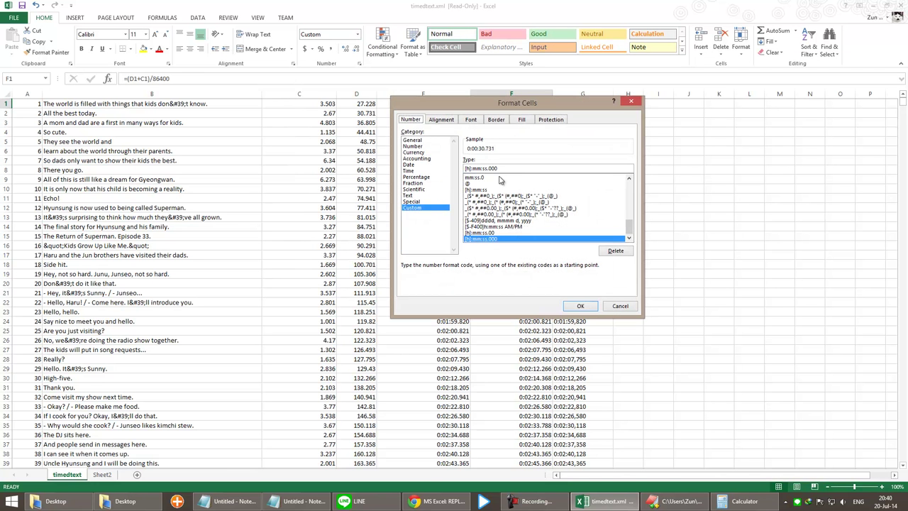
{"action": "left_click", "coordinate": [616, 307]}
{"action": "left_click", "coordinate": [628, 104]}
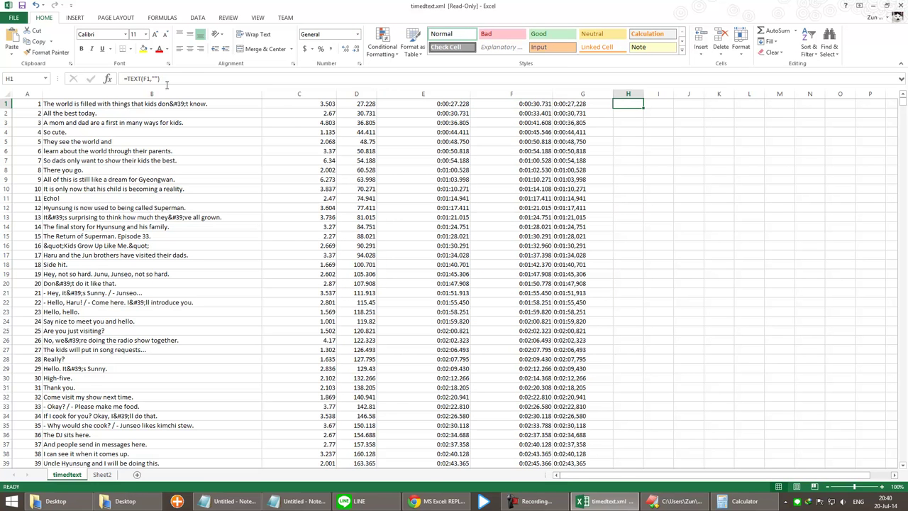
{"action": "left_click", "coordinate": [159, 78]}
{"action": "type", "text": "[h]:mm:ss.000"}
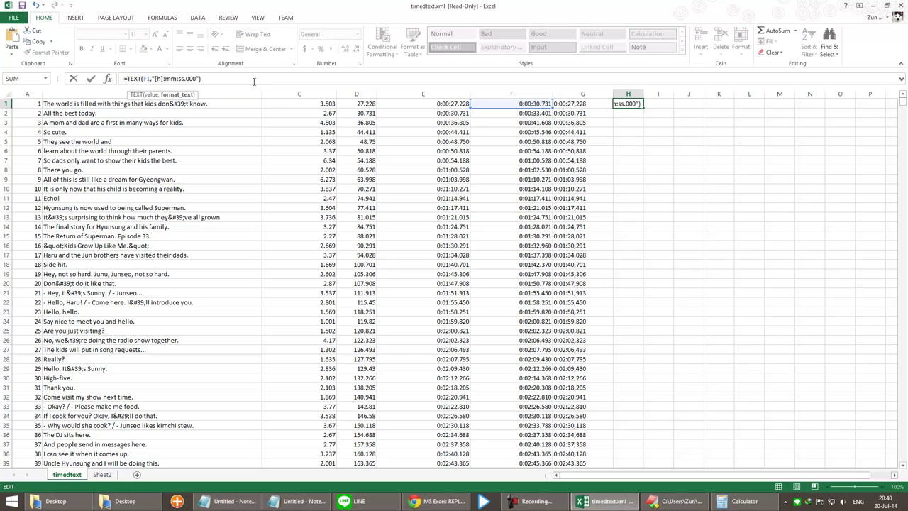
{"action": "key", "text": "Return"}
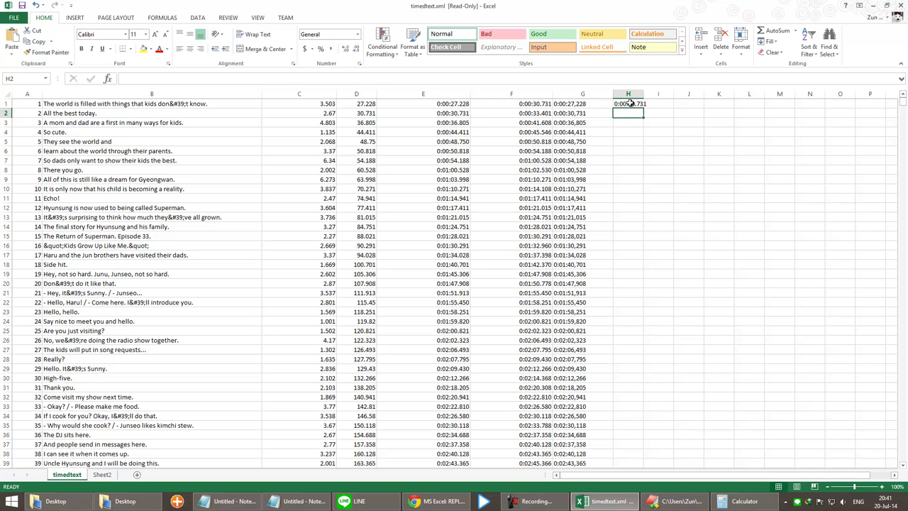
Step: Widen column H and fill H1's TEXT formula down for all the captions
{"action": "left_click_drag", "start_coordinate": [644, 94], "coordinate": [669, 97]}
{"action": "left_click", "coordinate": [666, 103]}
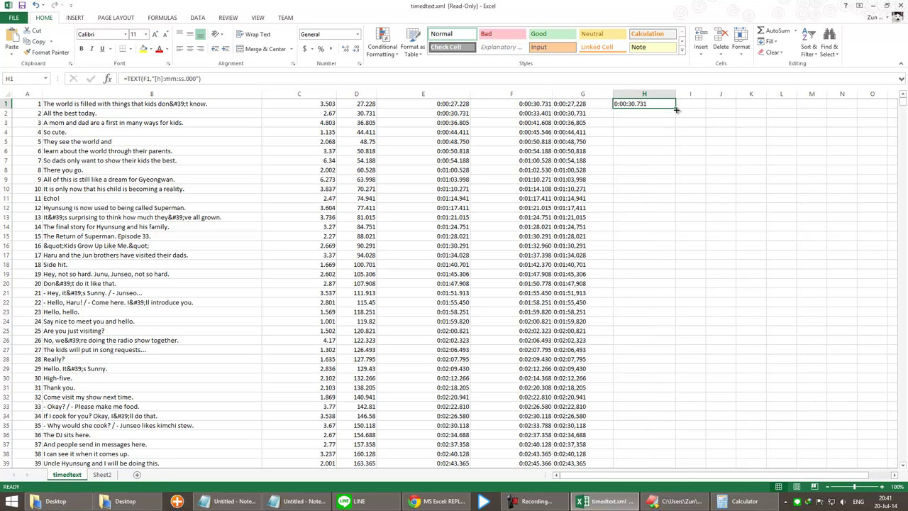
{"action": "double_click", "coordinate": [676, 107]}
Step: Copy column H's end timestamps and paste them as values into column A of Sheet2
{"action": "key", "text": "ctrl+c"}
{"action": "left_click", "coordinate": [102, 473]}
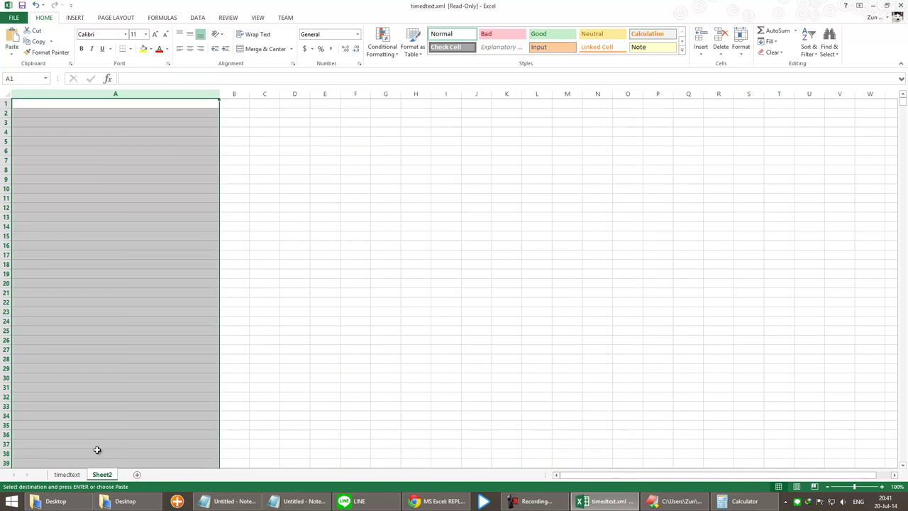
{"action": "key", "text": "ctrl+v"}
{"action": "right_click", "coordinate": [98, 127]}
{"action": "left_click", "coordinate": [123, 171]}
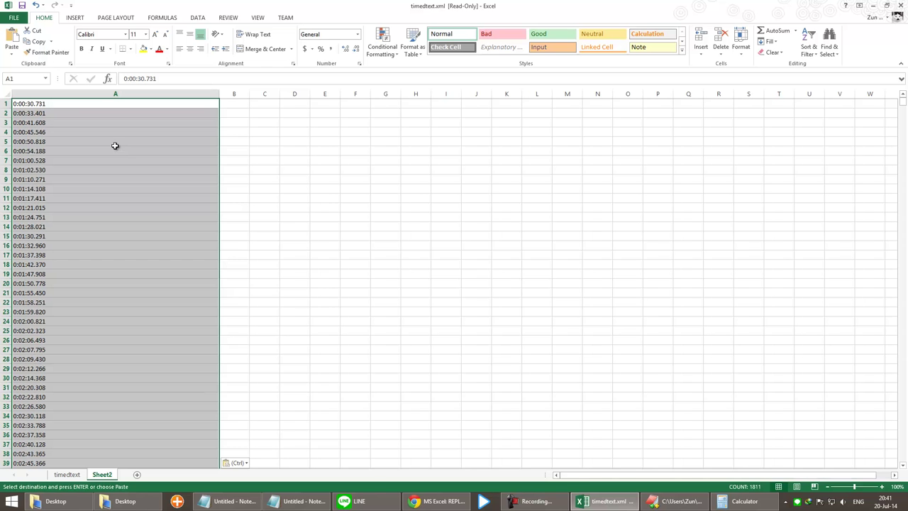
Step: Replace all "." with "," in Sheet2's pasted end timestamps
{"action": "key", "text": "ctrl+h"}
{"action": "left_click", "coordinate": [438, 345]}
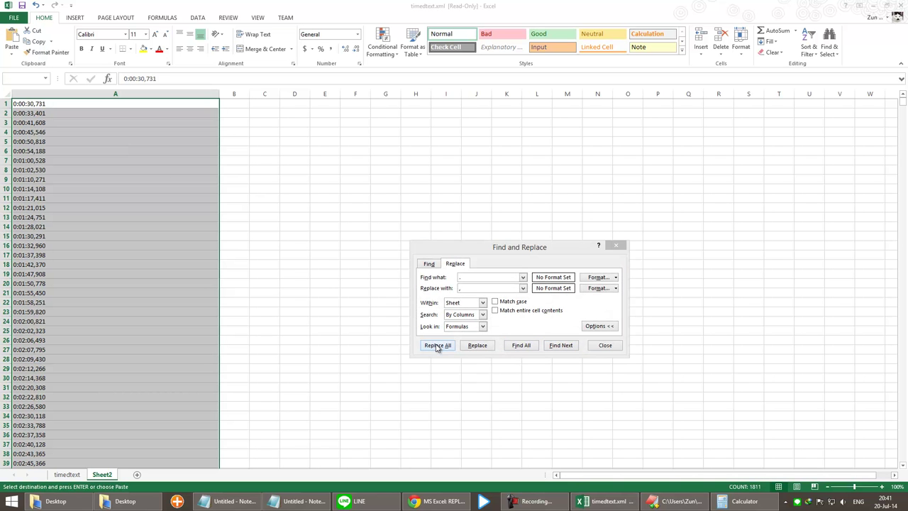
{"action": "left_click", "coordinate": [449, 276]}
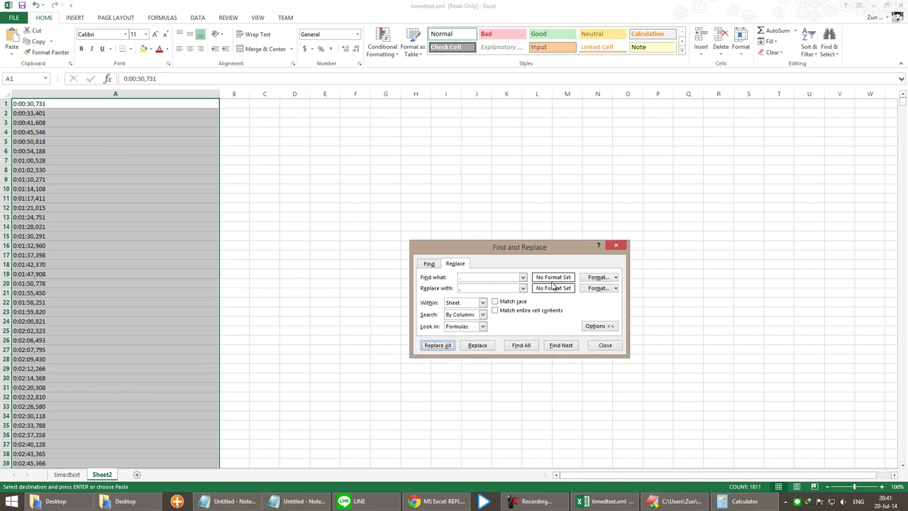
{"action": "left_click", "coordinate": [616, 246]}
Step: On the timedtext sheet, paste the copied column H timestamps over their TEXT formulas as plain values
{"action": "key", "text": "ctrl+Page_Up"}
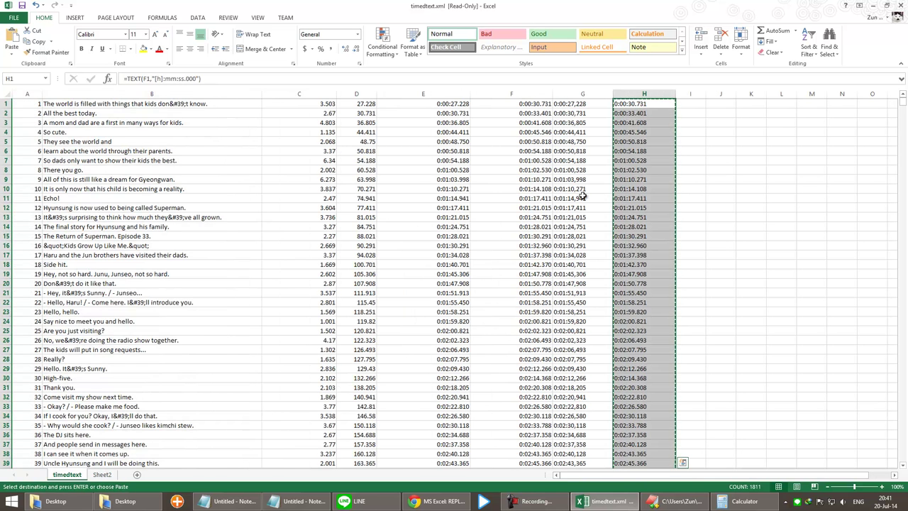
{"action": "key", "text": "ctrl+v"}
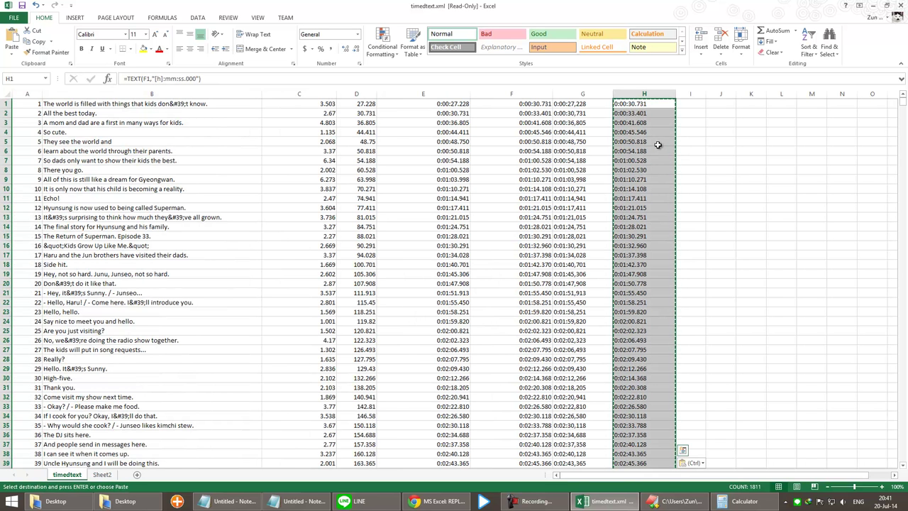
{"action": "right_click", "coordinate": [653, 144]}
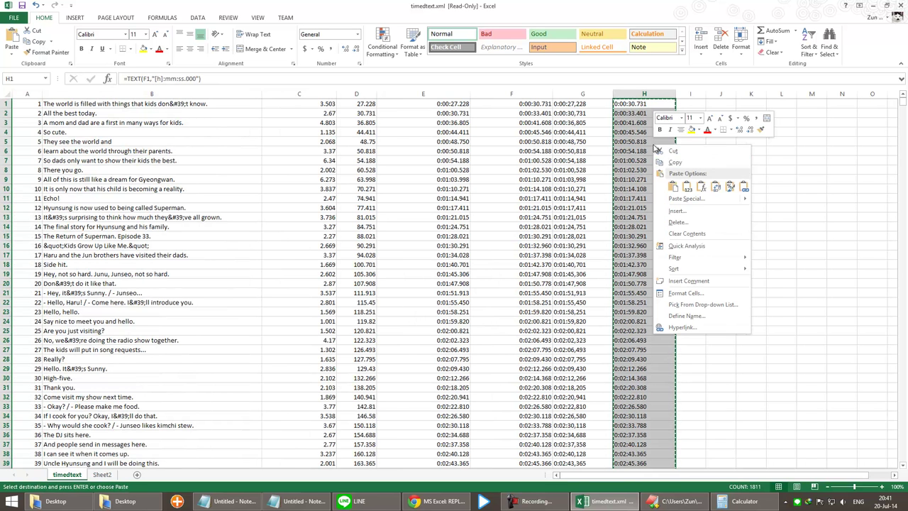
{"action": "left_click", "coordinate": [687, 187]}
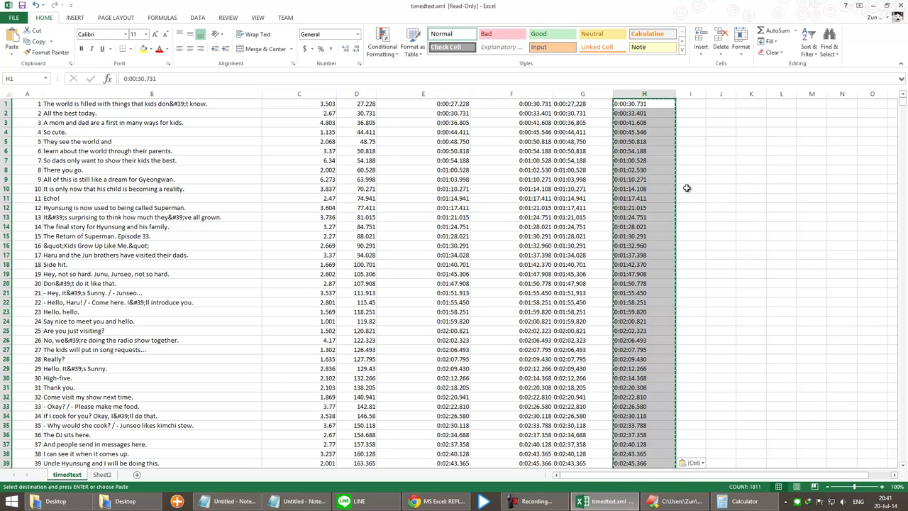
Step: Copy Sheet2's comma-separated end timestamps and paste them over column H on the timedtext sheet
{"action": "left_click", "coordinate": [102, 474]}
{"action": "right_click", "coordinate": [65, 201]}
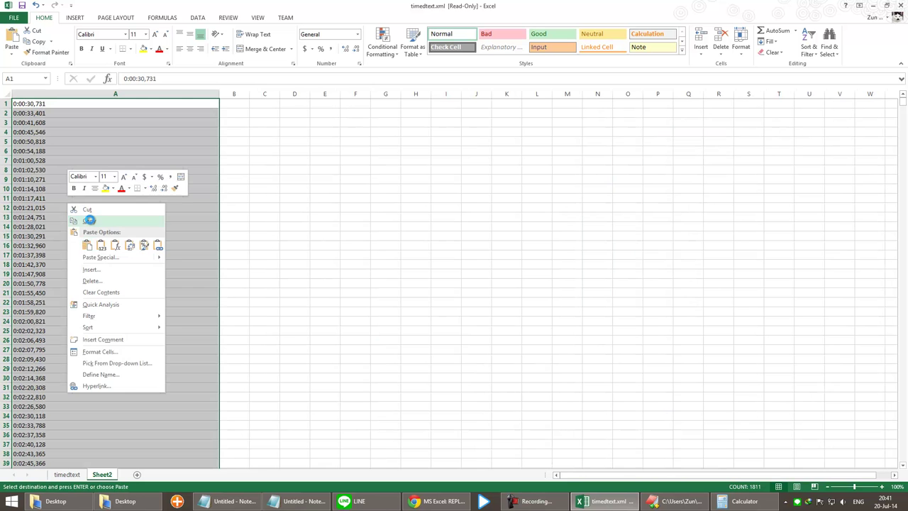
{"action": "left_click", "coordinate": [86, 219]}
{"action": "left_click", "coordinate": [67, 473]}
{"action": "key", "text": "ctrl+v"}
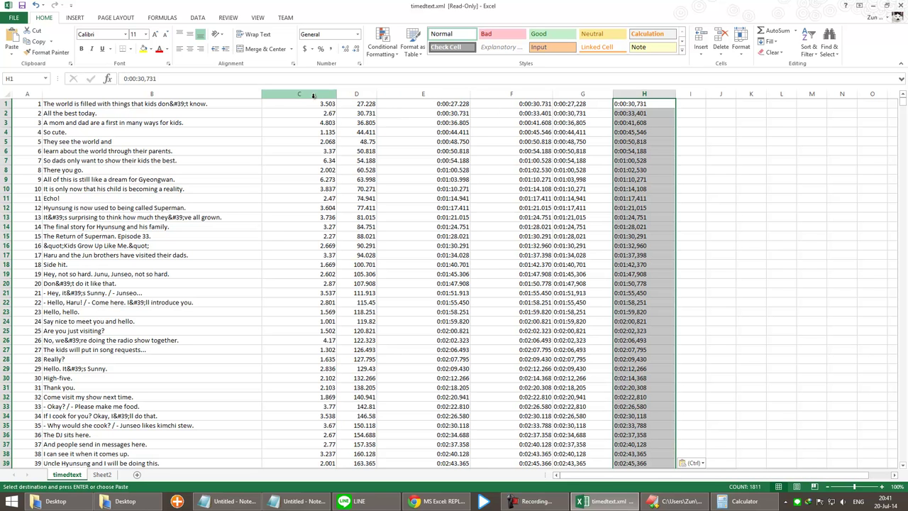
Step: Delete columns C through F from the timedtext sheet, keeping the comma-separated start and end timestamps
{"action": "left_click_drag", "start_coordinate": [312, 96], "coordinate": [477, 96]}
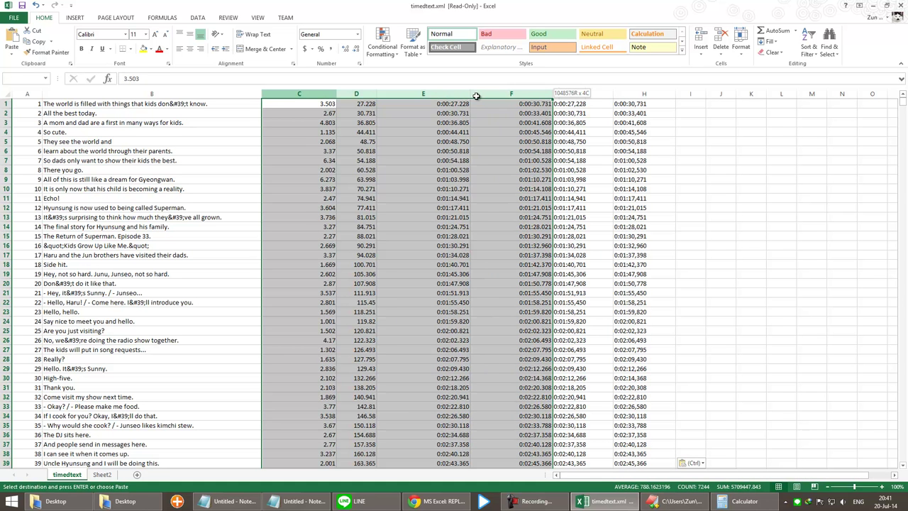
{"action": "right_click", "coordinate": [505, 132]}
{"action": "left_click", "coordinate": [526, 212]}
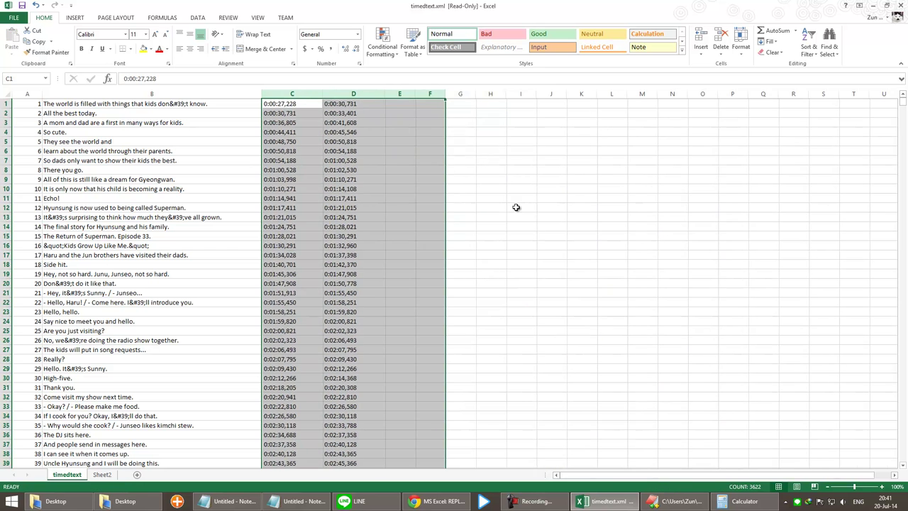
{"action": "left_click", "coordinate": [357, 105]}
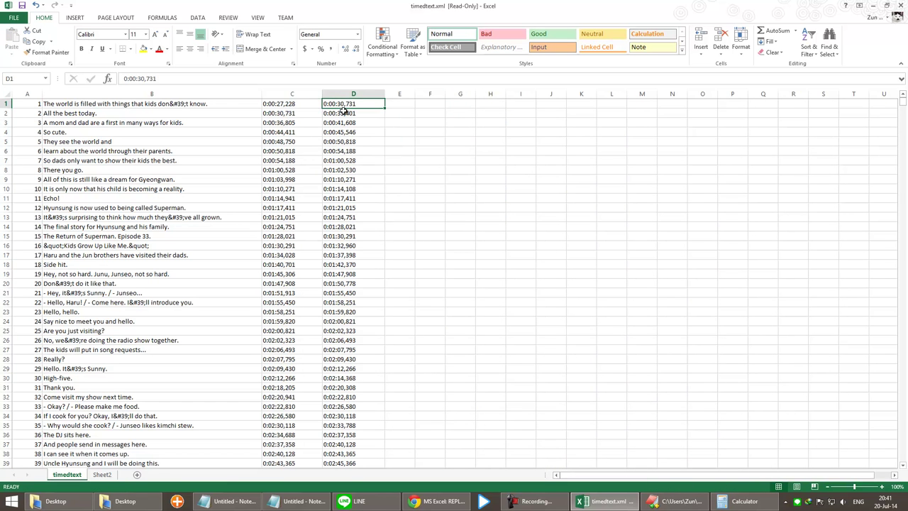
Step: Widen column E and enter the formula = A1 & C1 & D1 in E1
{"action": "left_click", "coordinate": [392, 105]}
{"action": "left_click_drag", "start_coordinate": [415, 93], "coordinate": [667, 93]}
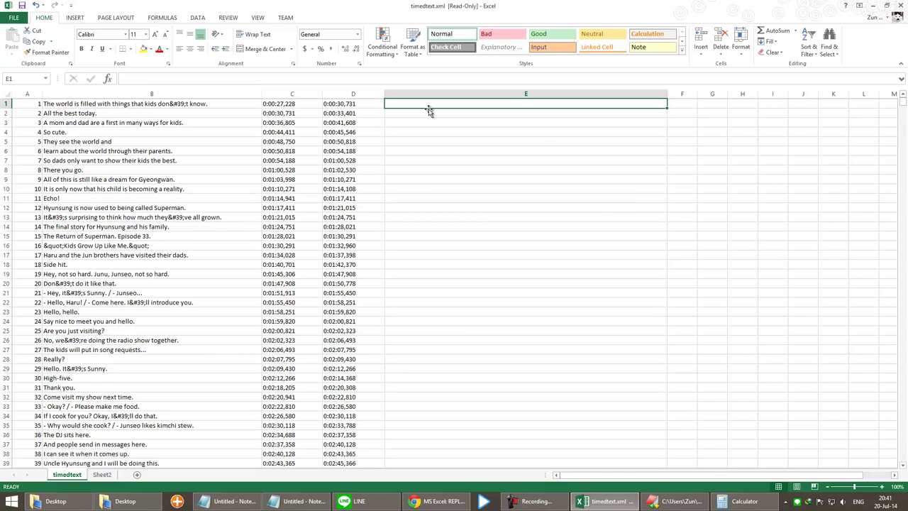
{"action": "type", "text": "= A1"}
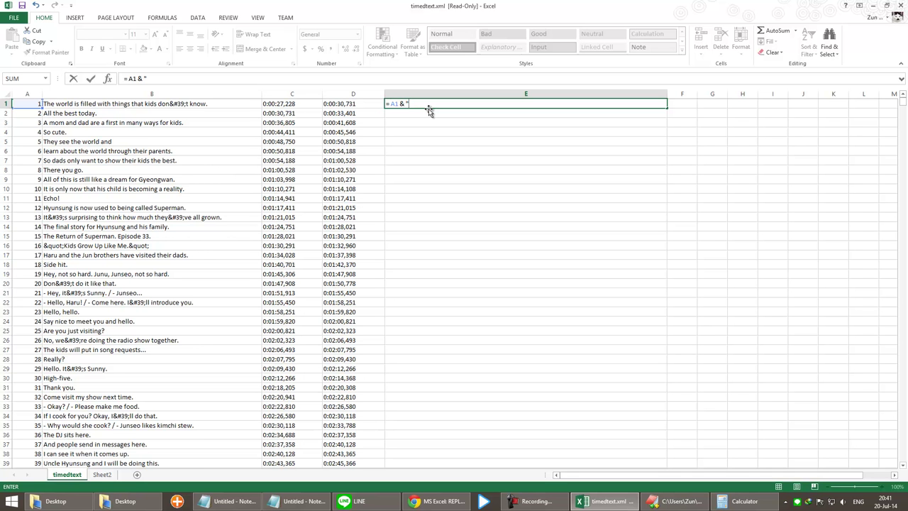
{"action": "type", "text": "& \""}
{"action": "key", "text": "BackSpace"}
{"action": "type", "text": "C1 & D1"}
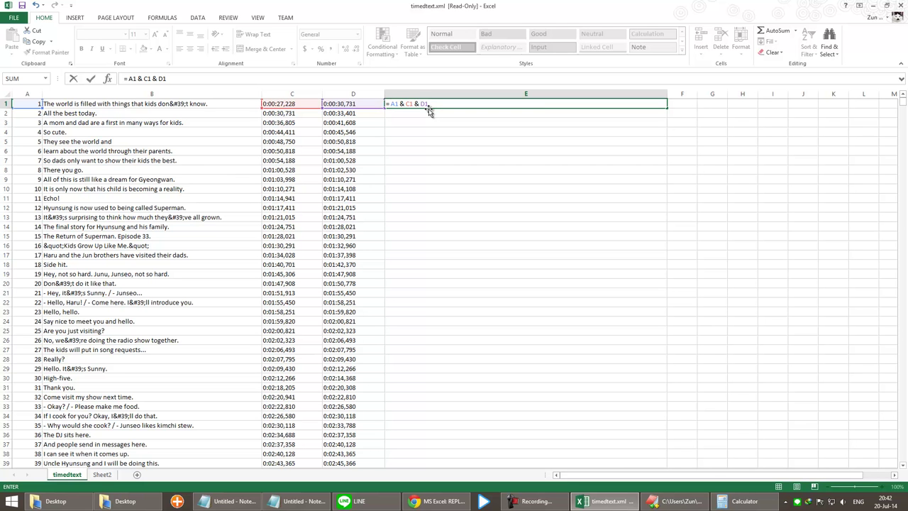
{"action": "key", "text": "Return"}
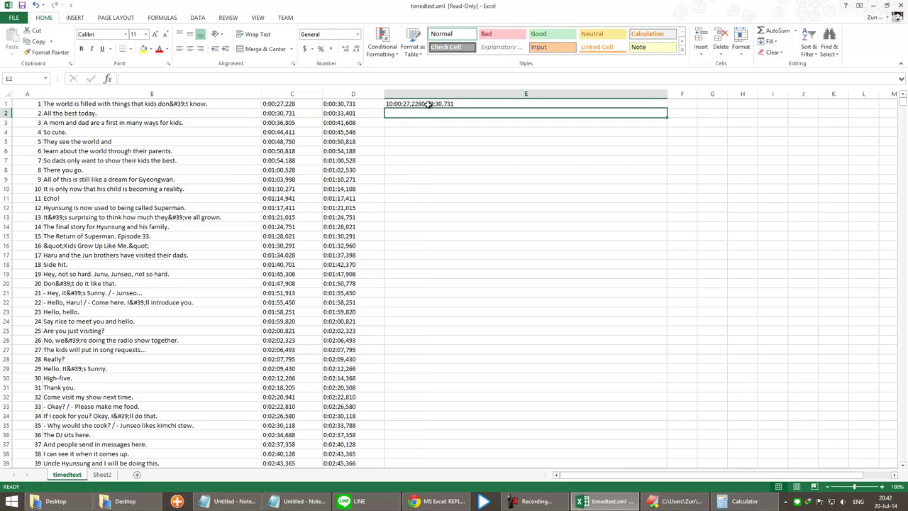
Step: Append & B1 to E1's formula and fill it down column E for all the captions
{"action": "left_click", "coordinate": [430, 104]}
{"action": "double_click", "coordinate": [457, 104]}
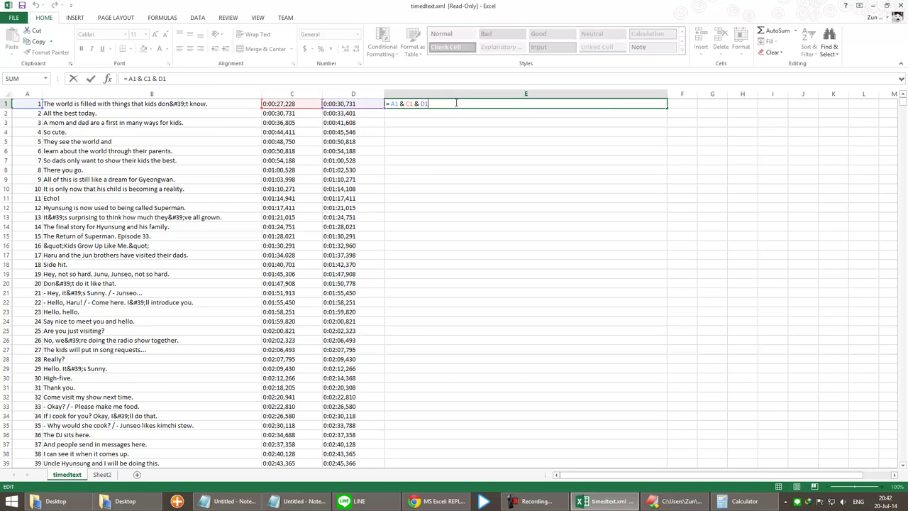
{"action": "type", "text": "& B1"}
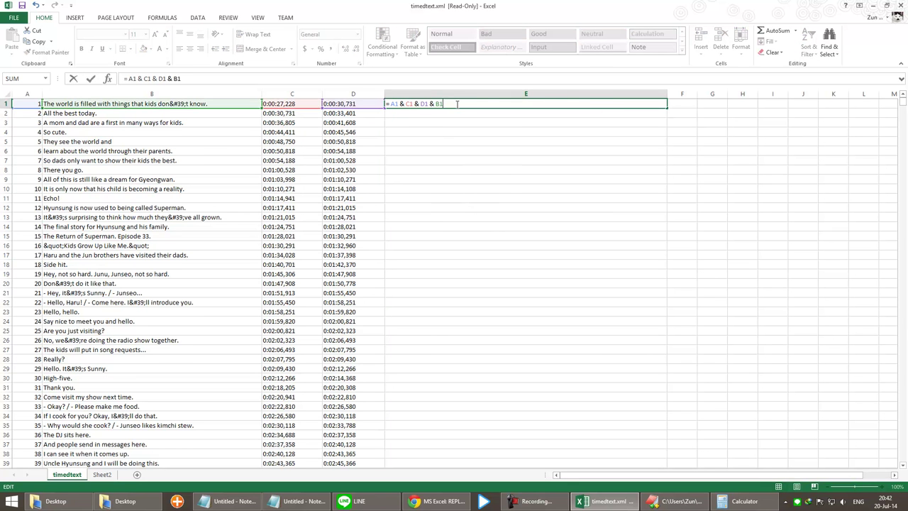
{"action": "key", "text": "Return"}
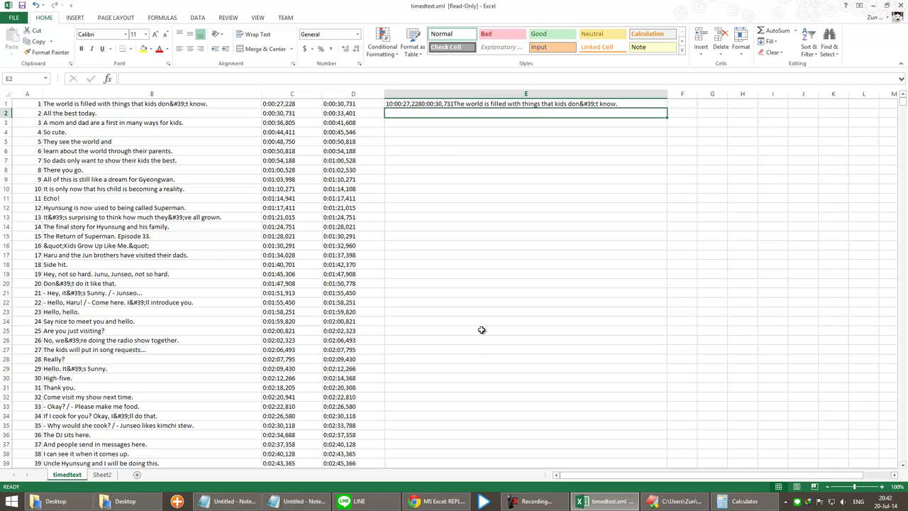
{"action": "left_click", "coordinate": [514, 104]}
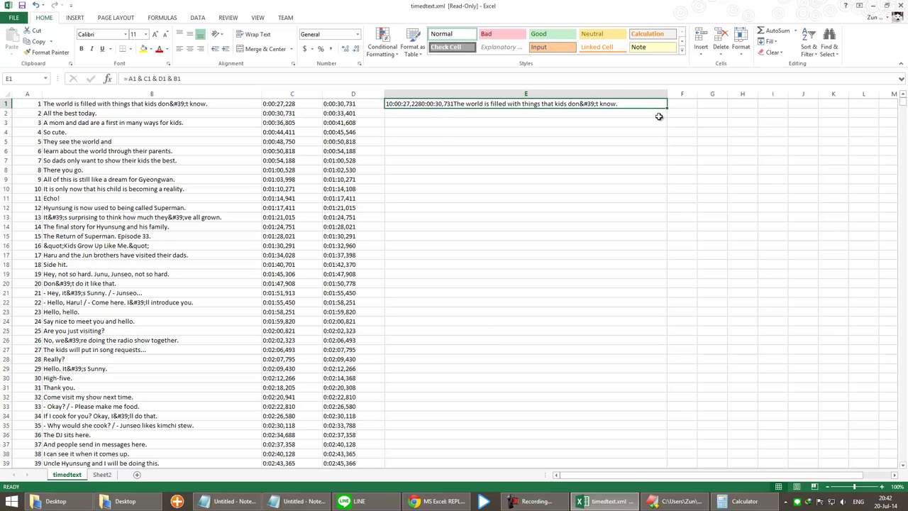
{"action": "double_click", "coordinate": [667, 109]}
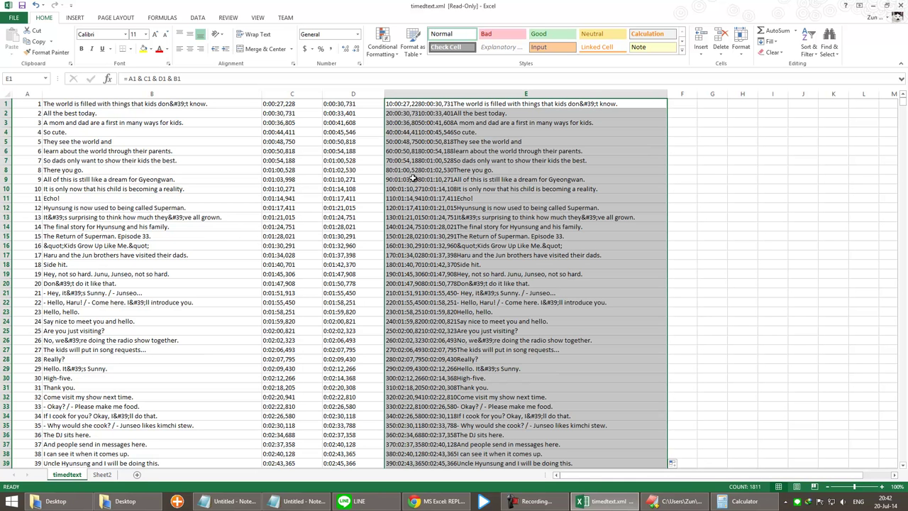
Step: Using the SRT file in EditPlus as layout reference, wrap the text in Excel's column E and make row 1 about six lines tall
{"action": "left_click", "coordinate": [678, 501]}
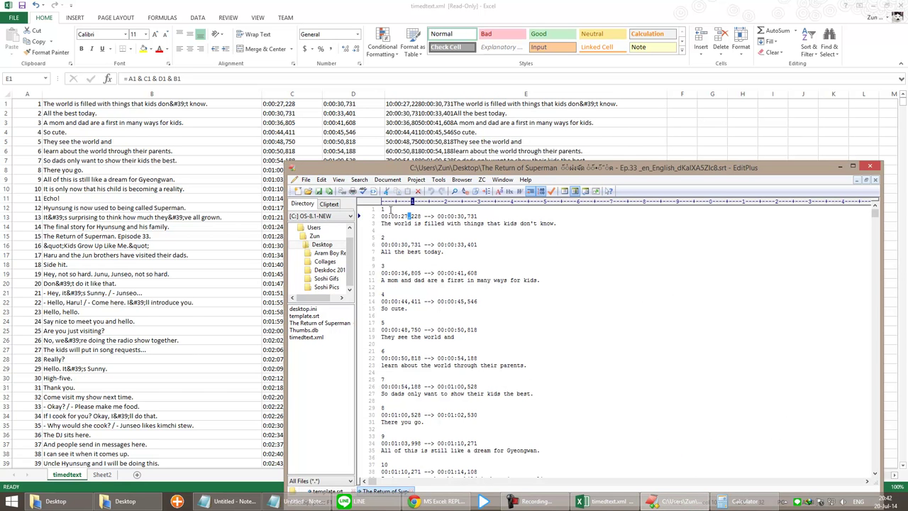
{"action": "left_click", "coordinate": [426, 97]}
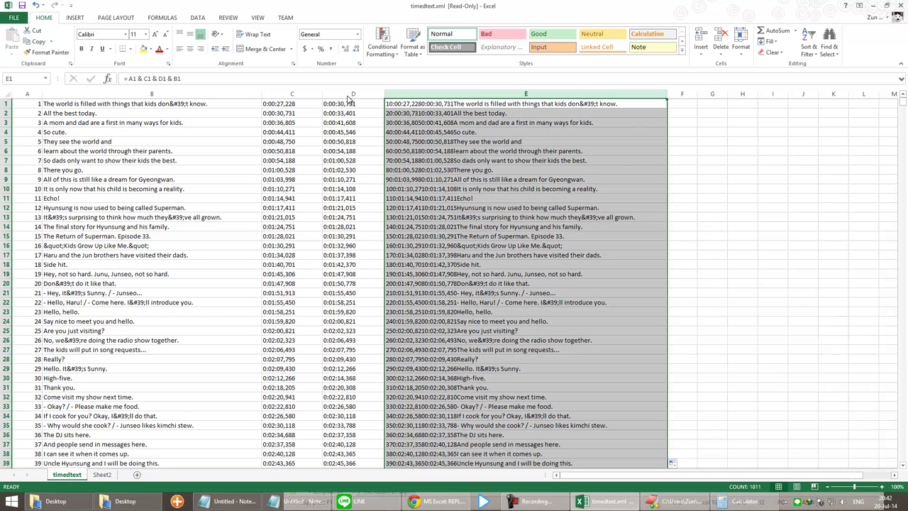
{"action": "left_click", "coordinate": [269, 36]}
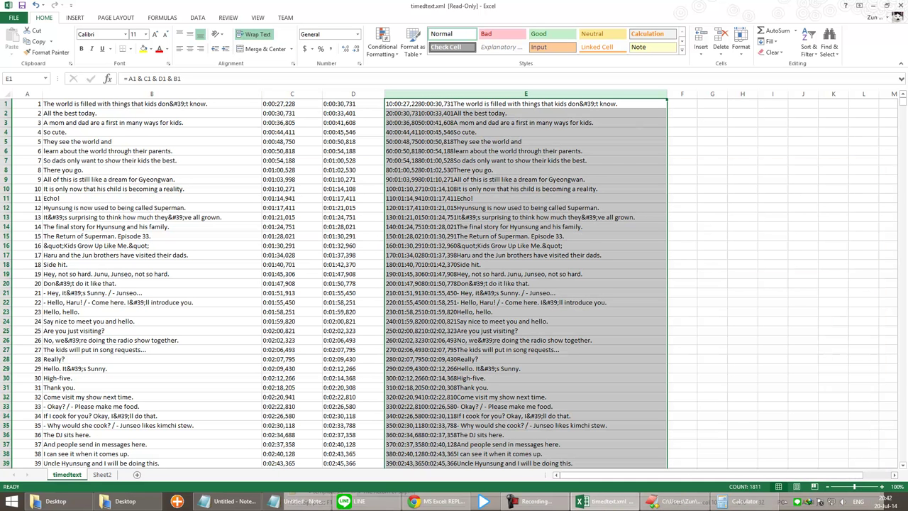
{"action": "left_click_drag", "start_coordinate": [8, 108], "coordinate": [9, 152]}
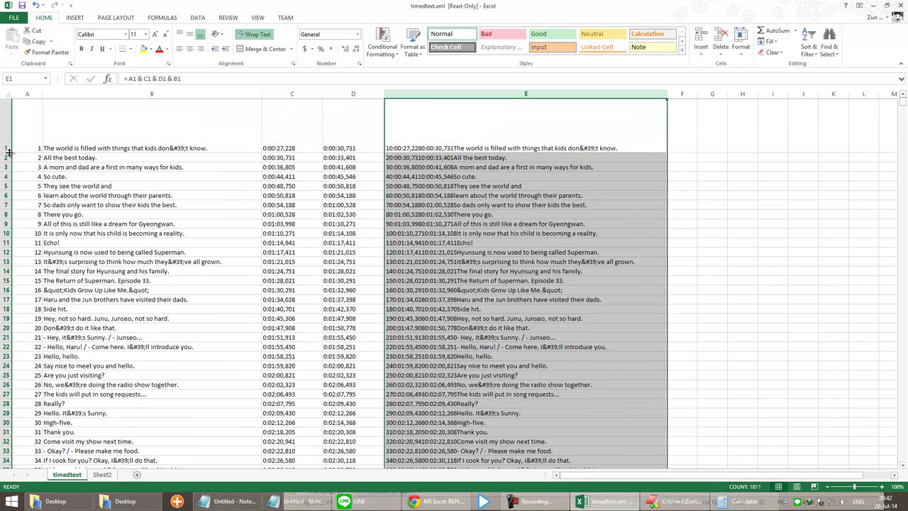
Step: Insert & CHAR(10) after A1 in E1's formula so it reads = A1 & CHAR(10) & C1 & D1 & B1
{"action": "left_click", "coordinate": [397, 125]}
{"action": "left_click", "coordinate": [137, 78]}
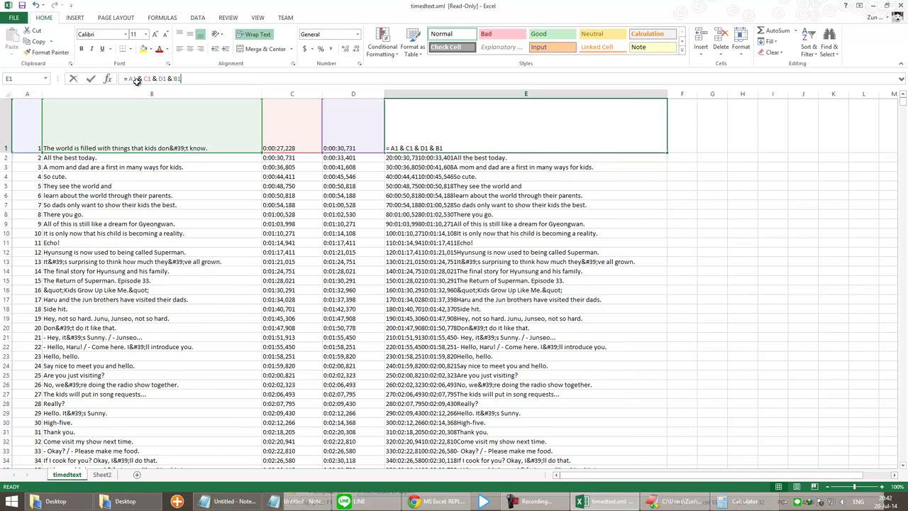
{"action": "type", "text": "&"}
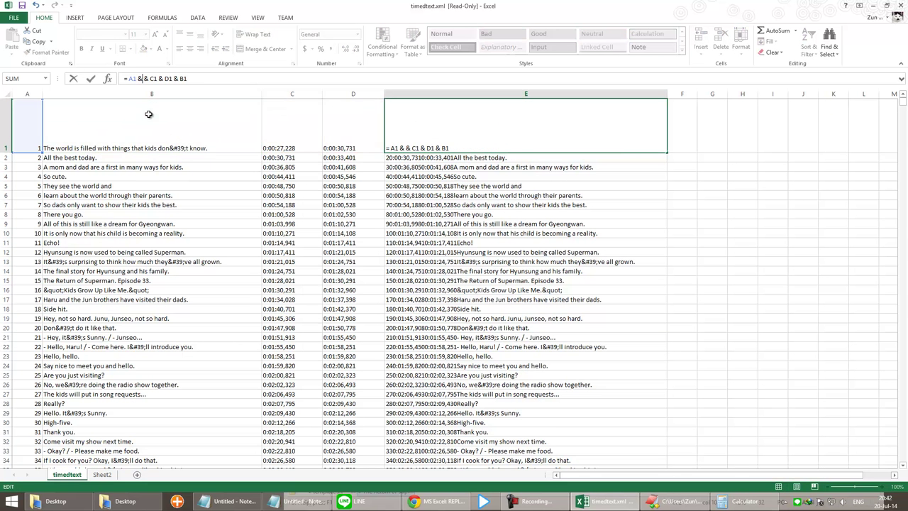
{"action": "type", "text": " CHAR(1"}
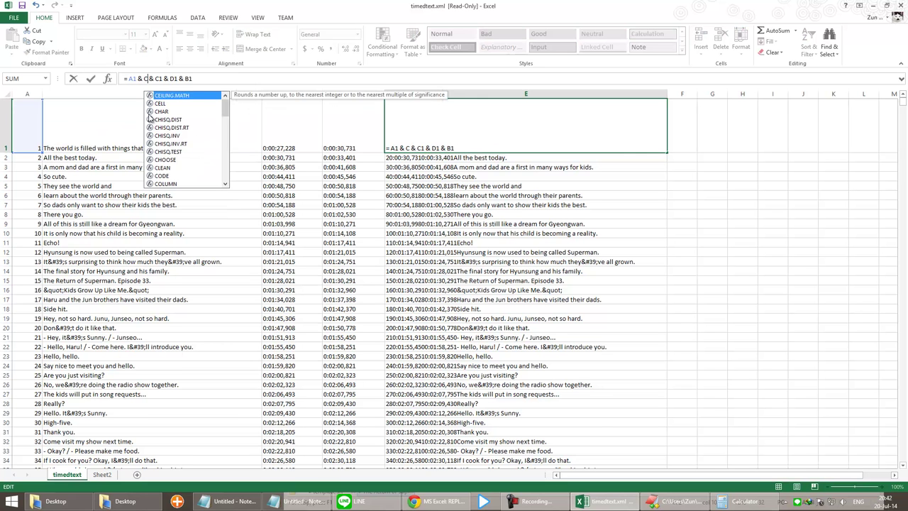
{"action": "type", "text": "0)"}
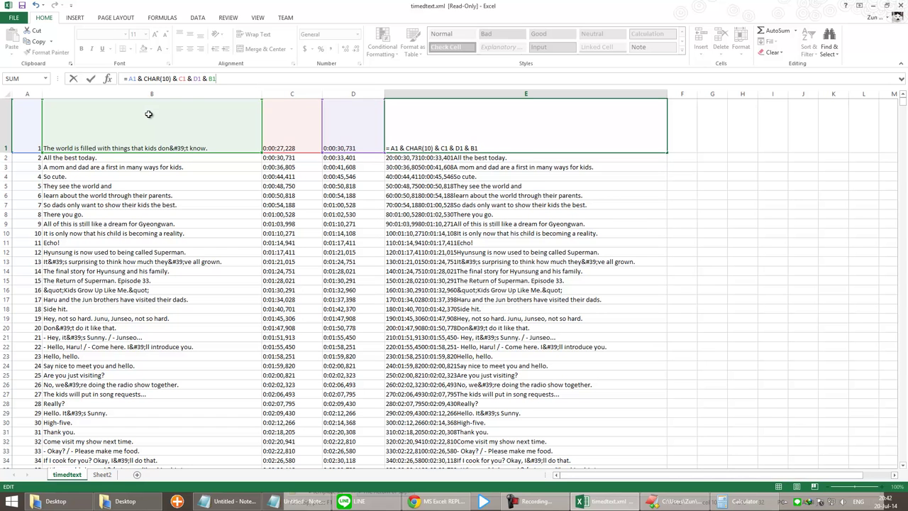
{"action": "key", "text": "Return"}
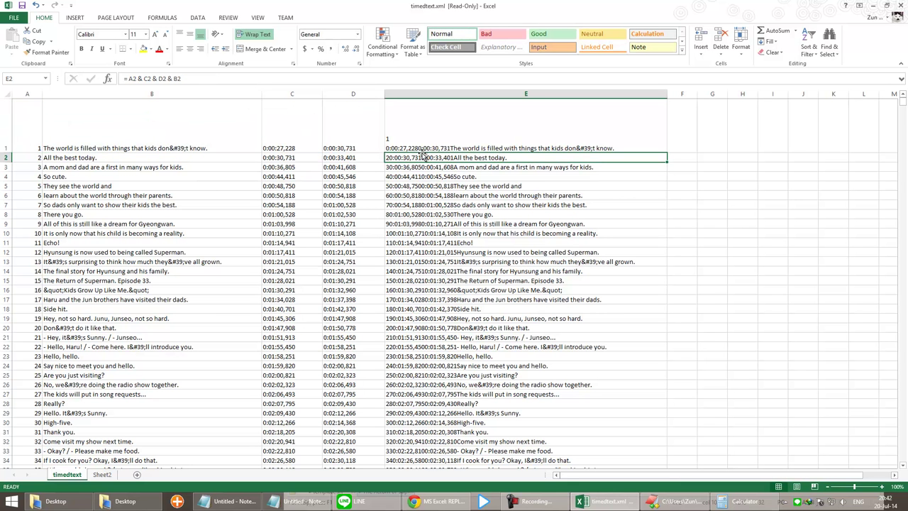
Step: Check the timestamp separator in EditPlus's SRT file and insert $ " --> " after C1 in Excel's E1 formula
{"action": "left_click", "coordinate": [679, 502]}
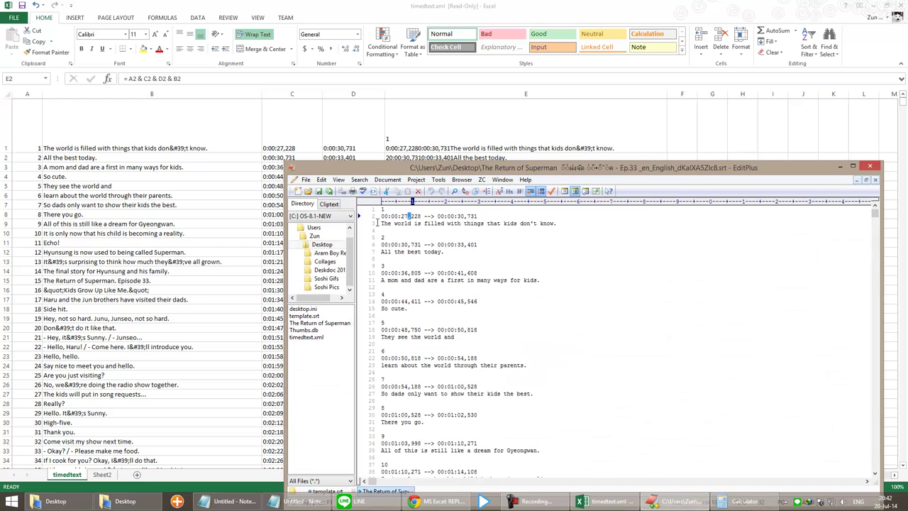
{"action": "left_click_drag", "start_coordinate": [422, 216], "coordinate": [437, 216]}
{"action": "key", "text": "alt+Tab"}
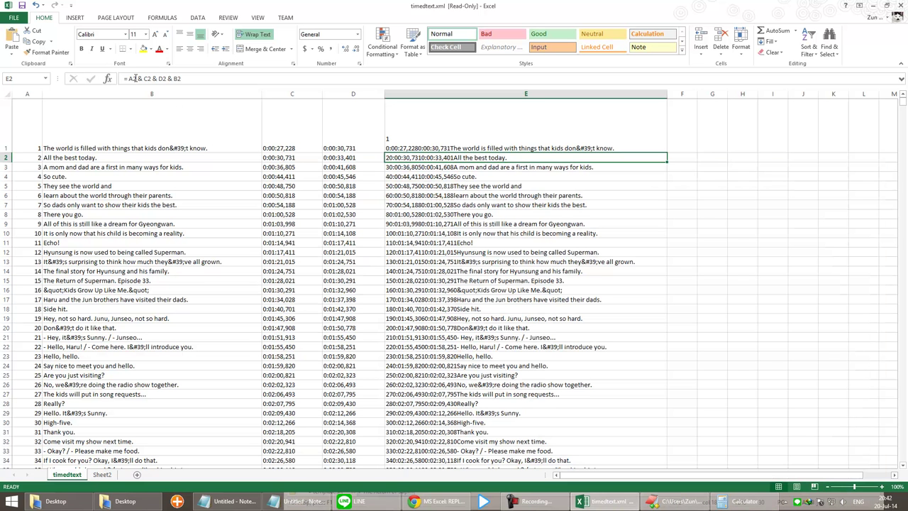
{"action": "left_click", "coordinate": [402, 135]}
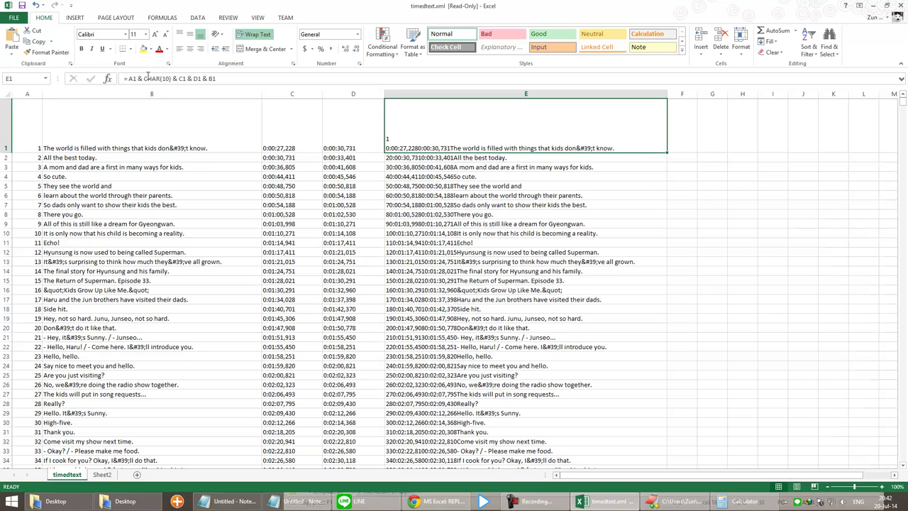
{"action": "left_click", "coordinate": [168, 78]}
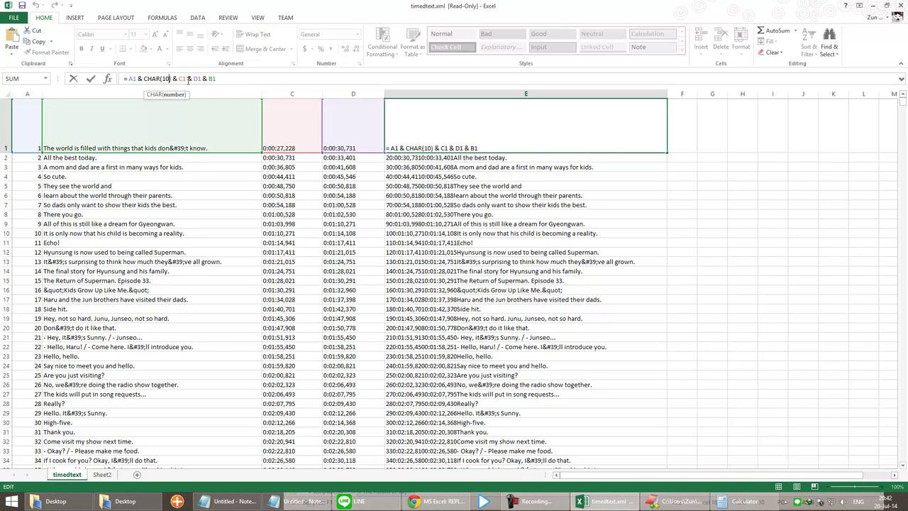
{"action": "left_click", "coordinate": [188, 79]}
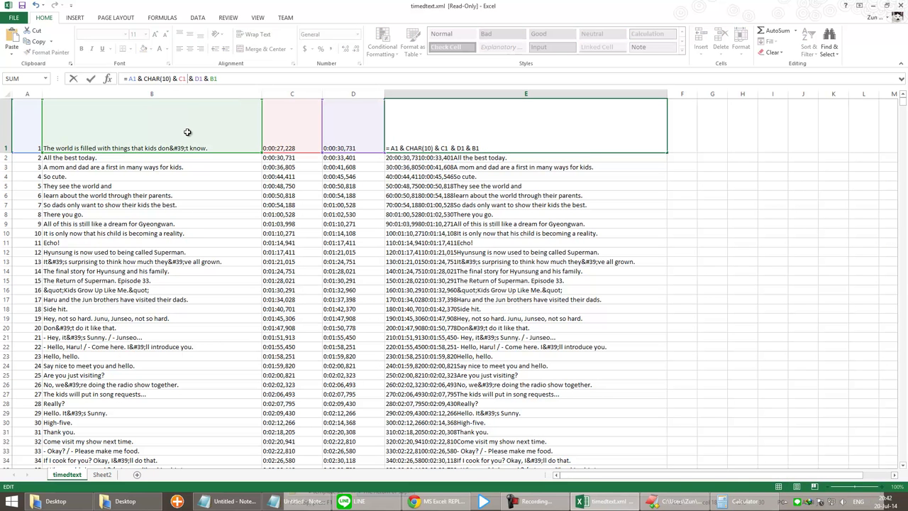
{"action": "type", "text": "& C1 $\" --> "}
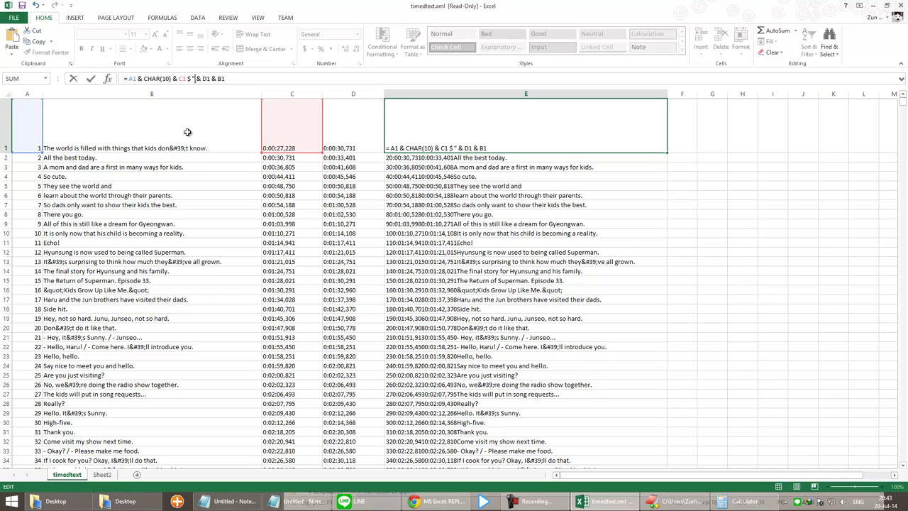
{"action": "type", "text": "\""}
Step: Insert CHAR(10) after D1 in E1's formula and replace the $ after C1 with &
{"action": "type", "text": "CHAR(10)"}
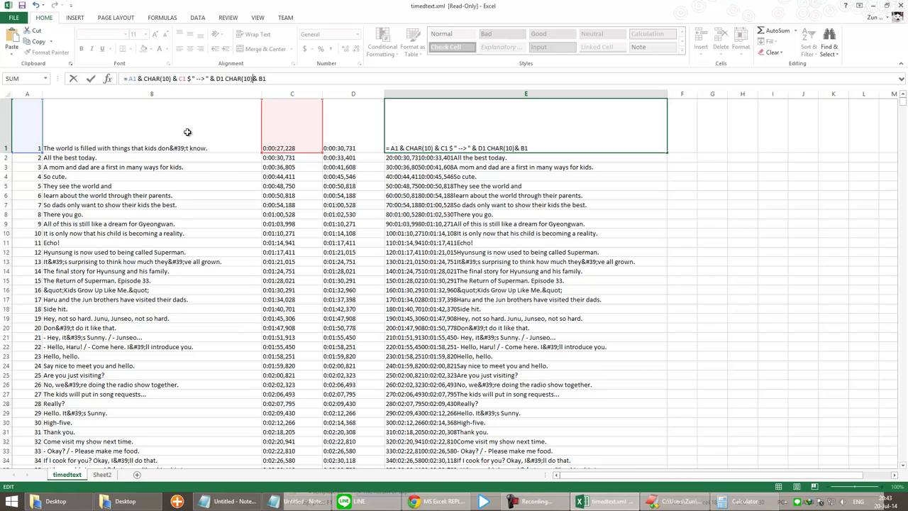
{"action": "key", "text": "Return"}
{"action": "key", "text": "Return"}
{"action": "key", "text": "BackSpace"}
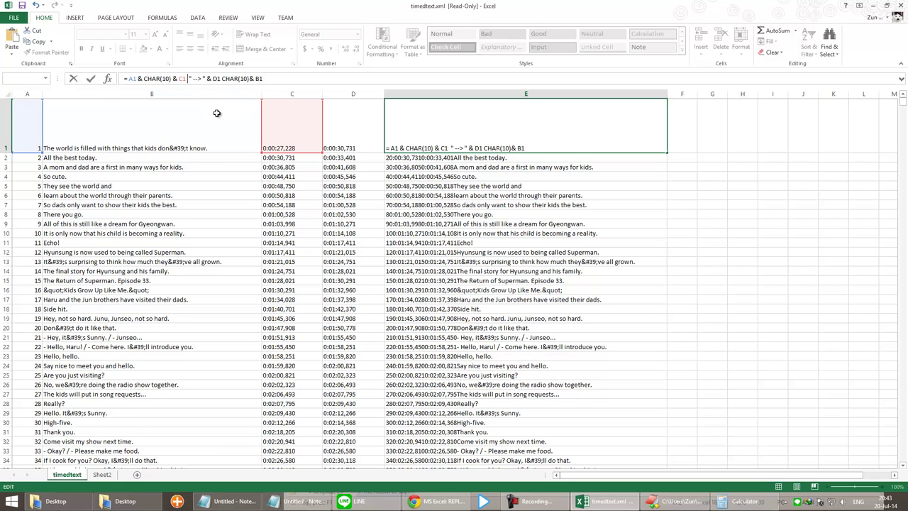
{"action": "type", "text": "&"}
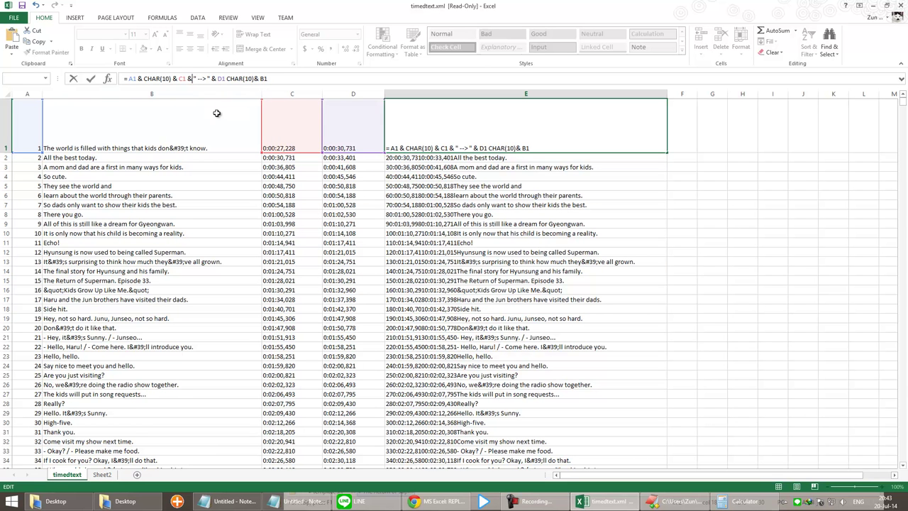
{"action": "left_click", "coordinate": [90, 79]}
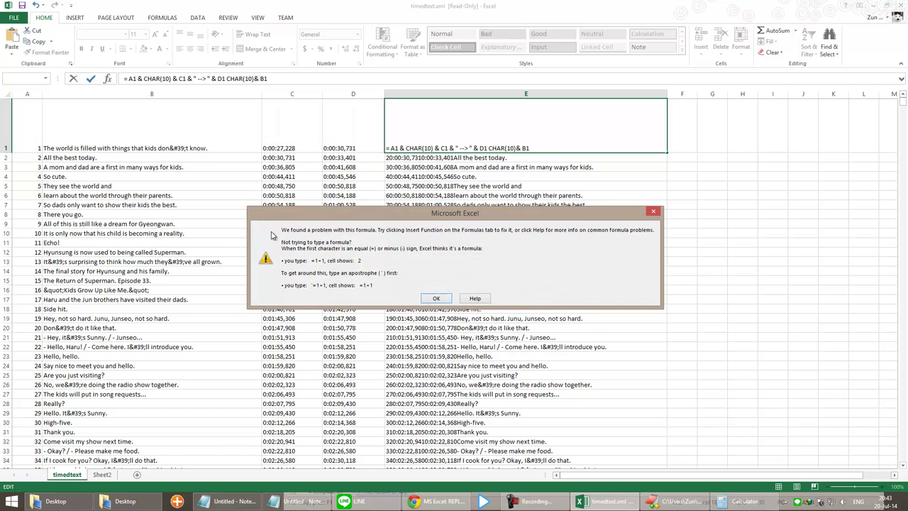
{"action": "left_click", "coordinate": [435, 299]}
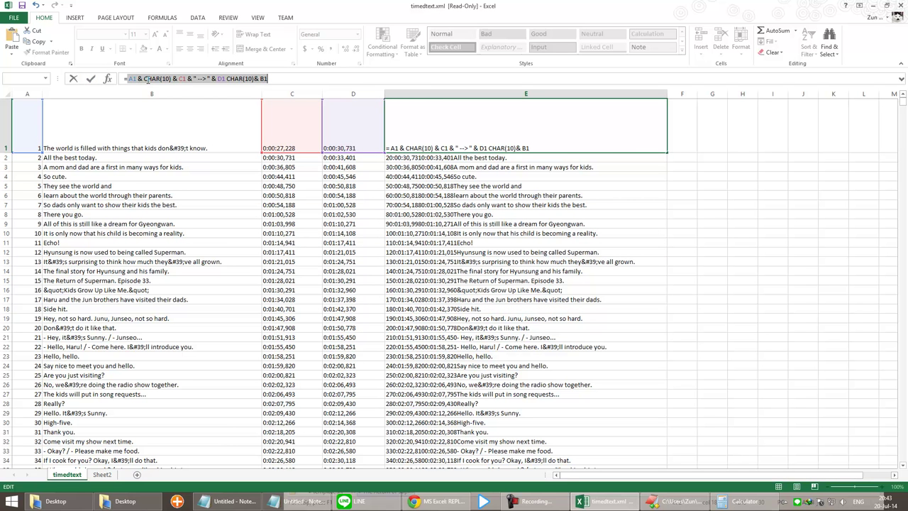
Step: Insert the missing & between D1 and CHAR(10) in E1's formula and enter the formula
{"action": "left_click", "coordinate": [226, 80]}
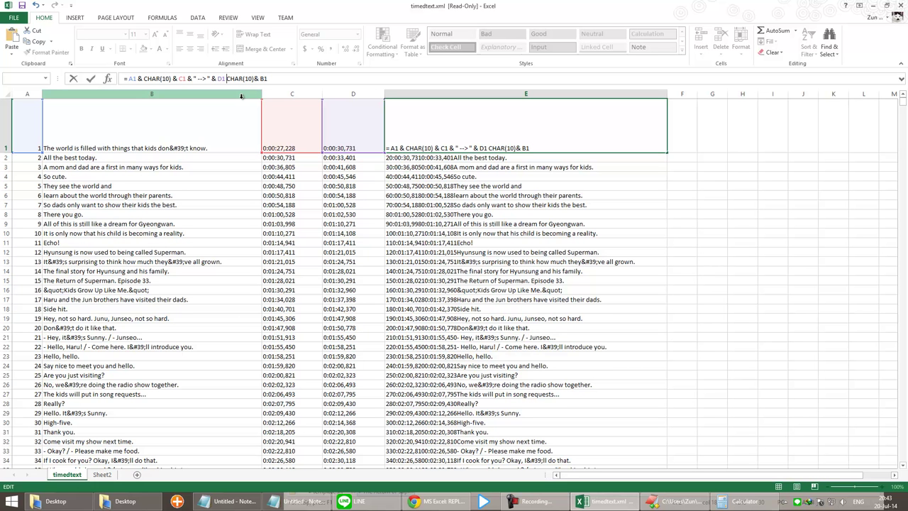
{"action": "type", "text": "&"}
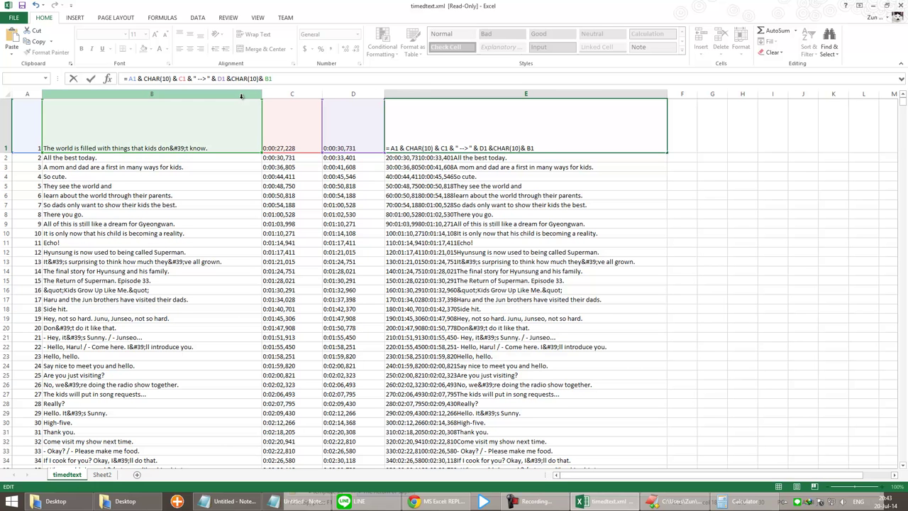
{"action": "key", "text": "Return"}
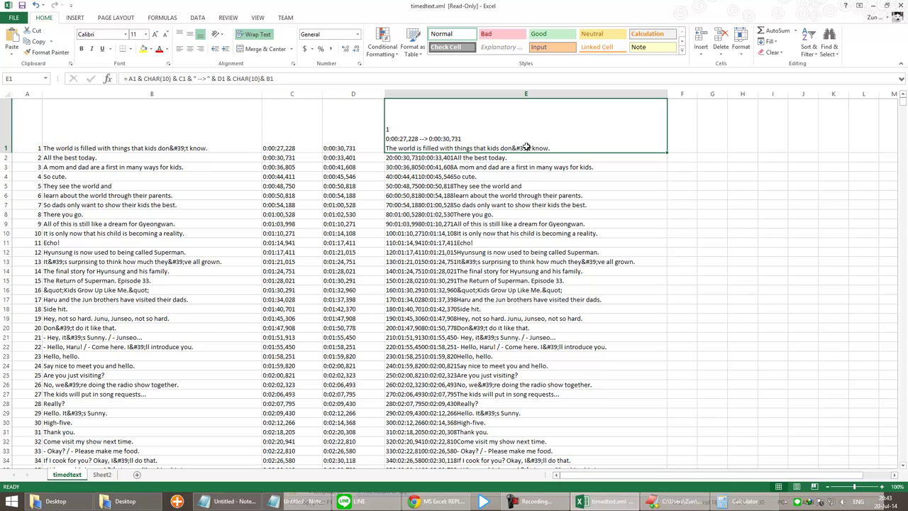
Step: Check the caption spacing in EditPlus's SRT file and append & CHAR(10) & CHAR(10) to Excel's E1 formula
{"action": "left_click", "coordinate": [680, 505]}
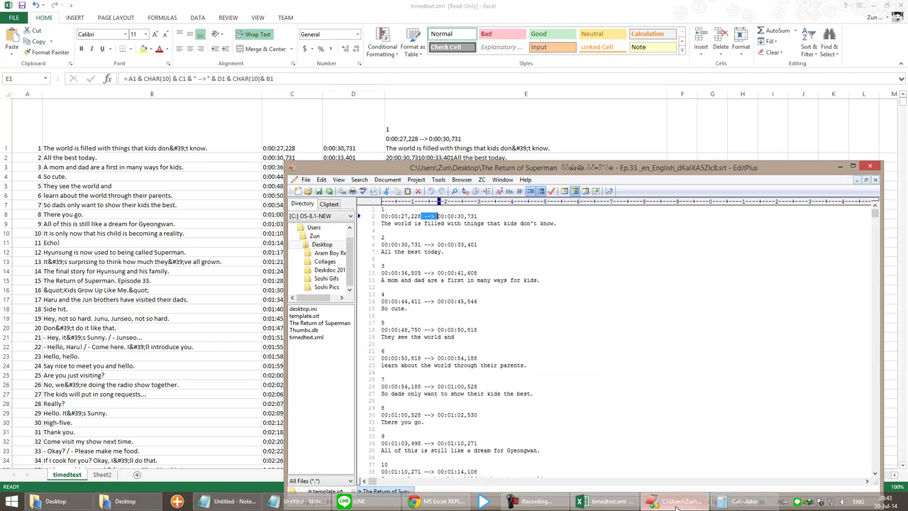
{"action": "left_click", "coordinate": [392, 230]}
{"action": "left_click", "coordinate": [488, 158]}
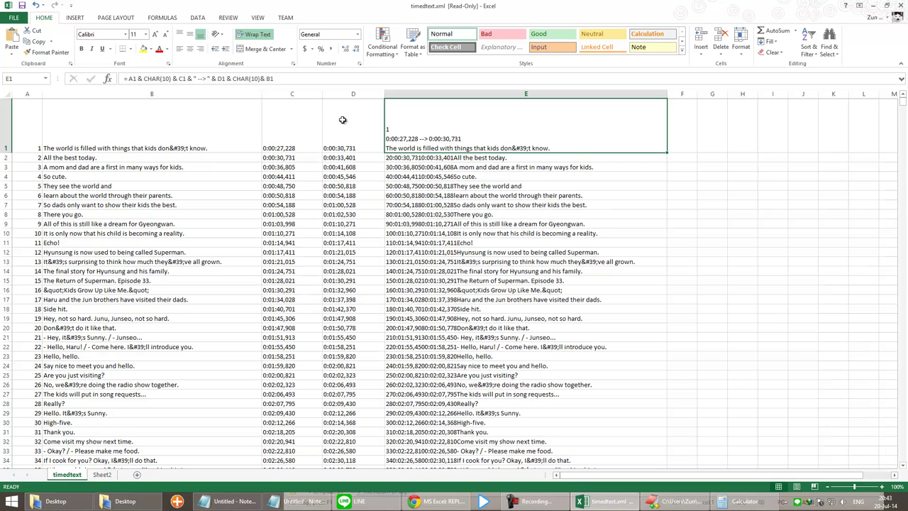
{"action": "left_click", "coordinate": [306, 79]}
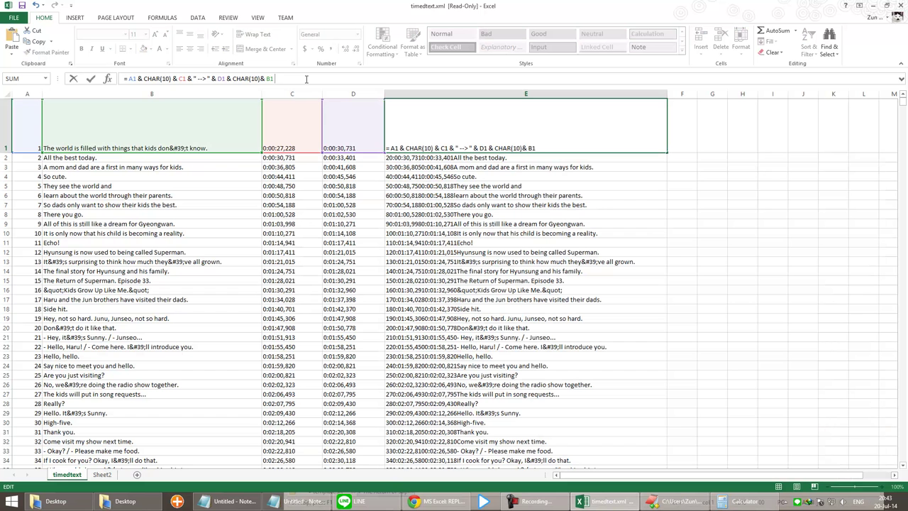
{"action": "type", "text": "& CHAR(10)"}
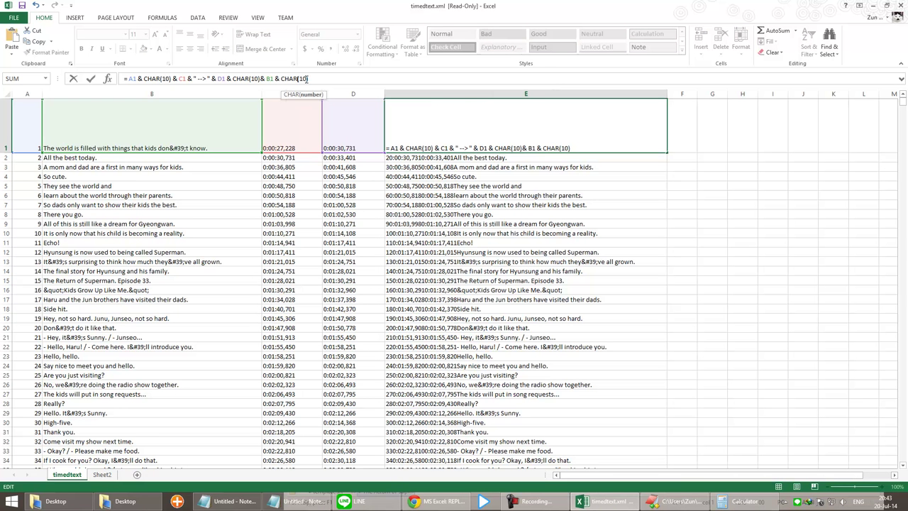
{"action": "type", "text": " & CHAR(10)"}
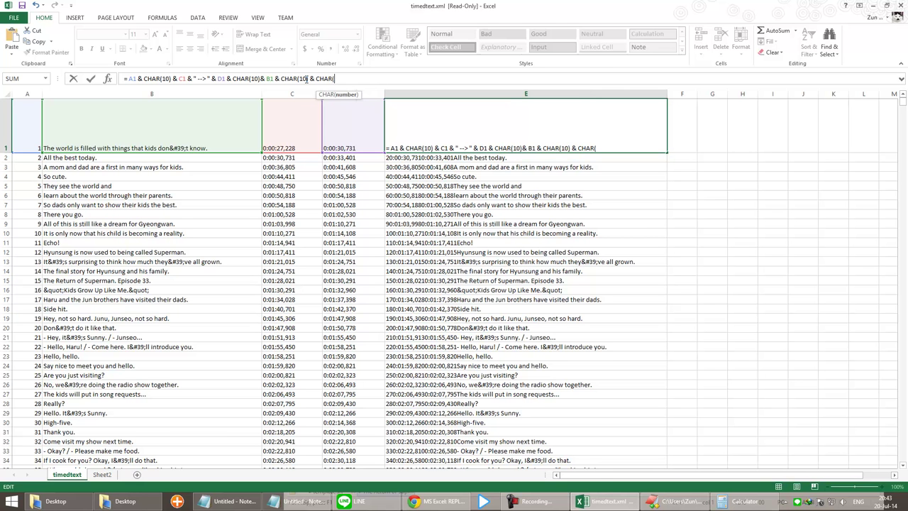
{"action": "key", "text": "ctrl+Return"}
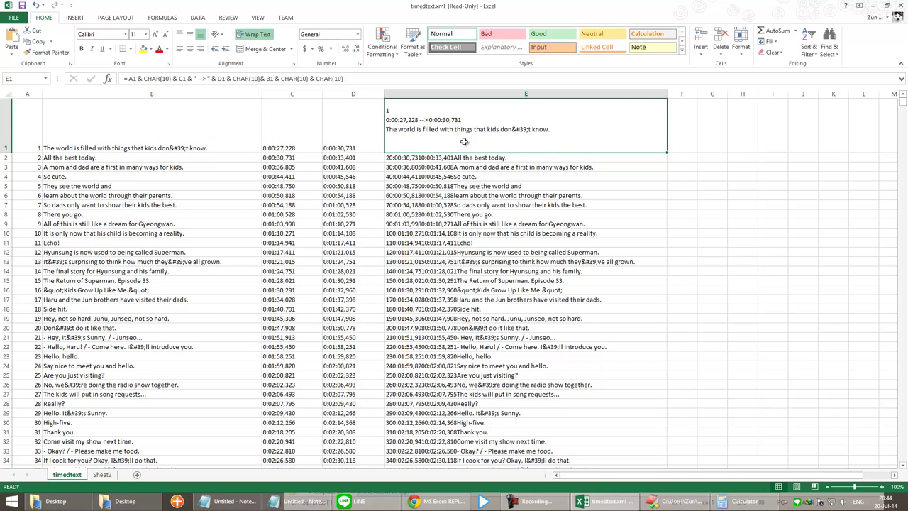
Step: Fill E1's formula down column E for all the captions and copy the filled cells
{"action": "double_click", "coordinate": [667, 152]}
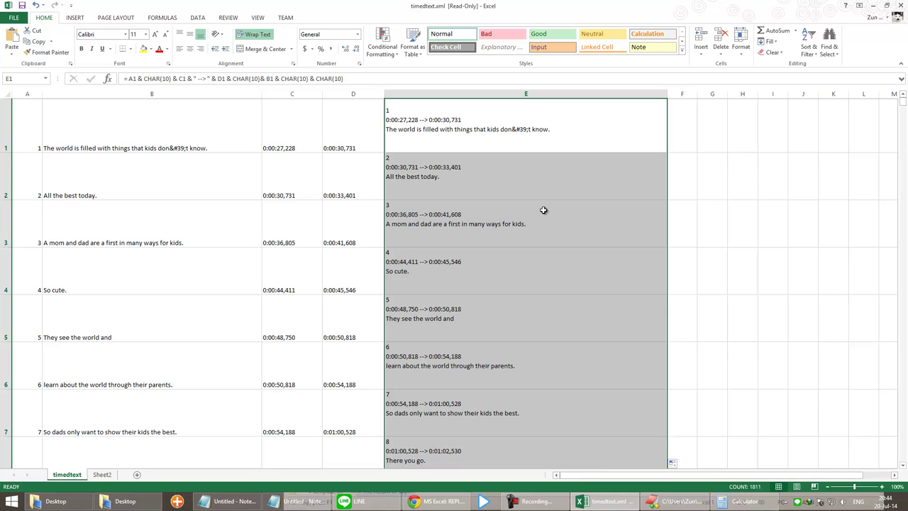
{"action": "key", "text": "ctrl+c"}
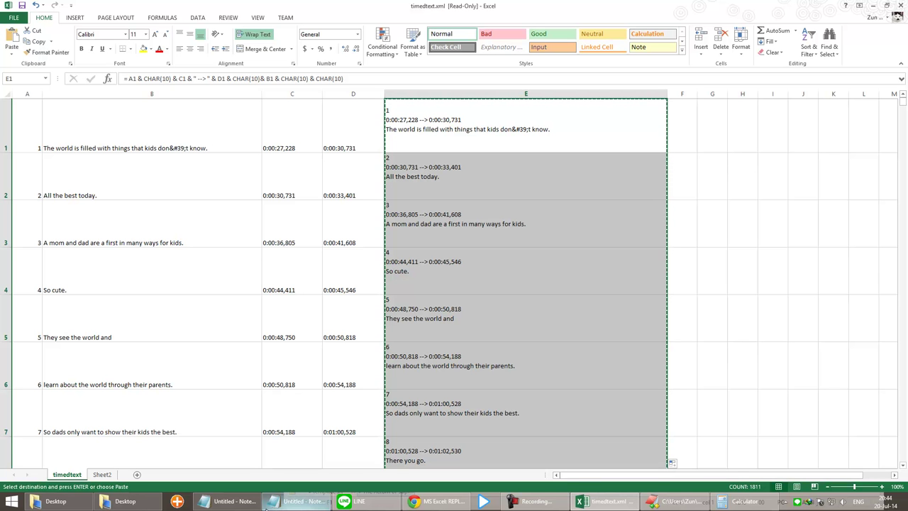
Step: Try pasting the copied captions into a new Notepad window and close it without saving
{"action": "middle_click", "coordinate": [294, 501]}
{"action": "key", "text": "ctrl+v"}
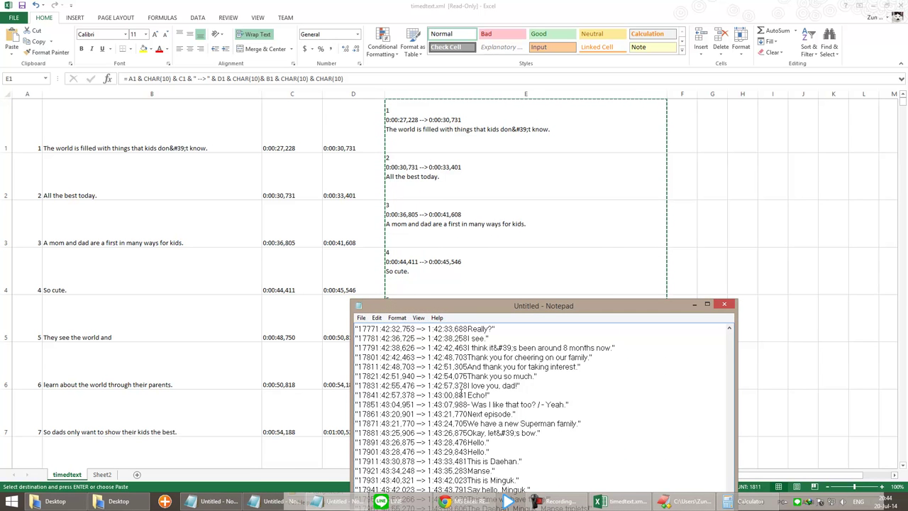
{"action": "double_click", "coordinate": [502, 308]}
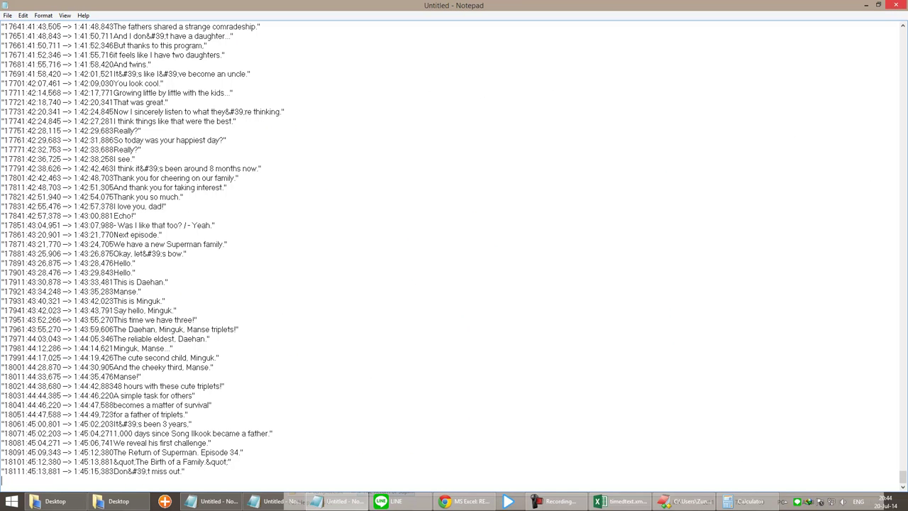
{"action": "key", "text": "alt+F4"}
{"action": "left_click", "coordinate": [469, 251]}
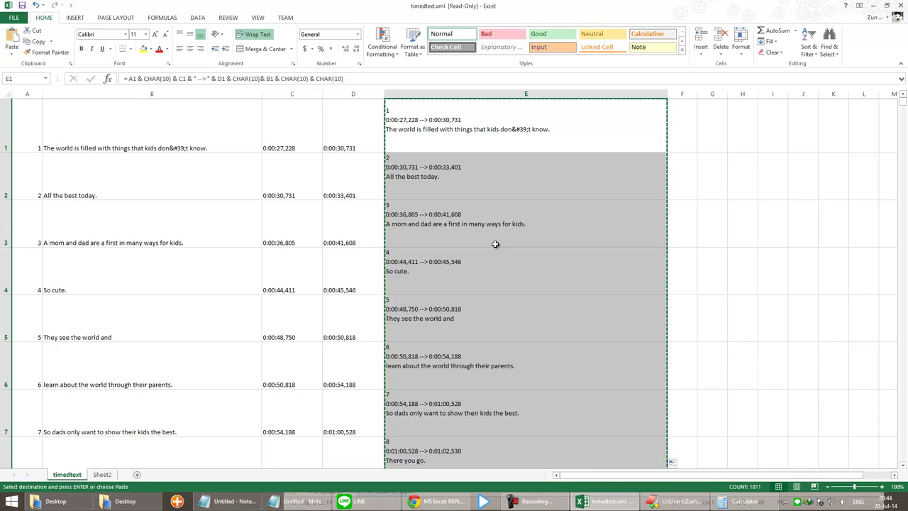
Step: Open WordPad, paste the copied captions into its blank document and undo the paste
{"action": "key", "text": "super"}
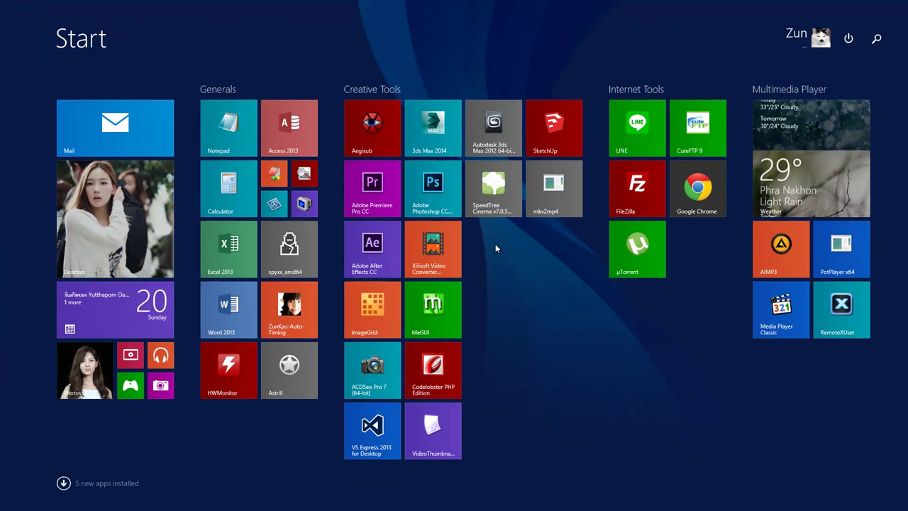
{"action": "type", "text": "wordpad"}
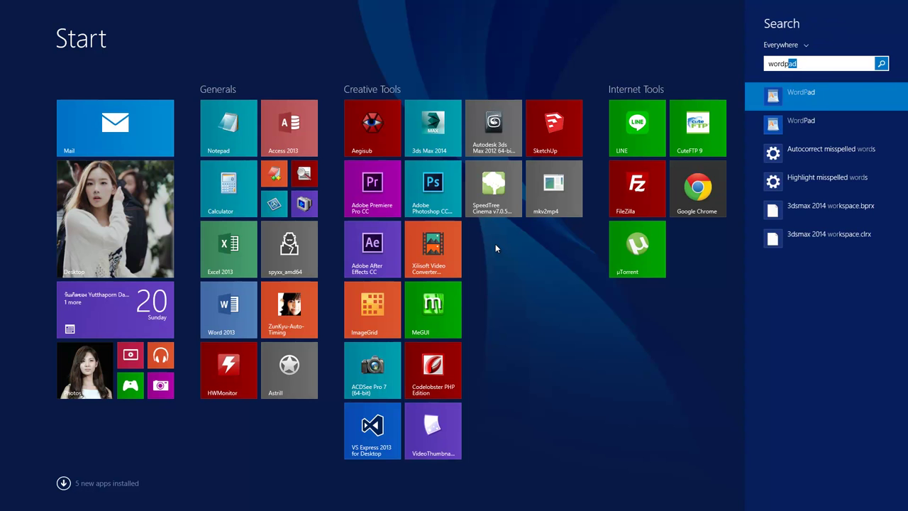
{"action": "key", "text": "Return"}
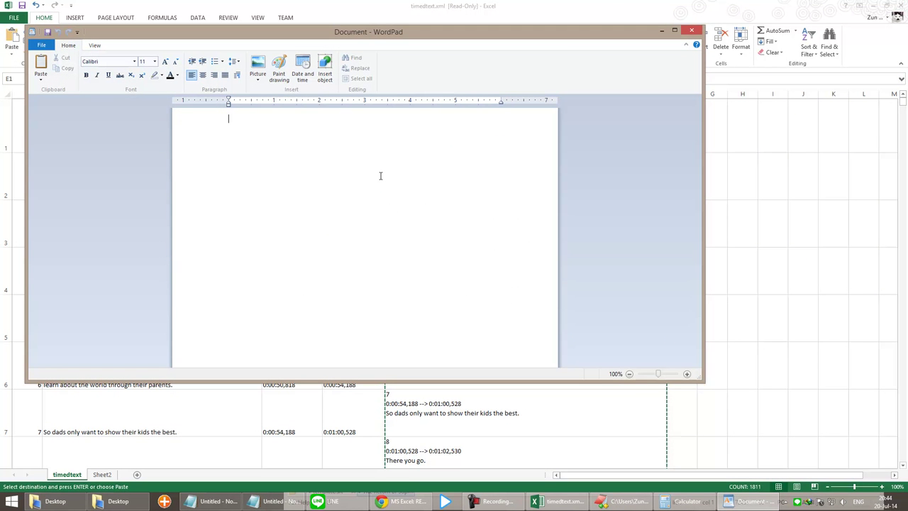
{"action": "key", "text": "ctrl+v"}
{"action": "scroll", "coordinate": [380, 175], "scroll_direction": "up", "scroll_amount": 10}
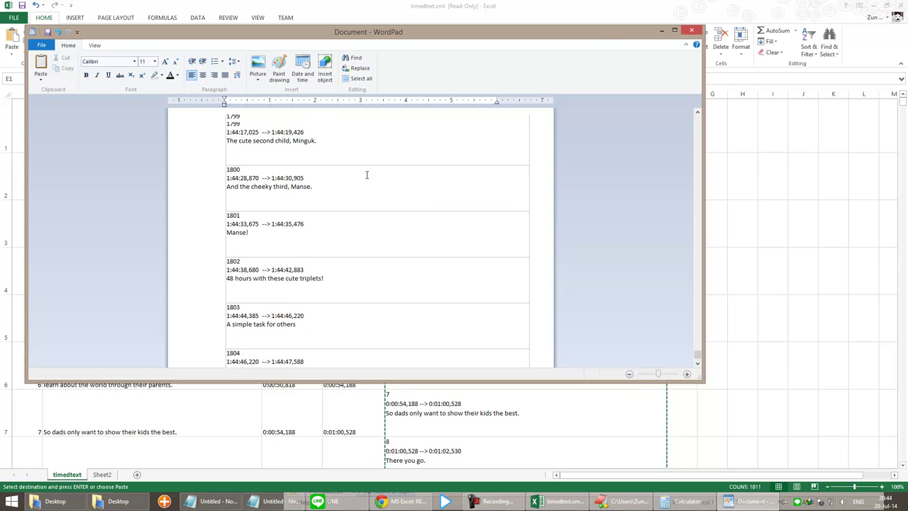
{"action": "scroll", "coordinate": [369, 175], "scroll_direction": "up", "scroll_amount": 5}
{"action": "key", "text": "ctrl+z"}
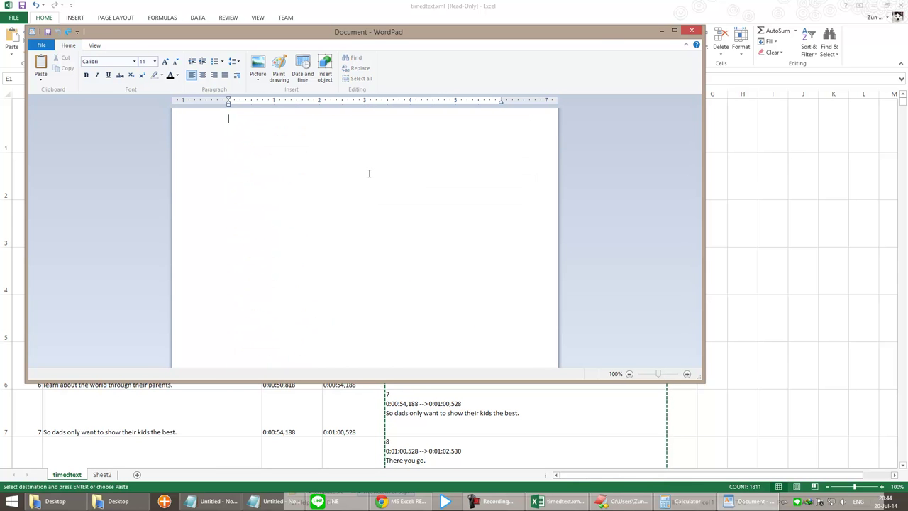
Step: Paste the captions into the WordPad document again and close it without saving
{"action": "right_click", "coordinate": [318, 153]}
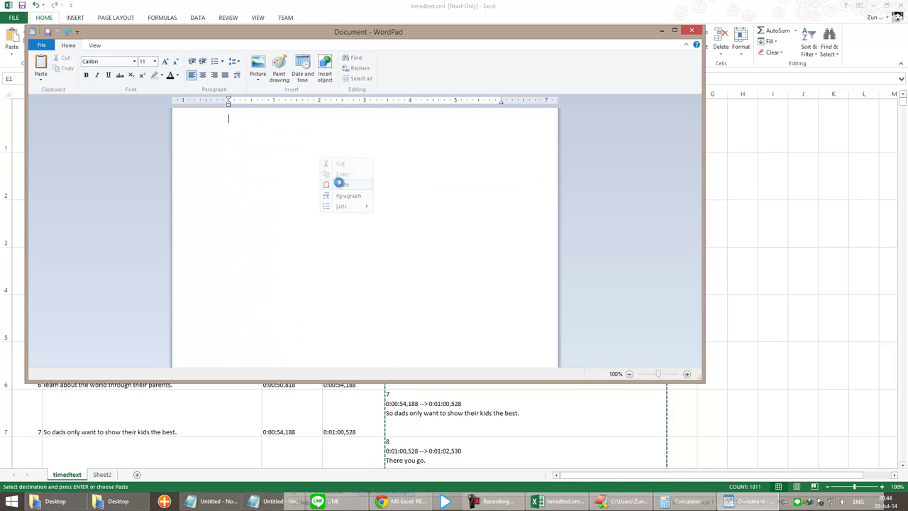
{"action": "left_click", "coordinate": [339, 182]}
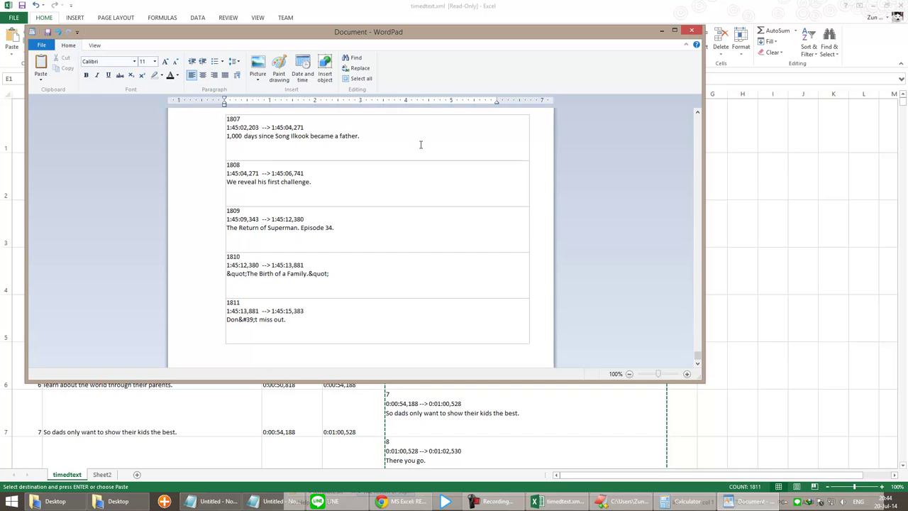
{"action": "left_click", "coordinate": [692, 31]}
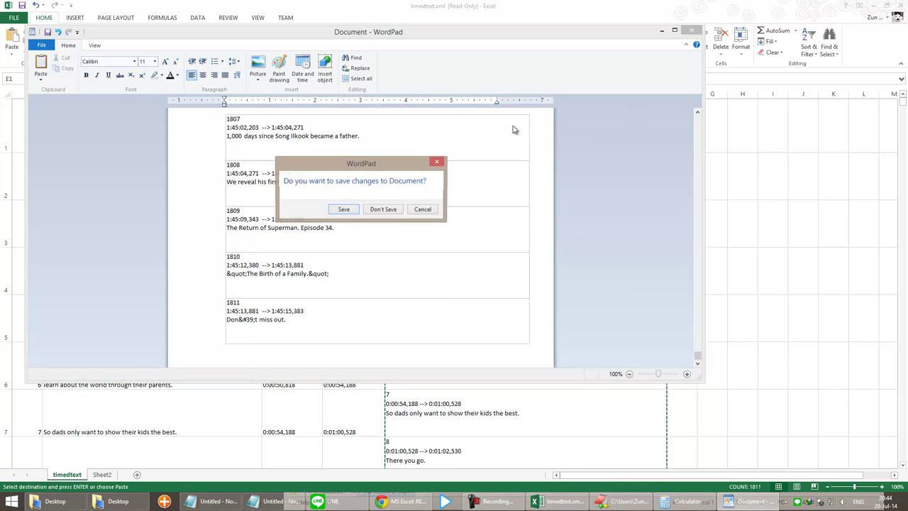
{"action": "left_click", "coordinate": [383, 209]}
Step: Open Word 2013 and paste the copied captions into a new blank document
{"action": "key", "text": "super"}
{"action": "type", "text": "word 2013"}
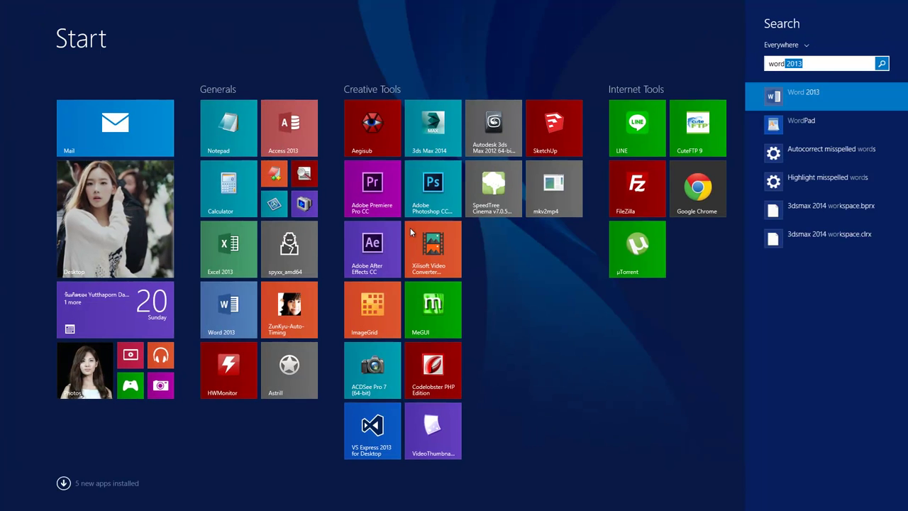
{"action": "key", "text": "Return"}
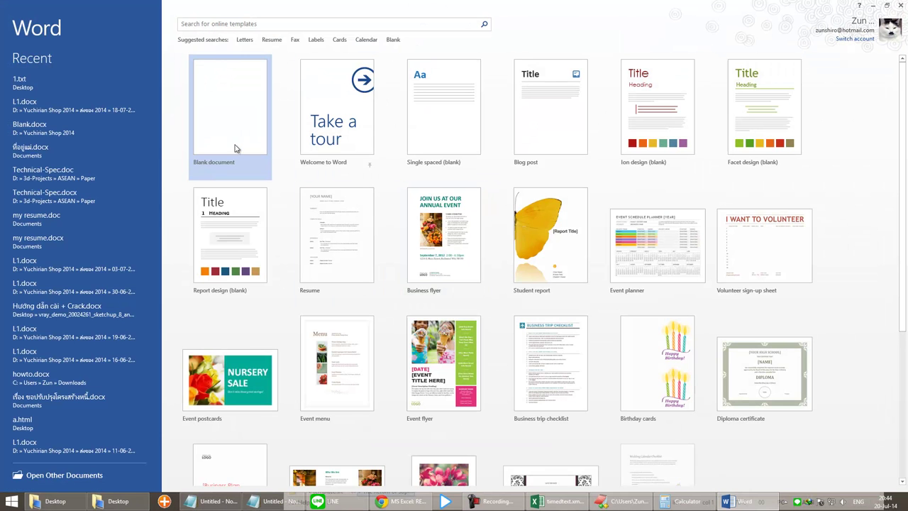
{"action": "left_click", "coordinate": [248, 142]}
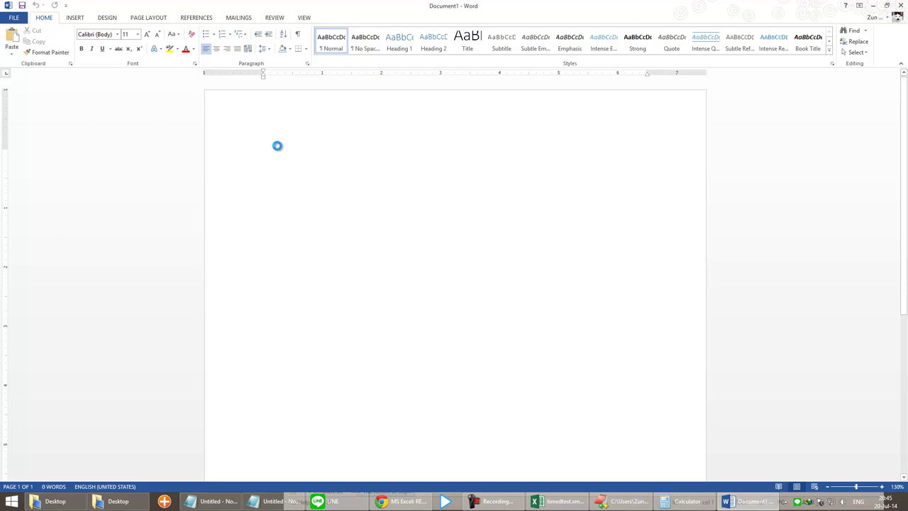
{"action": "key", "text": "ctrl+v"}
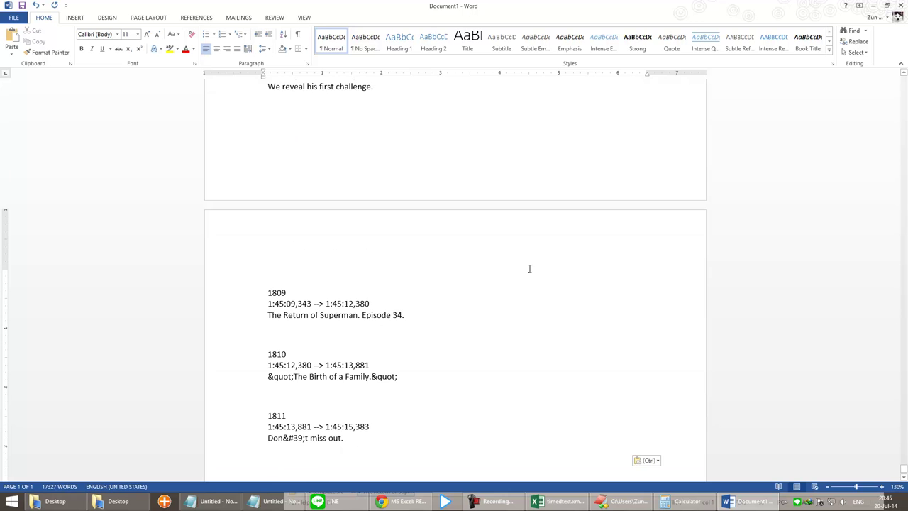
Step: Examine the layout and line spacing of the pasted captions from the start of the Word document
{"action": "left_click_drag", "start_coordinate": [903, 472], "coordinate": [906, 66]}
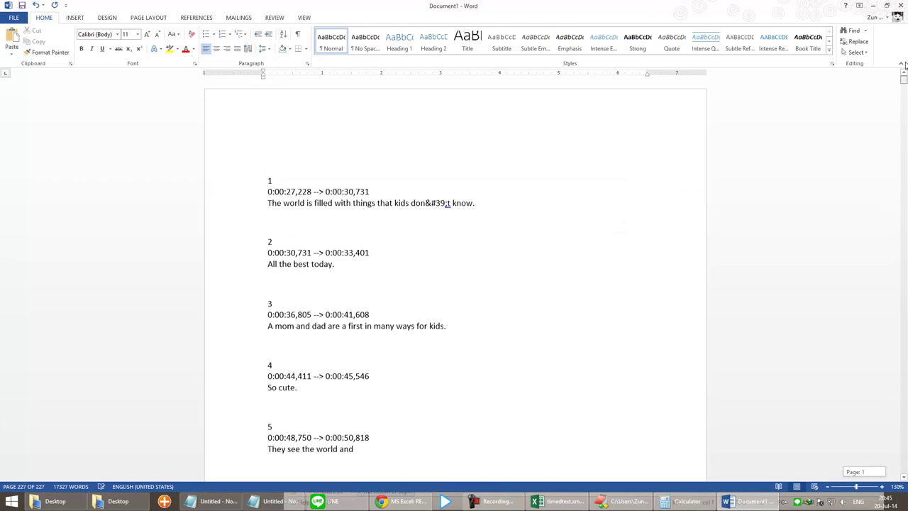
{"action": "left_click", "coordinate": [398, 164]}
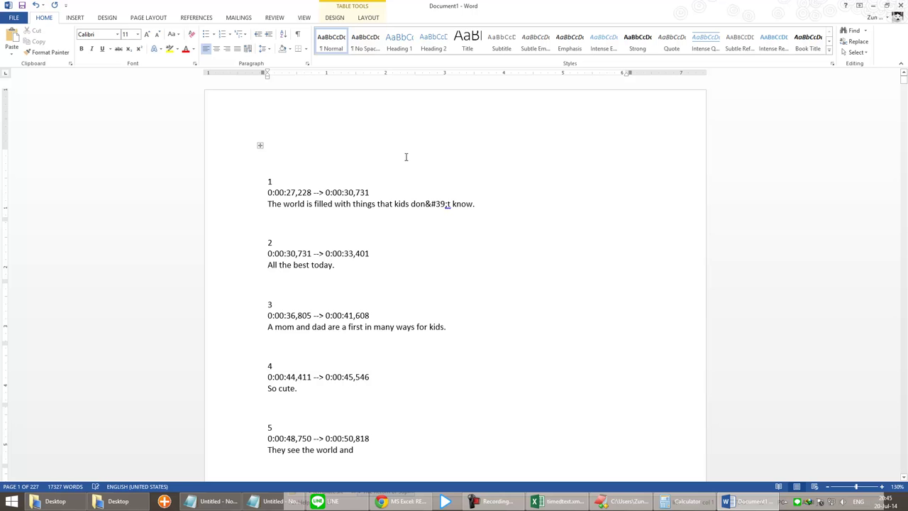
{"action": "key", "text": "Down"}
{"action": "key", "text": "Down"}
{"action": "key", "text": "Down"}
{"action": "key", "text": "Down"}
{"action": "key", "text": "Down"}
{"action": "left_click", "coordinate": [307, 205]}
{"action": "scroll", "coordinate": [220, 251], "scroll_direction": "down", "scroll_amount": 3}
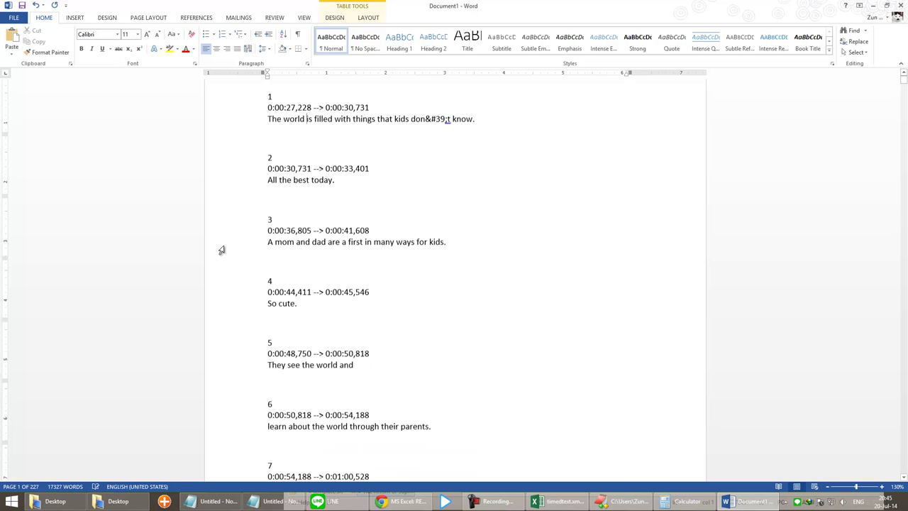
{"action": "scroll", "coordinate": [220, 251], "scroll_direction": "down", "scroll_amount": 5}
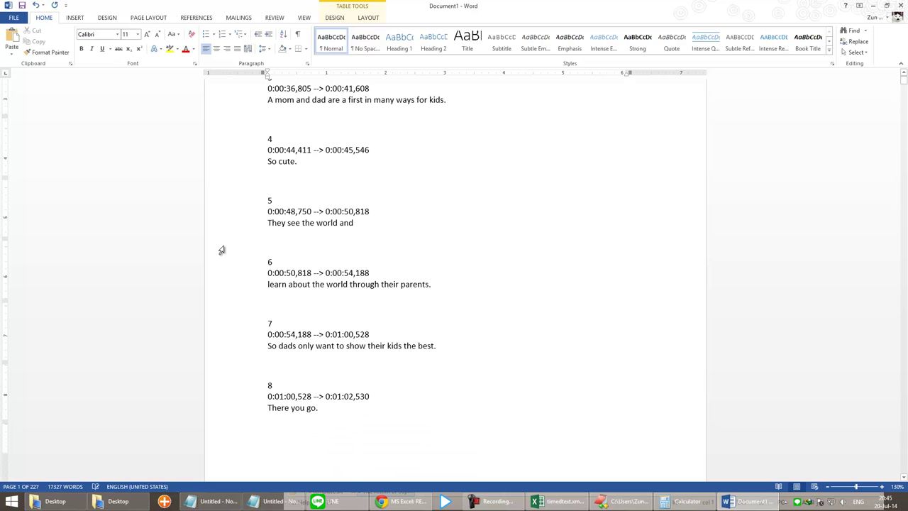
Step: Export the Word document as a plain text file on the Desktop, with the file name superman
{"action": "left_click", "coordinate": [15, 20]}
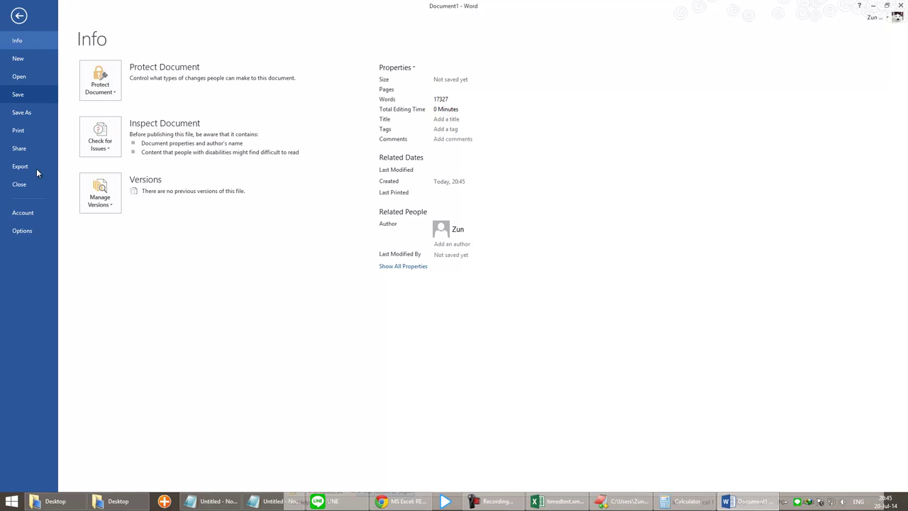
{"action": "left_click", "coordinate": [36, 168]}
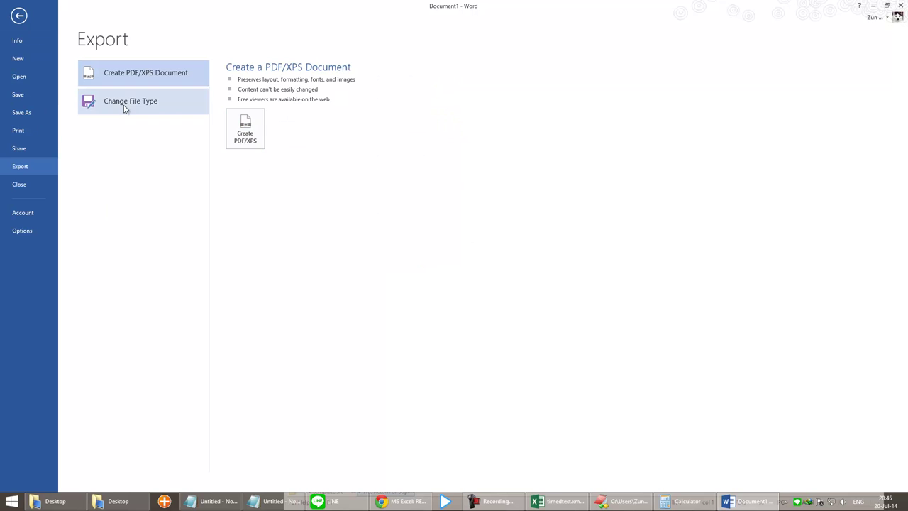
{"action": "left_click", "coordinate": [126, 107]}
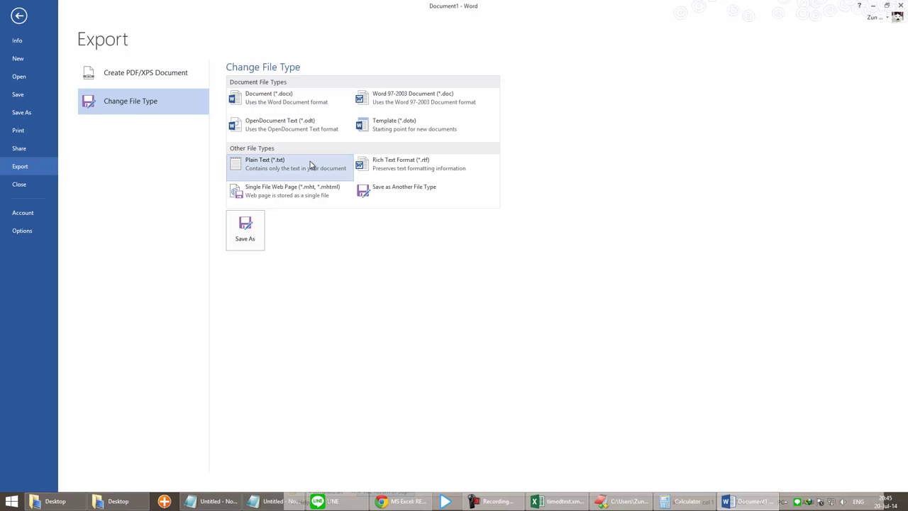
{"action": "left_click", "coordinate": [308, 167]}
{"action": "left_click", "coordinate": [248, 234]}
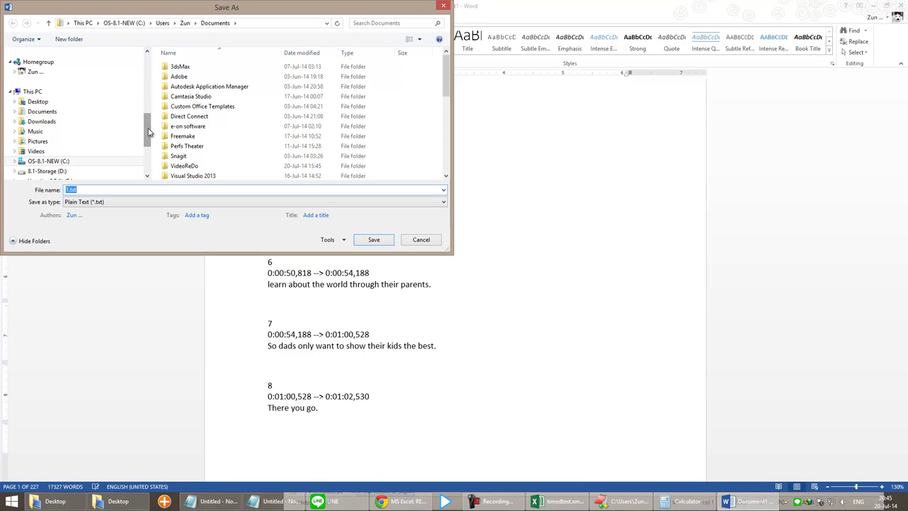
{"action": "left_click_drag", "start_coordinate": [149, 84], "coordinate": [149, 66]}
{"action": "left_click", "coordinate": [74, 86]}
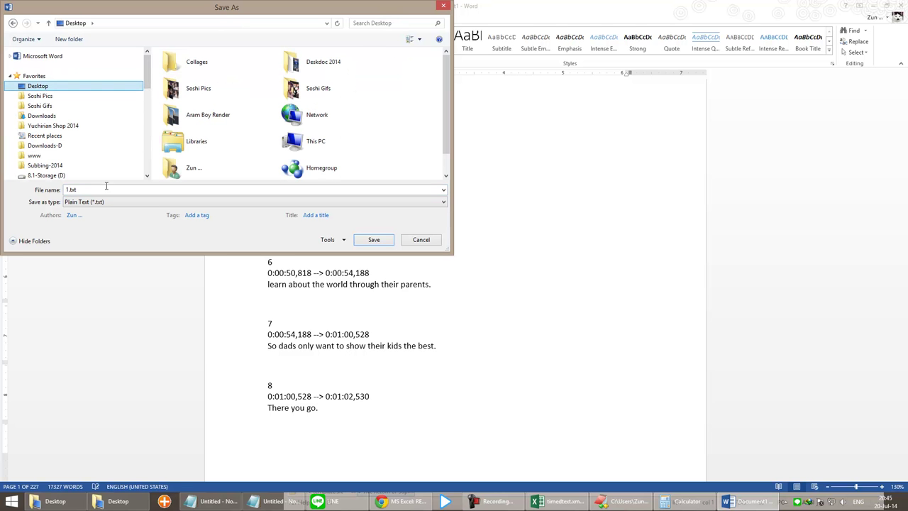
{"action": "left_click", "coordinate": [103, 191]}
{"action": "type", "text": "superman"}
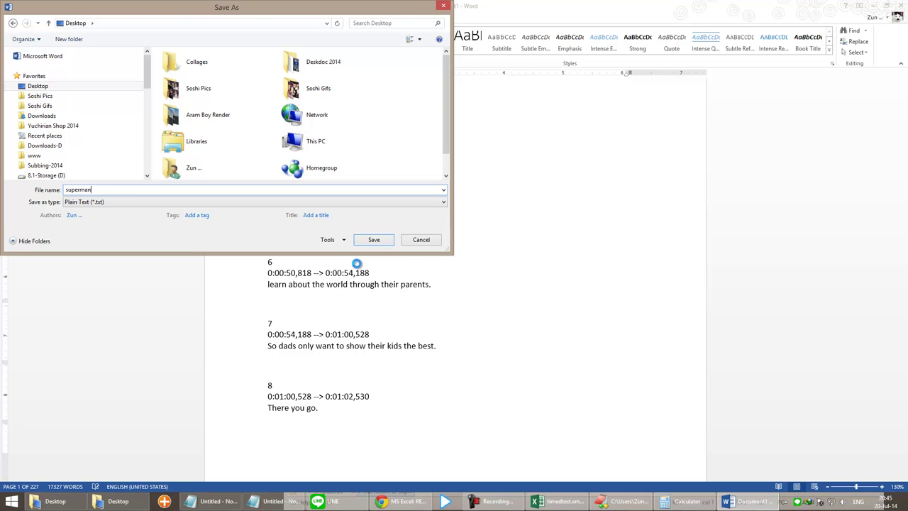
Step: Look through Word's save options and its language, advanced, ribbon, display and general settings, leaving them without changes
{"action": "left_click", "coordinate": [340, 240]}
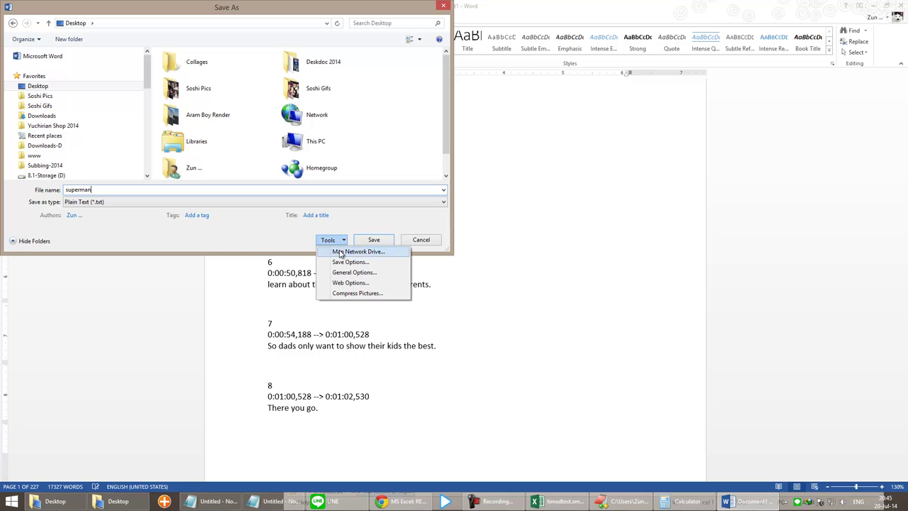
{"action": "left_click", "coordinate": [348, 262]}
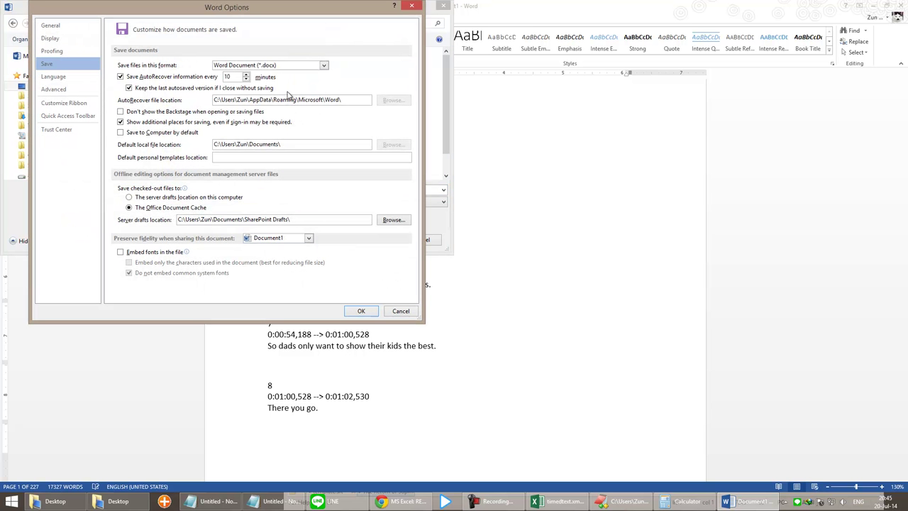
{"action": "left_click", "coordinate": [83, 83]}
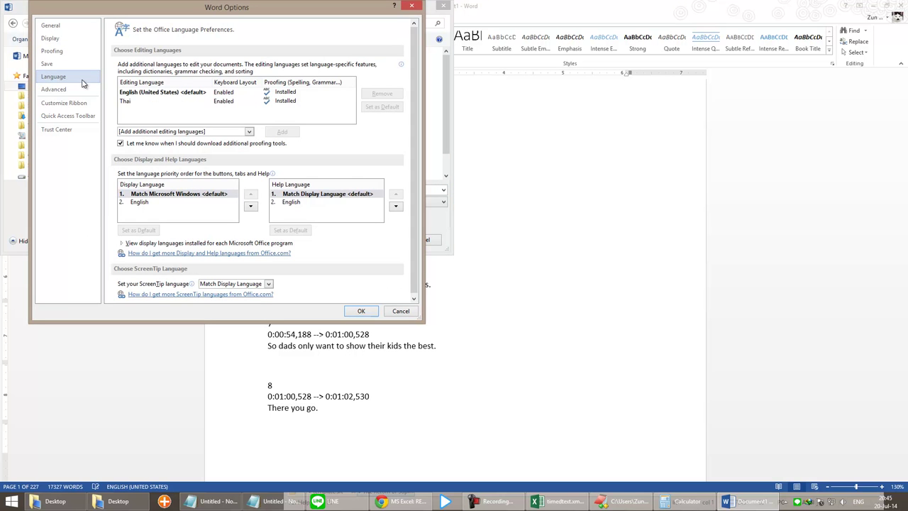
{"action": "left_click", "coordinate": [81, 89]}
{"action": "left_click", "coordinate": [82, 104]}
{"action": "left_click", "coordinate": [72, 38]}
{"action": "left_click", "coordinate": [75, 26]}
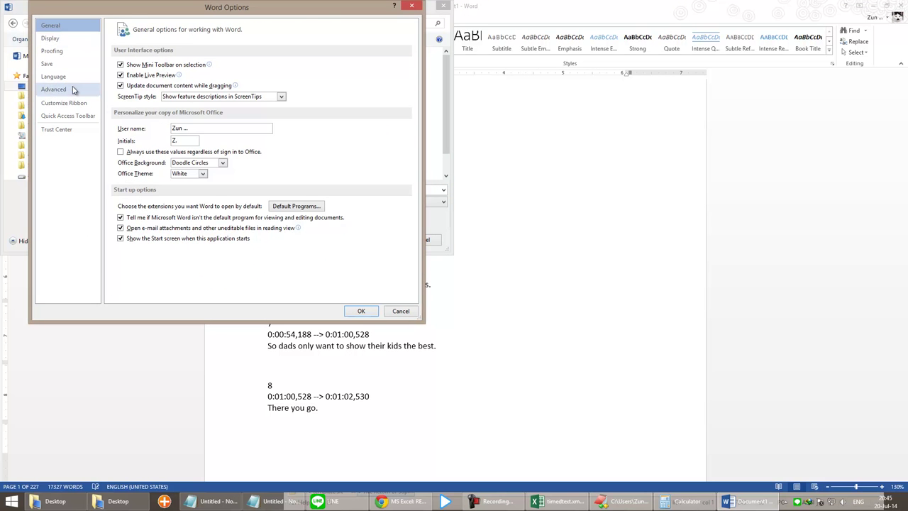
{"action": "key", "text": "Escape"}
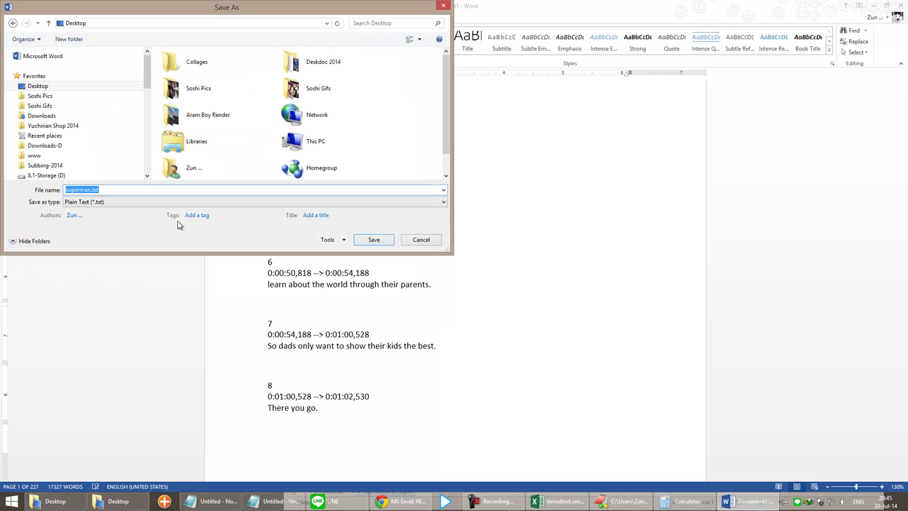
Step: Save the text file and set its conversion to insert line breaks and use Unicode (UTF-8) encoding
{"action": "left_click", "coordinate": [367, 242]}
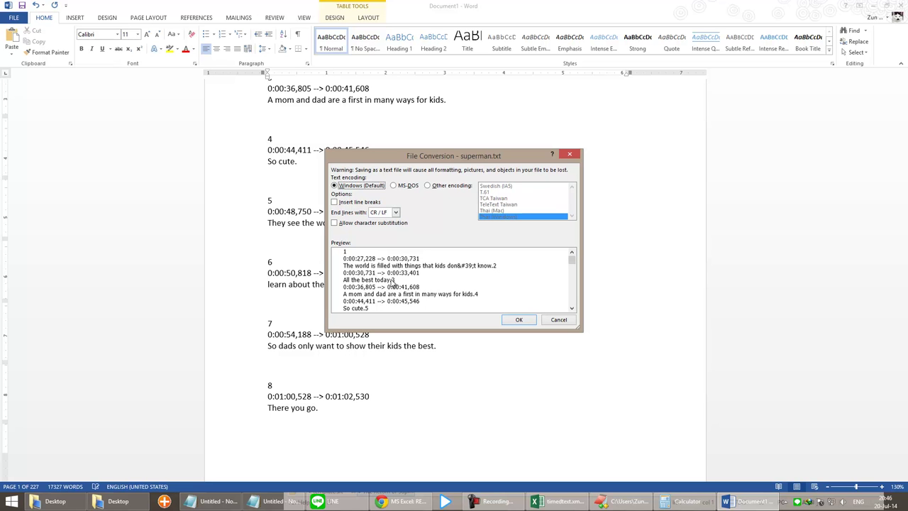
{"action": "left_click", "coordinate": [358, 204]}
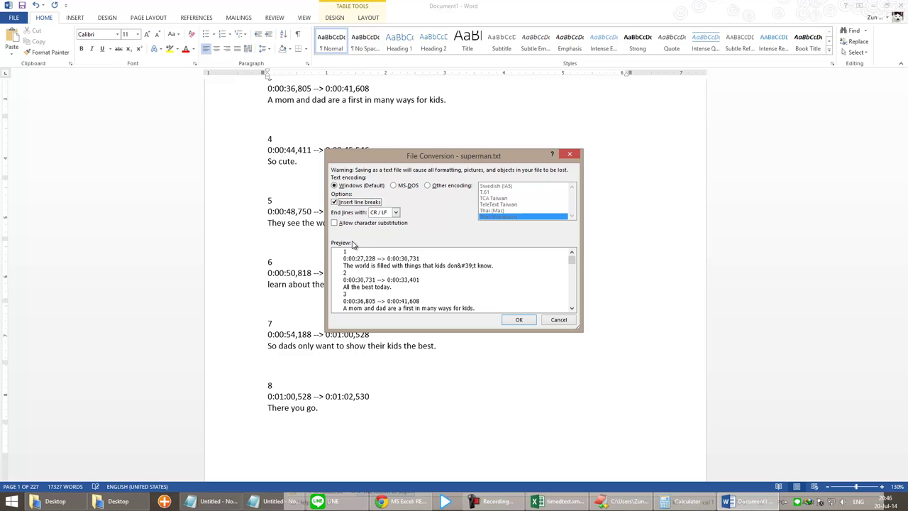
{"action": "left_click", "coordinate": [428, 185]}
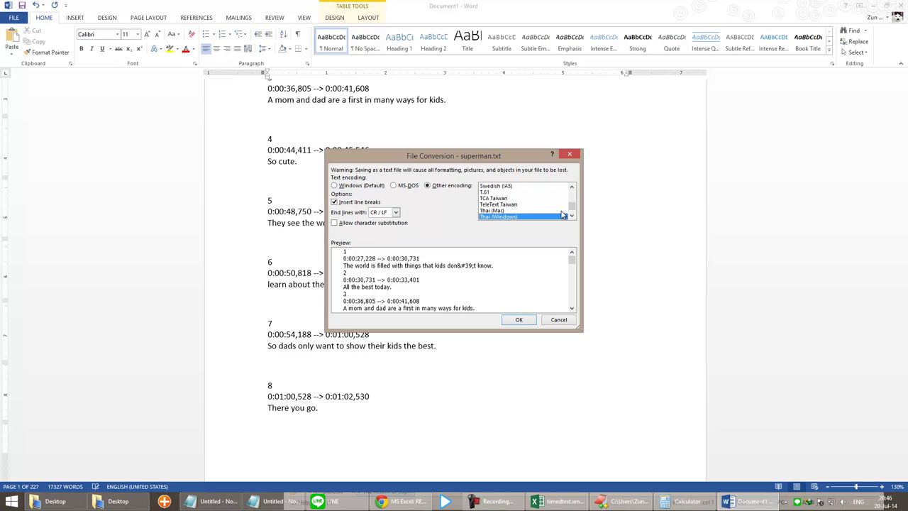
{"action": "scroll", "coordinate": [571, 209], "scroll_direction": "down", "scroll_amount": 5}
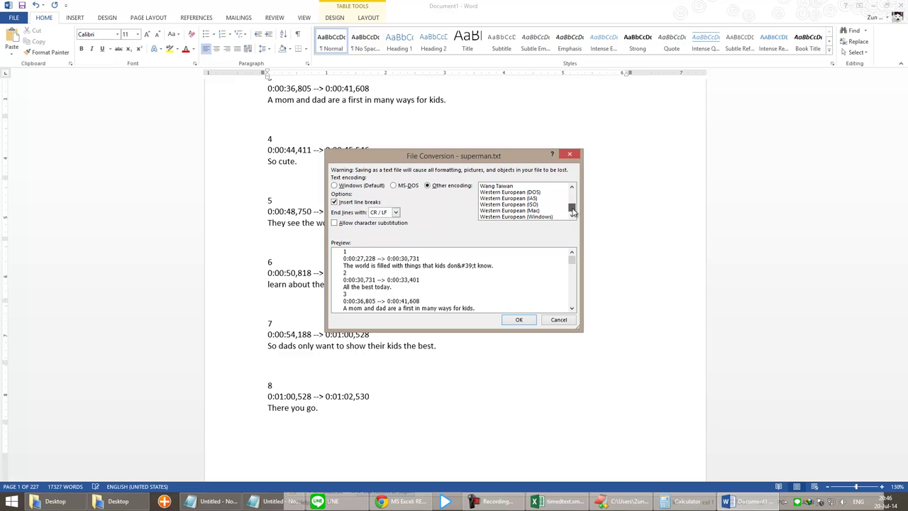
{"action": "scroll", "coordinate": [572, 210], "scroll_direction": "up", "scroll_amount": 4}
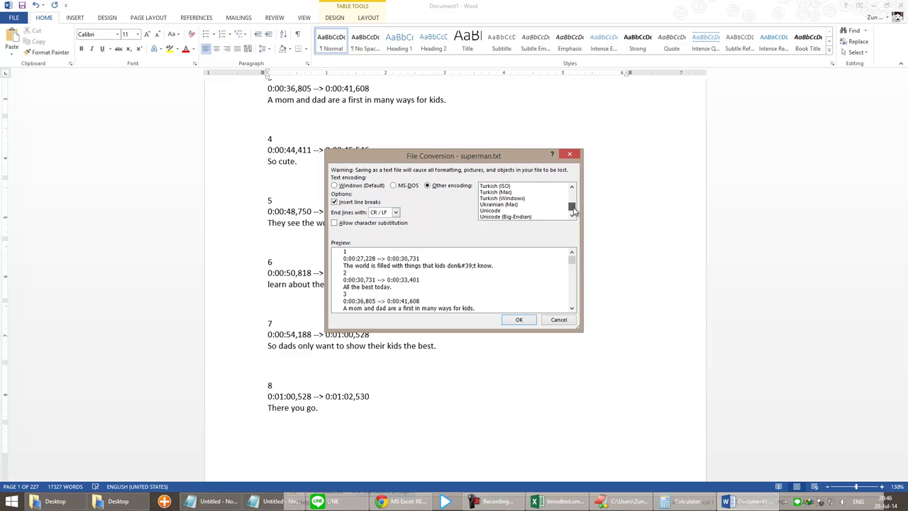
{"action": "scroll", "coordinate": [572, 210], "scroll_direction": "down", "scroll_amount": 2}
{"action": "left_click", "coordinate": [529, 198]}
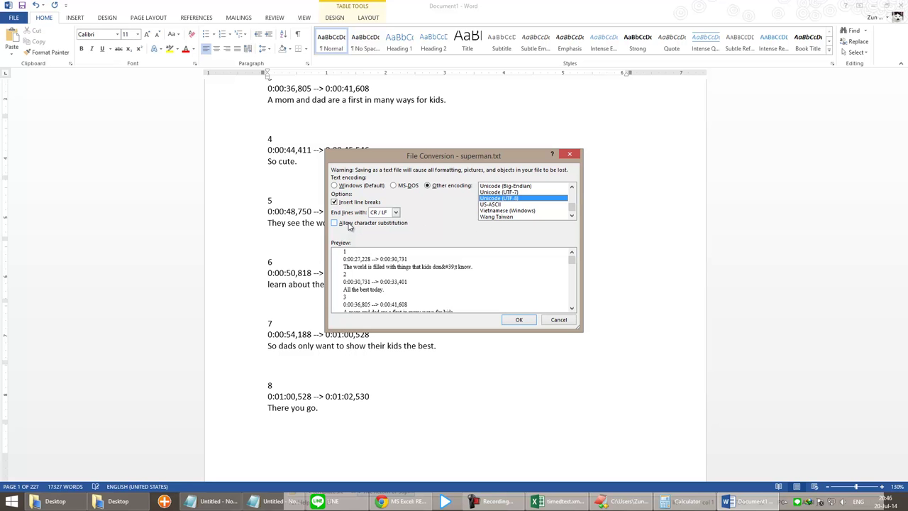
Step: Try the CR only, LF only and LF / CR line endings, return to CR / LF and complete the text conversion
{"action": "left_click", "coordinate": [387, 213]}
{"action": "left_click", "coordinate": [388, 227]}
{"action": "left_click", "coordinate": [395, 213]}
{"action": "left_click", "coordinate": [392, 233]}
{"action": "left_click", "coordinate": [396, 213]}
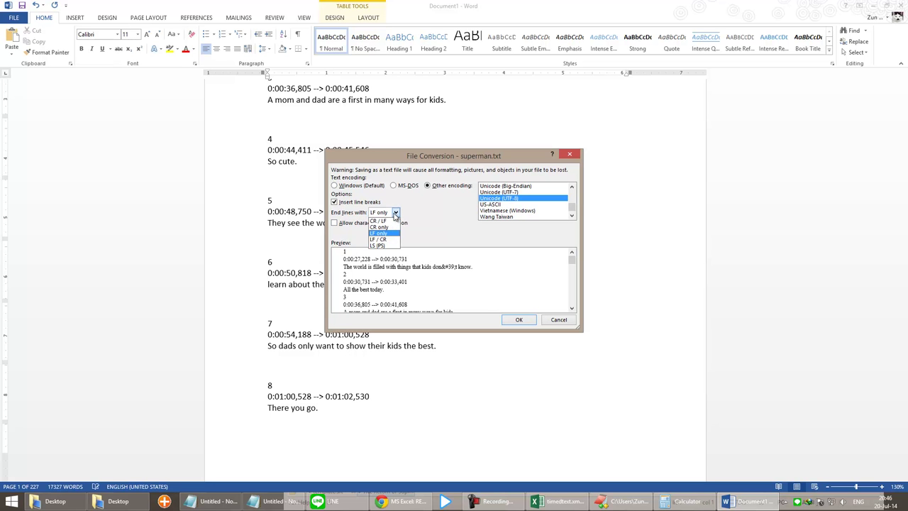
{"action": "left_click", "coordinate": [390, 239]}
{"action": "left_click", "coordinate": [395, 213]}
{"action": "left_click", "coordinate": [390, 221]}
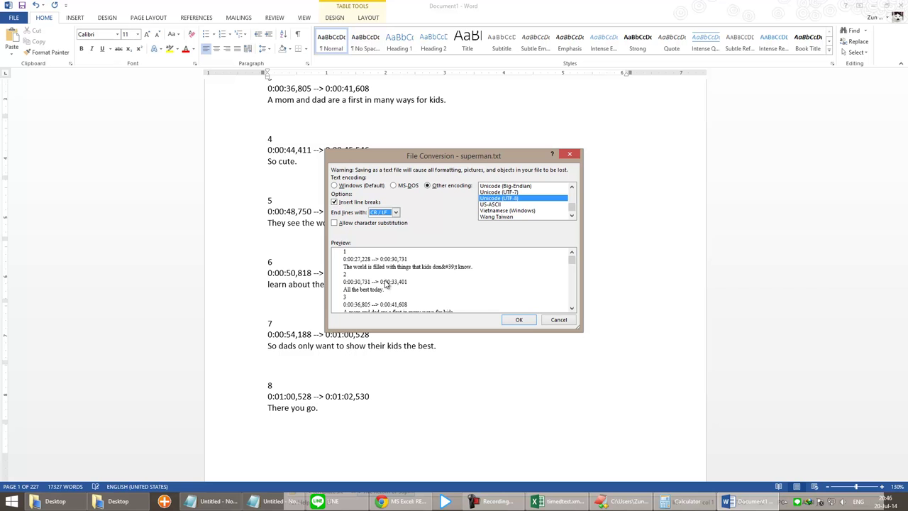
{"action": "left_click", "coordinate": [520, 320]}
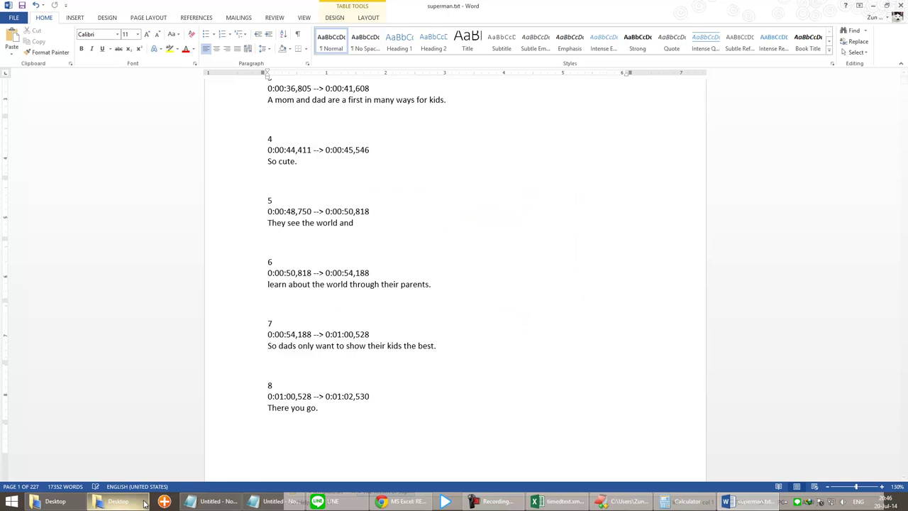
Step: Open superman.txt from the Desktop folder in Notepad, examine the spacing between the captions and close it
{"action": "left_click", "coordinate": [106, 501]}
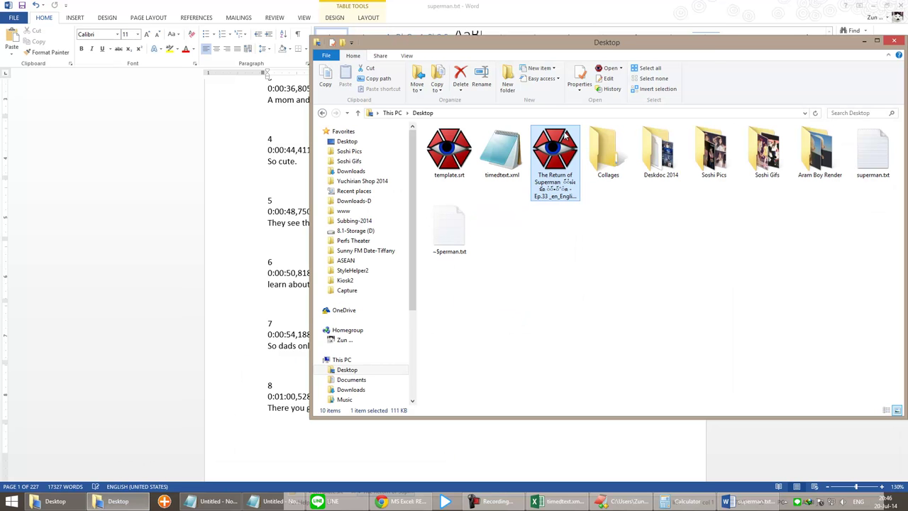
{"action": "left_click_drag", "start_coordinate": [715, 50], "coordinate": [239, 96]}
{"action": "left_click", "coordinate": [407, 218]}
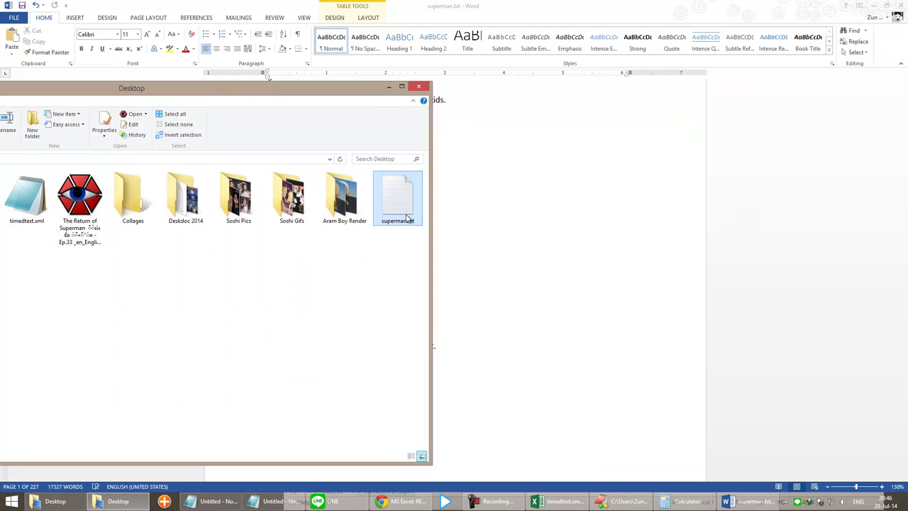
{"action": "double_click", "coordinate": [408, 218]}
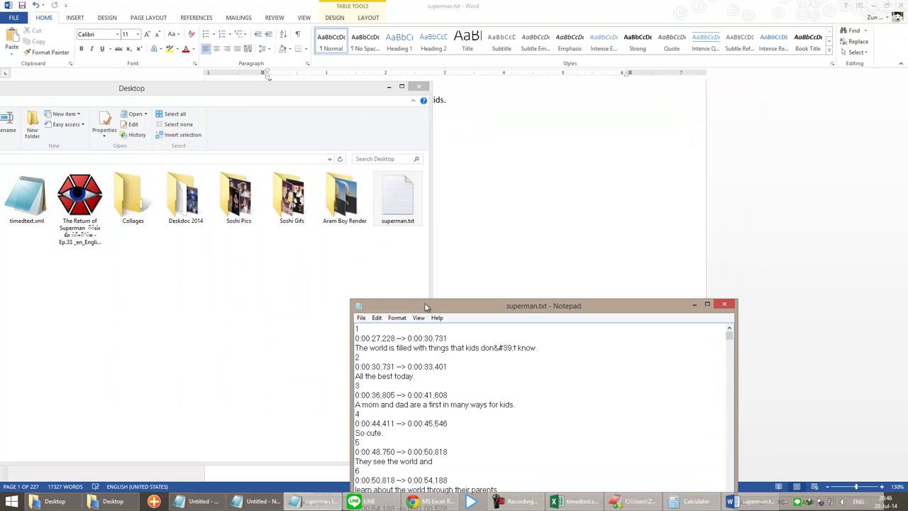
{"action": "double_click", "coordinate": [425, 306]}
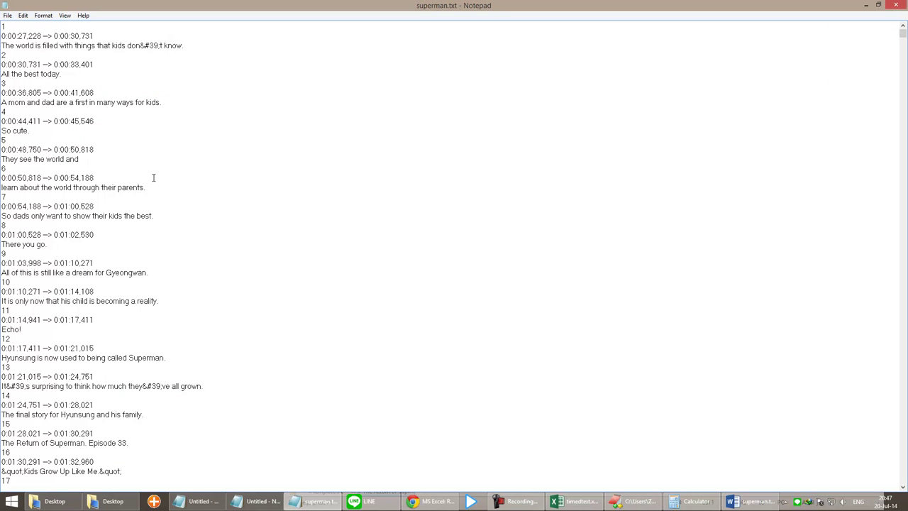
{"action": "scroll", "coordinate": [51, 73], "scroll_direction": "down", "scroll_amount": 20}
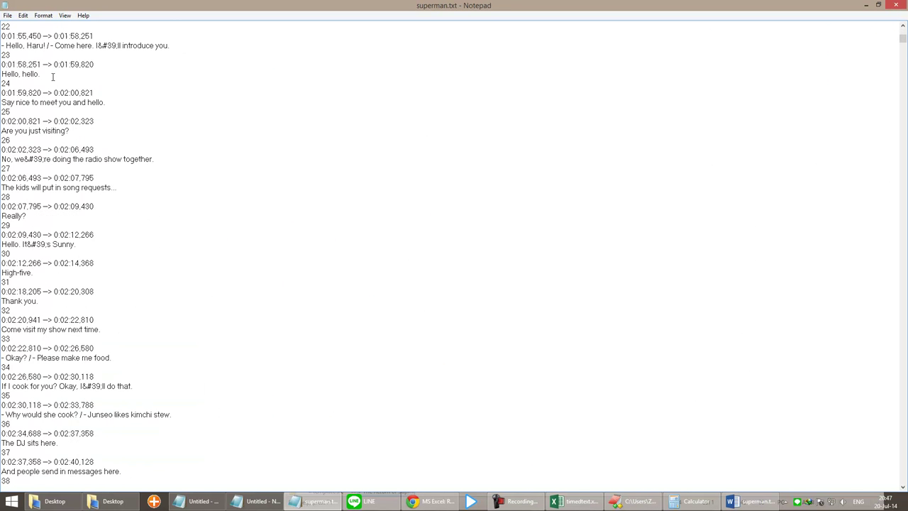
{"action": "scroll", "coordinate": [30, 149], "scroll_direction": "down", "scroll_amount": 20}
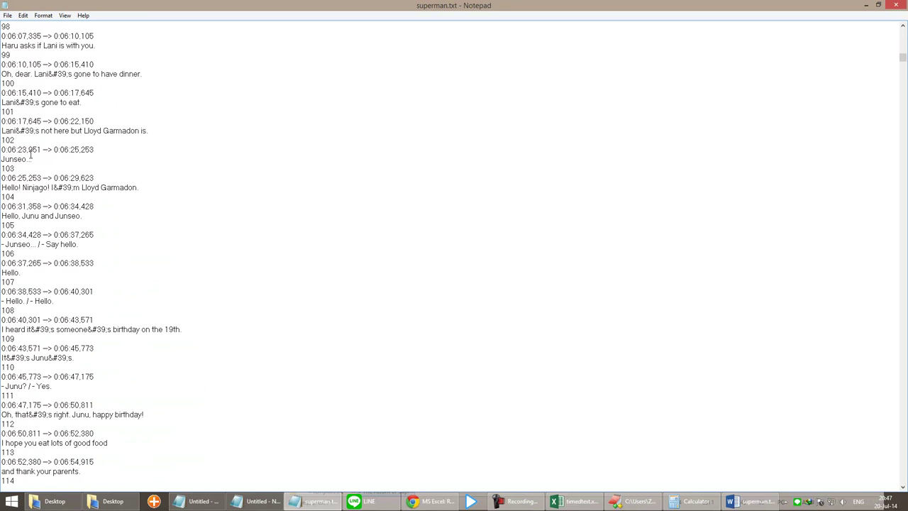
{"action": "scroll", "coordinate": [40, 149], "scroll_direction": "up", "scroll_amount": 1}
{"action": "key", "text": "alt+F4"}
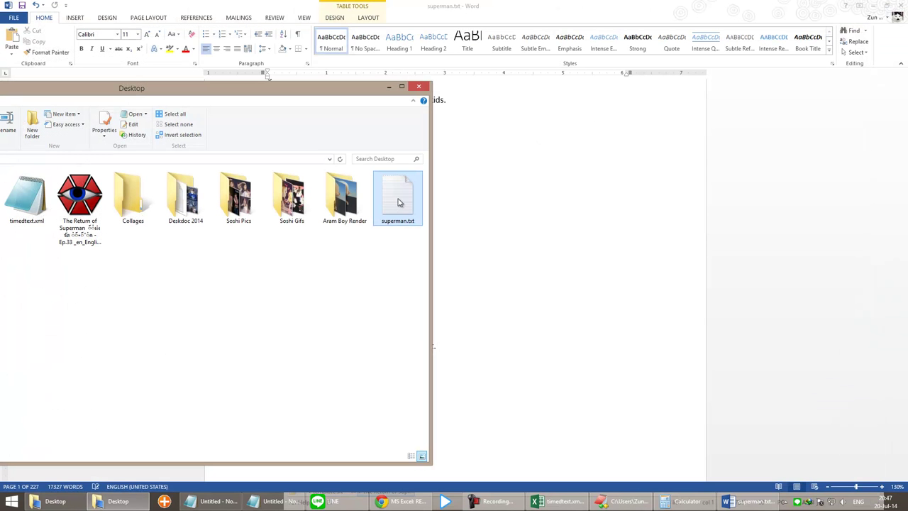
Step: Try to rename superman.txt as superman.srt, accepting the change of file extension
{"action": "key", "text": "F2"}
{"action": "key", "text": "End"}
{"action": "key", "text": "shift+Left"}
{"action": "key", "text": "shift+Left"}
{"action": "key", "text": "shift+Left"}
{"action": "type", "text": "srt"}
{"action": "key", "text": "Return"}
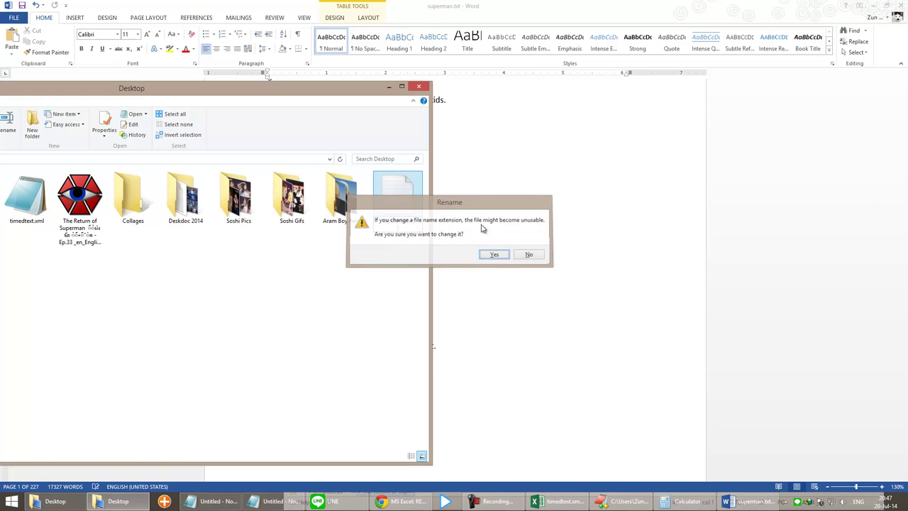
{"action": "key", "text": "Return"}
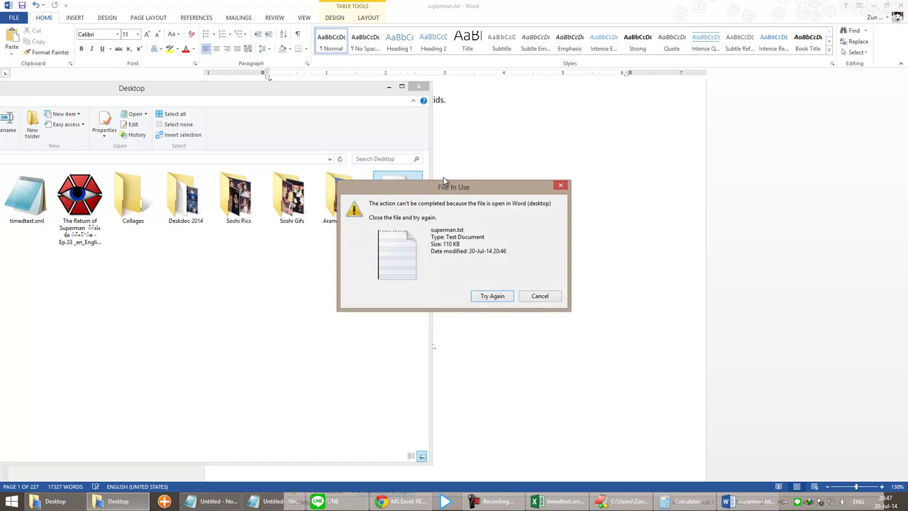
Step: Close the exported document in Word and retry renaming the text file as superman.srt
{"action": "left_click", "coordinate": [444, 181]}
{"action": "left_click", "coordinate": [899, 5]}
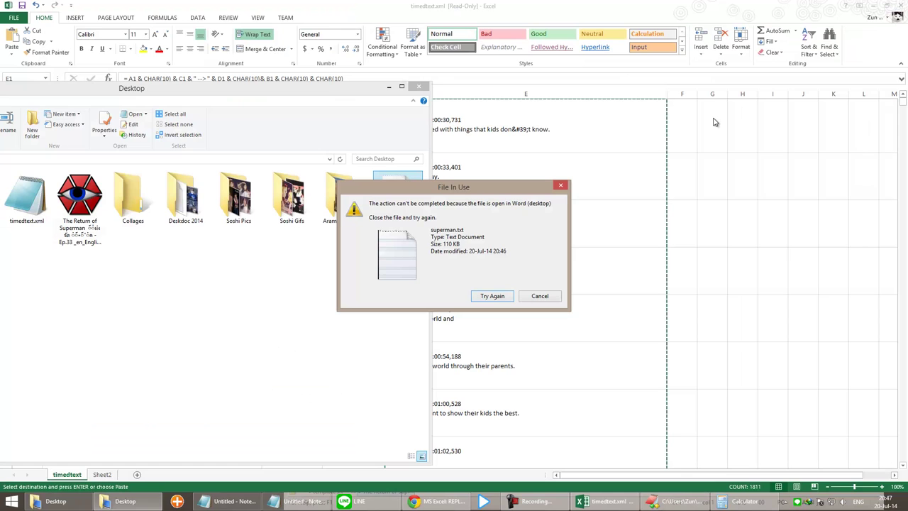
{"action": "left_click", "coordinate": [493, 296]}
Step: Maximize the Desktop folder window, open superman.srt in Aegisub to check its subtitle lines, and close it
{"action": "left_click_drag", "start_coordinate": [355, 91], "coordinate": [609, 66]}
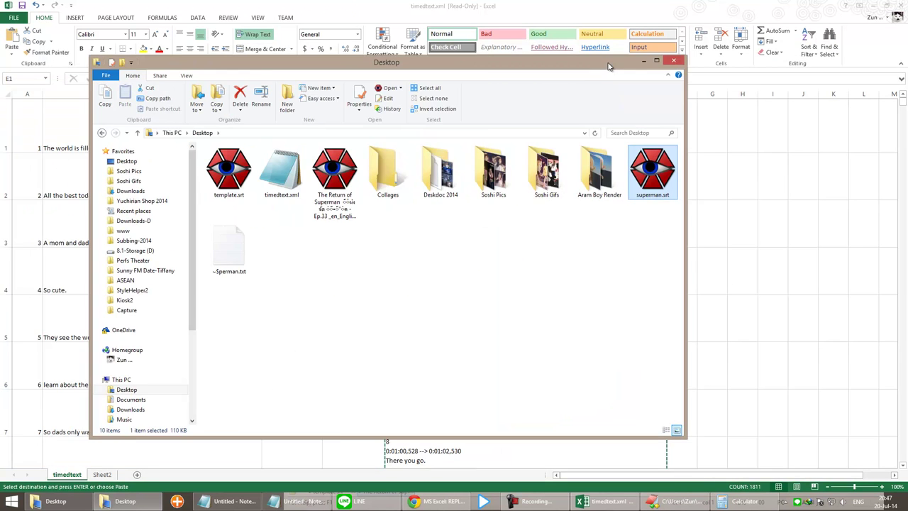
{"action": "double_click", "coordinate": [609, 66]}
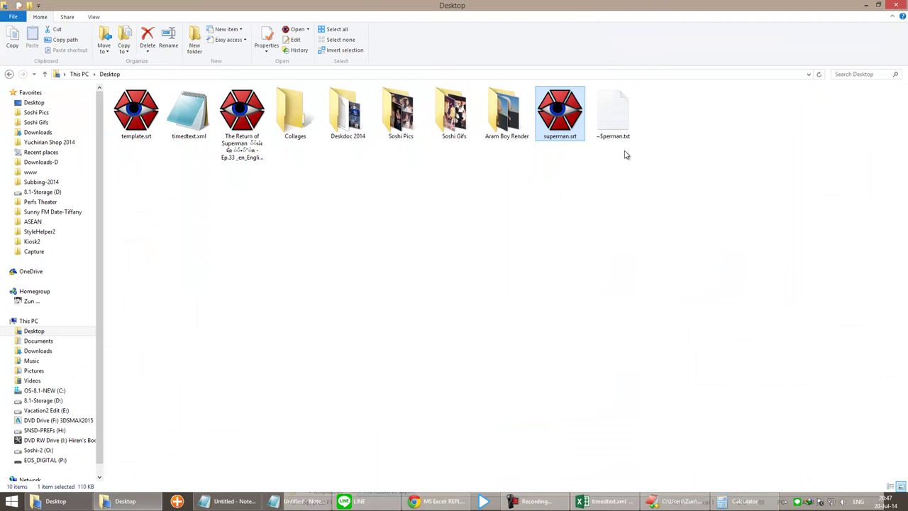
{"action": "double_click", "coordinate": [561, 108]}
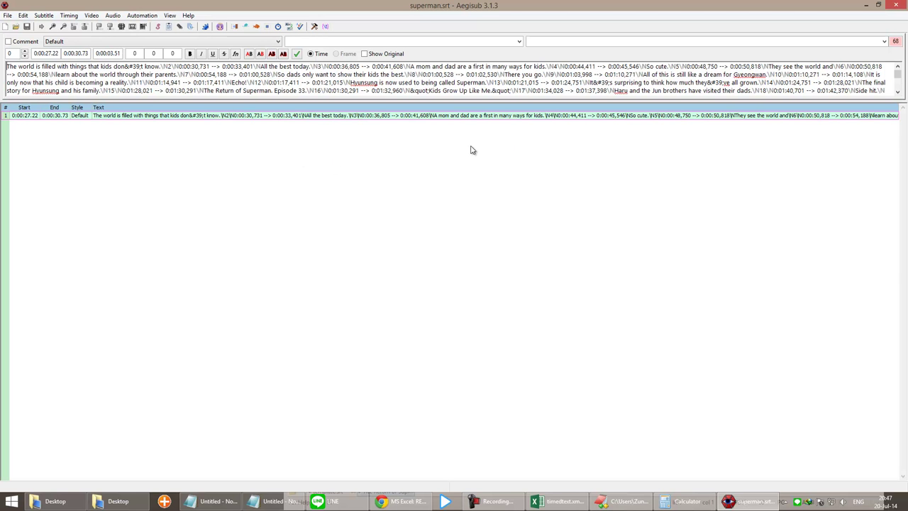
{"action": "left_click", "coordinate": [897, 5]}
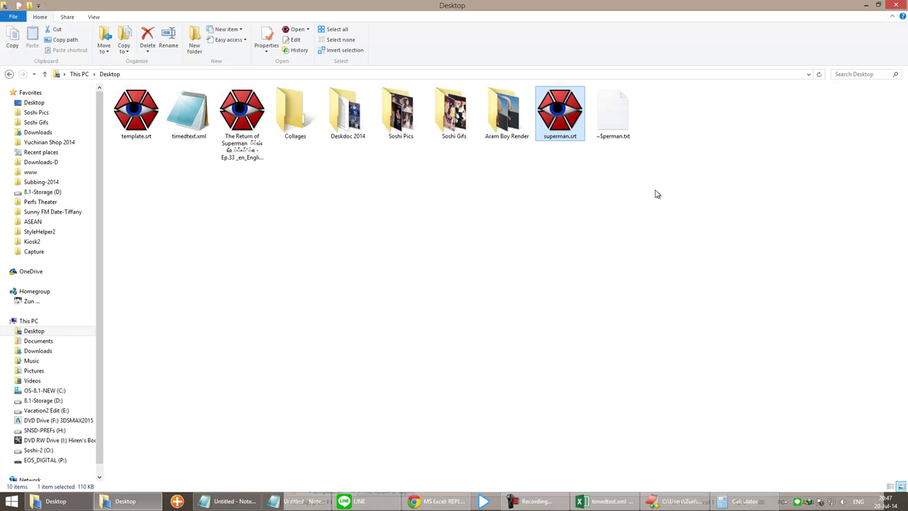
Step: Open superman.srt from the Desktop folder in EditPlus
{"action": "right_click", "coordinate": [562, 118]}
{"action": "left_click", "coordinate": [589, 163]}
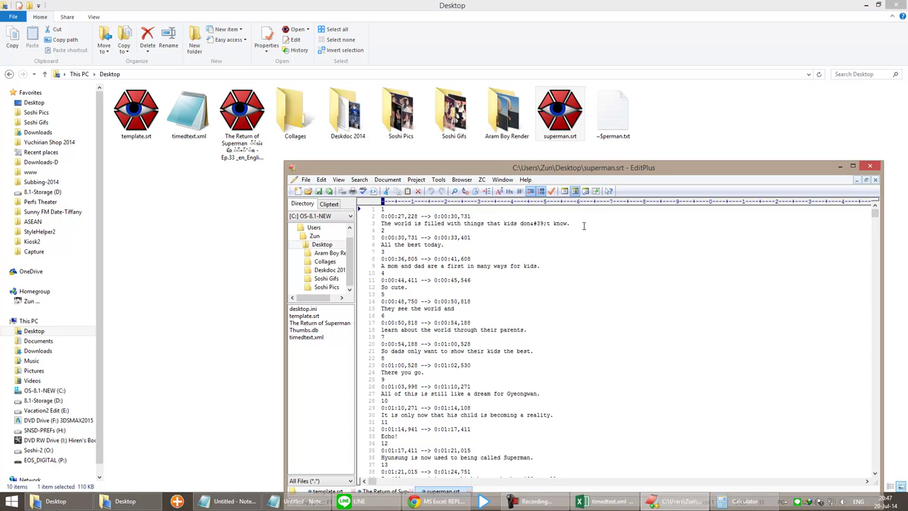
Step: Insert a blank line after the first subtitle in superman.srt, save it, and check the file in Aegisub
{"action": "key", "text": "Return"}
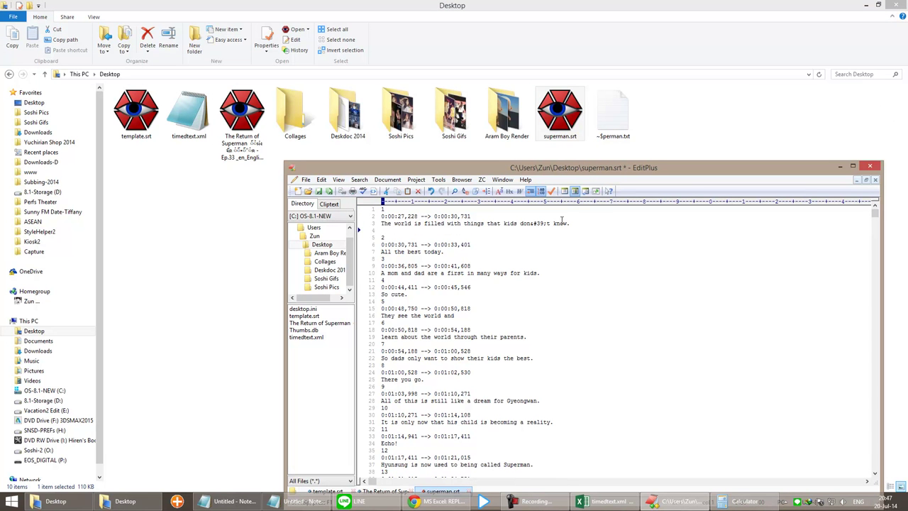
{"action": "left_click", "coordinate": [320, 191]}
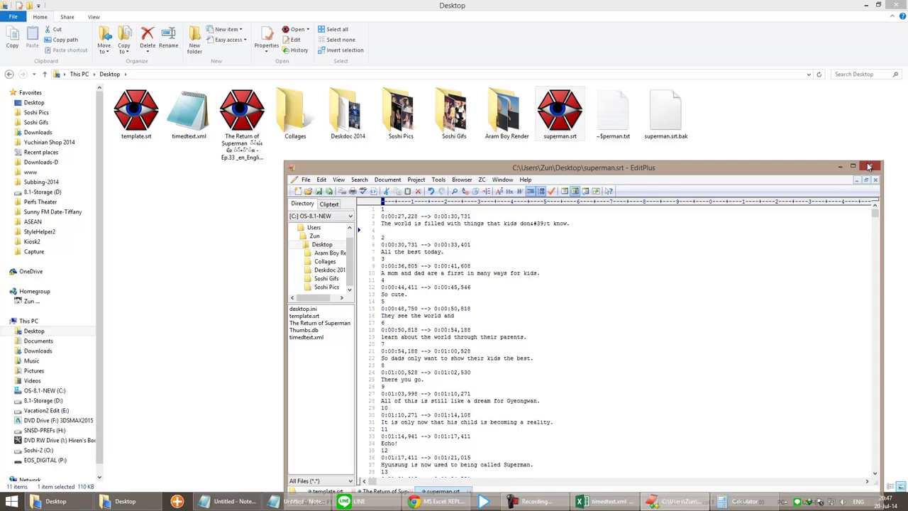
{"action": "left_click", "coordinate": [870, 165]}
{"action": "double_click", "coordinate": [572, 119]}
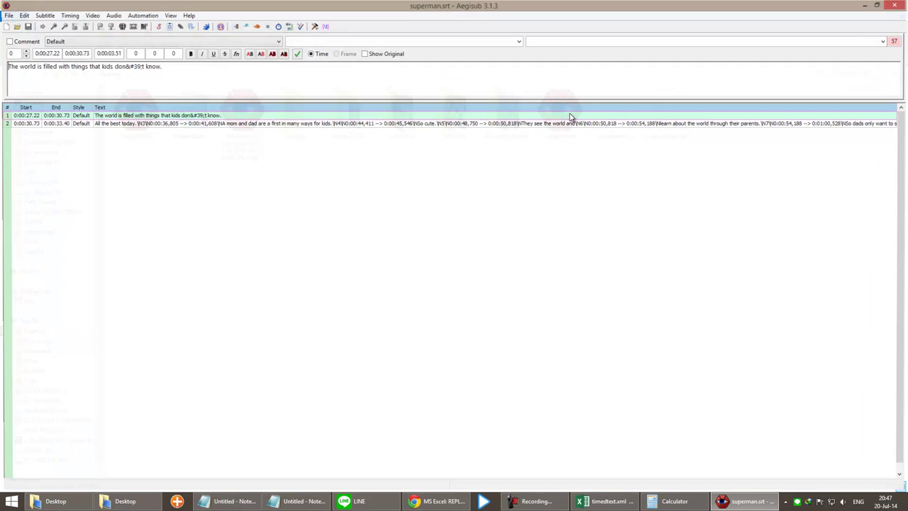
{"action": "key", "text": "alt+F4"}
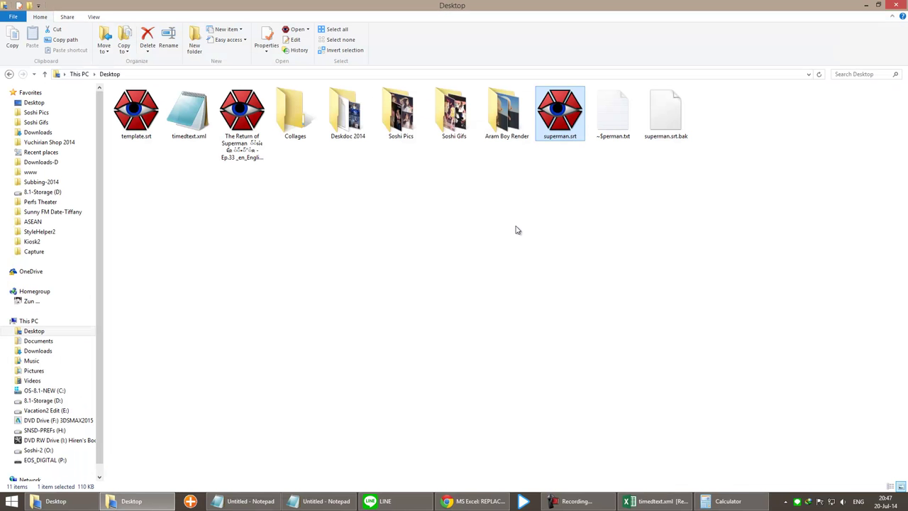
{"action": "right_click", "coordinate": [561, 109]}
{"action": "left_click", "coordinate": [588, 156]}
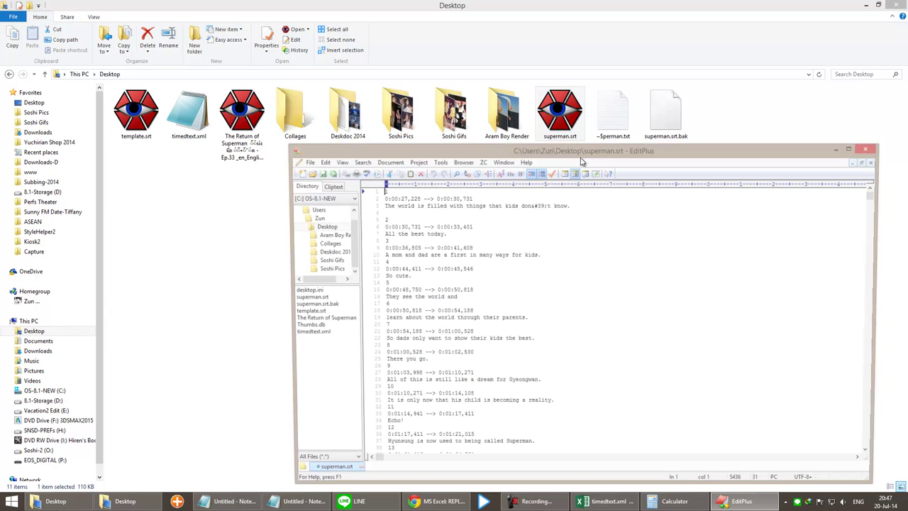
{"action": "key", "text": "Up"}
{"action": "key", "text": "BackSpace"}
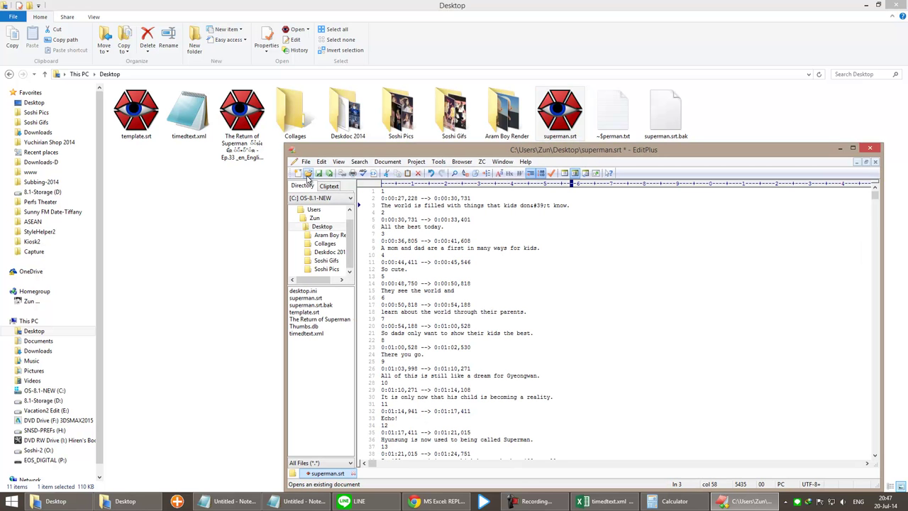
{"action": "double_click", "coordinate": [292, 149]}
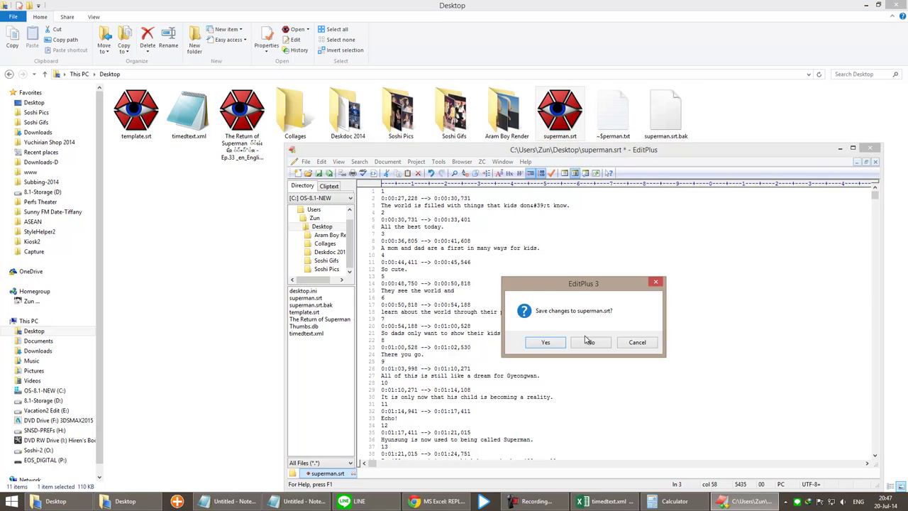
{"action": "left_click", "coordinate": [588, 341]}
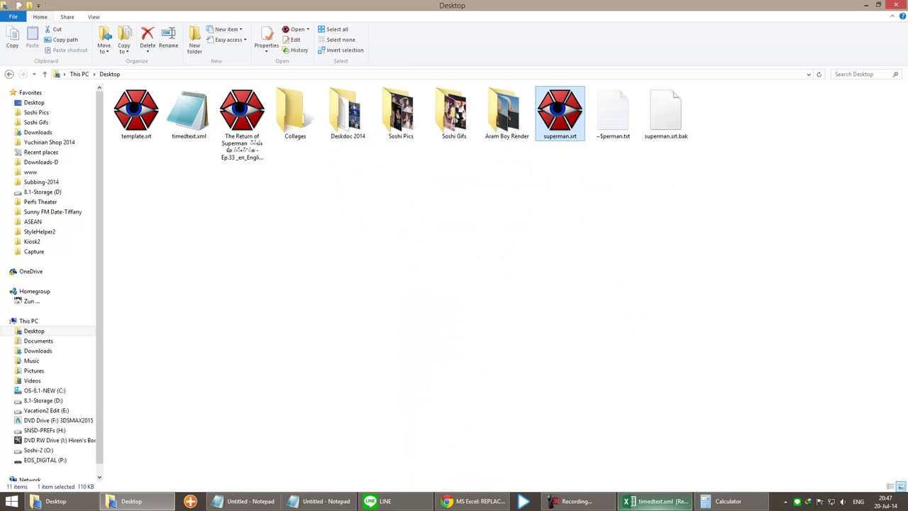
Step: In the timedtext workbook, replace the final CHAR(10) & CHAR(10) in E1's formula with "#" & "#" and fill it down column E
{"action": "left_click", "coordinate": [648, 501]}
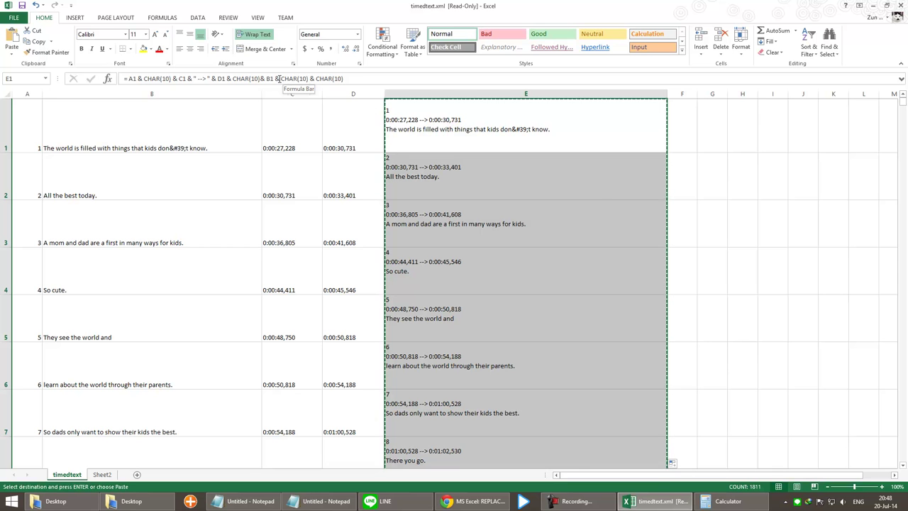
{"action": "left_click_drag", "start_coordinate": [282, 79], "coordinate": [361, 79]}
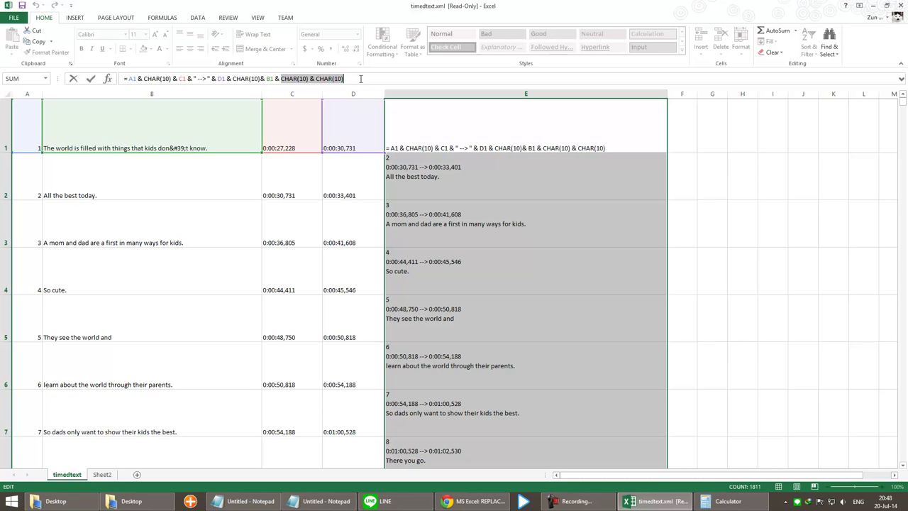
{"action": "type", "text": "\"#"}
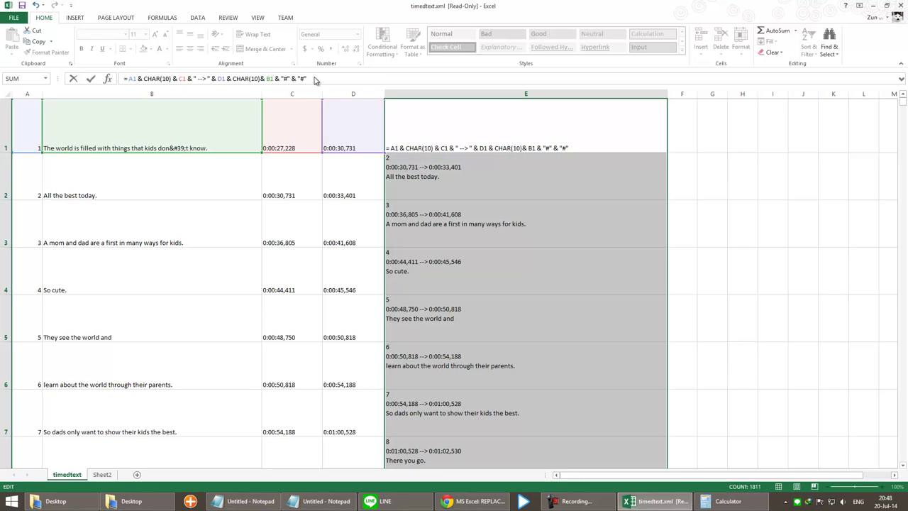
{"action": "key", "text": "Return"}
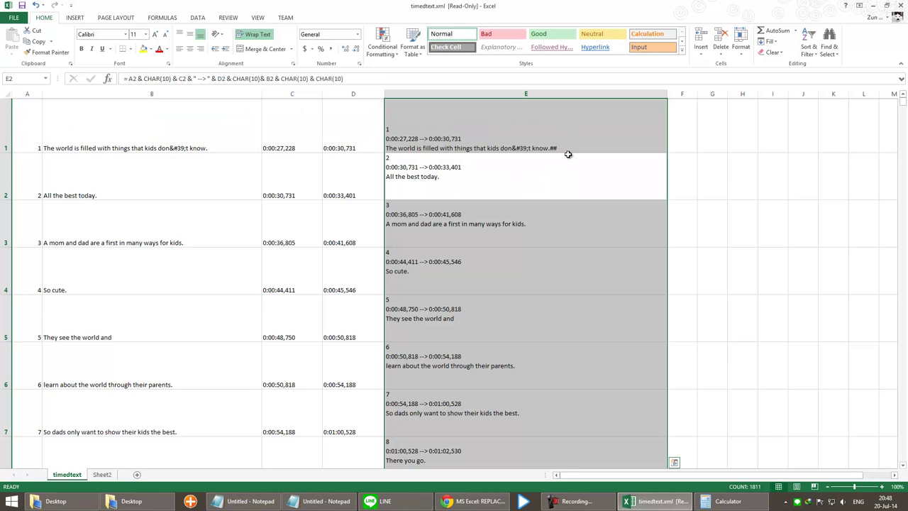
{"action": "left_click", "coordinate": [579, 137]}
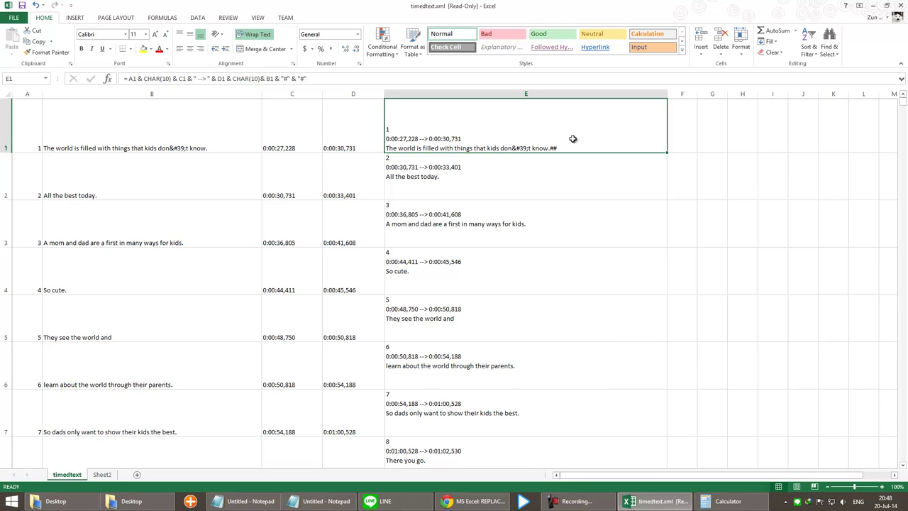
{"action": "double_click", "coordinate": [669, 152]}
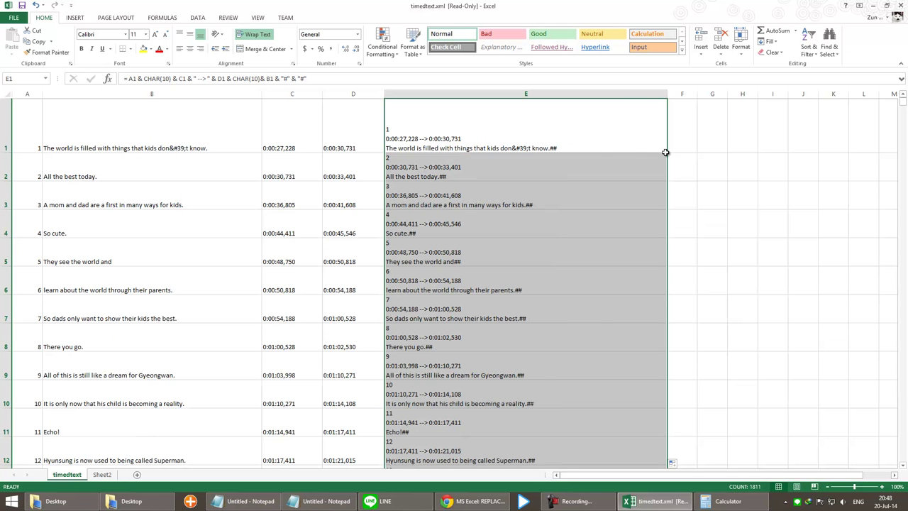
Step: Copy the filled column E cells and paste them into a new blank Word document
{"action": "right_click", "coordinate": [509, 135]}
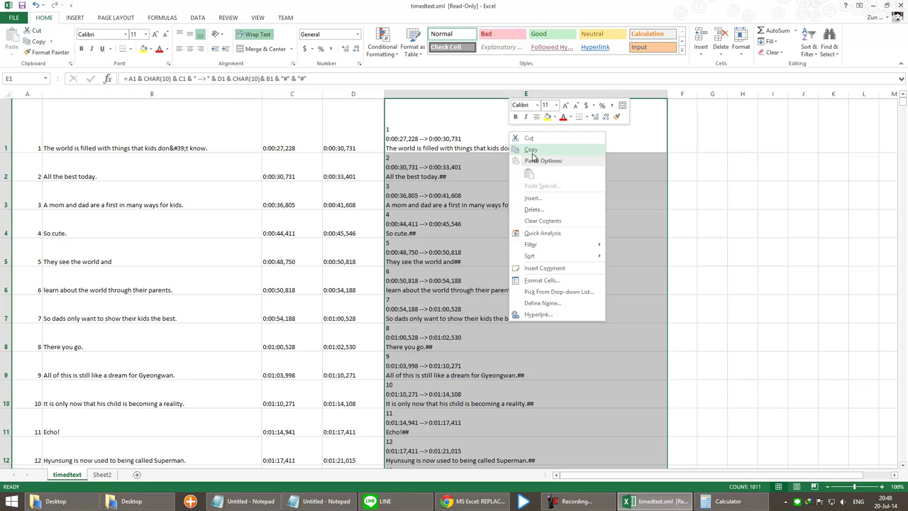
{"action": "left_click", "coordinate": [532, 151]}
{"action": "key", "text": "super"}
{"action": "type", "text": "word"}
{"action": "key", "text": "Return"}
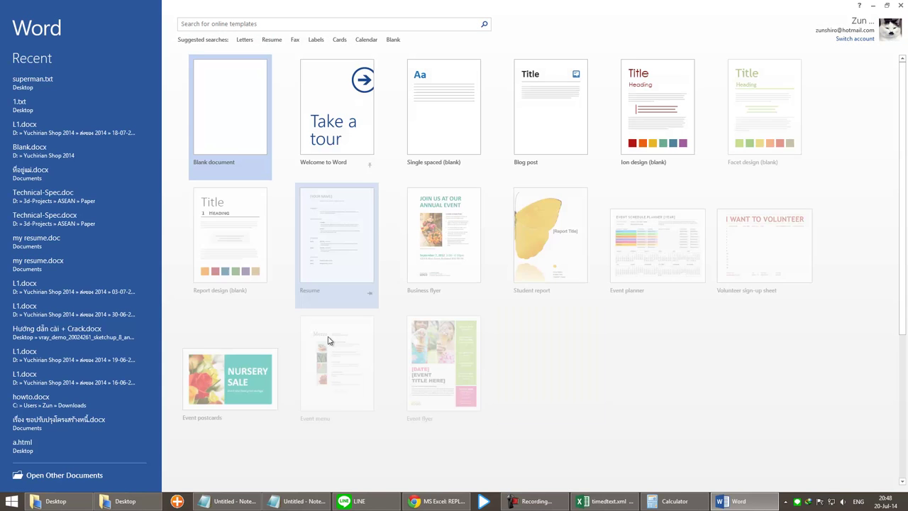
{"action": "key", "text": "Return"}
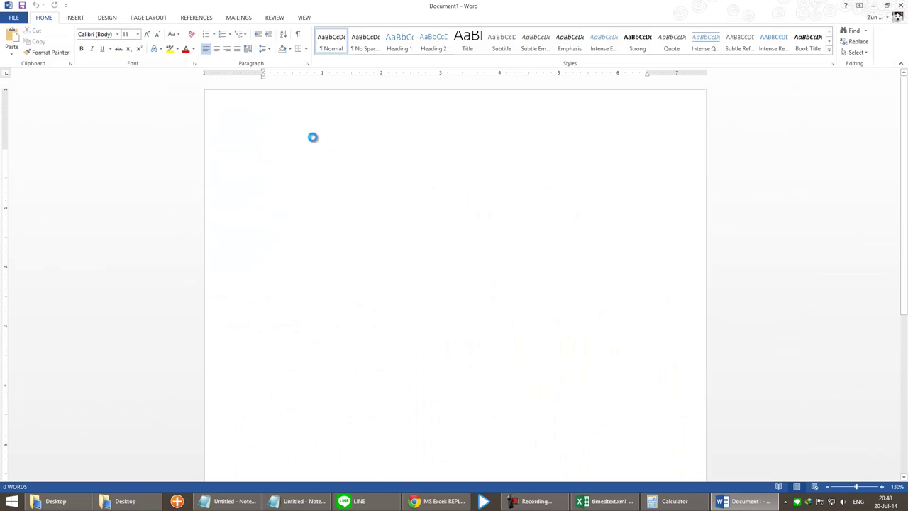
{"action": "key", "text": "ctrl+v"}
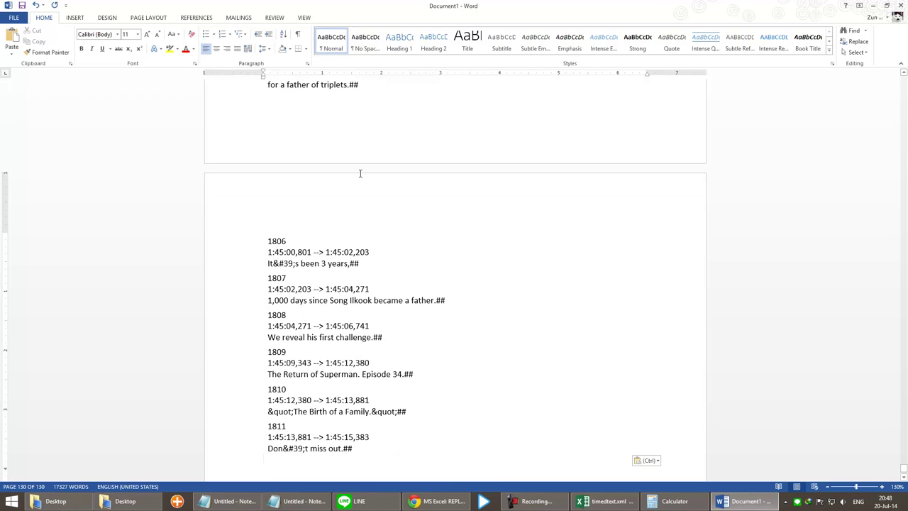
Step: Try to replace every ## in the document with ^P
{"action": "left_click_drag", "start_coordinate": [904, 471], "coordinate": [906, 49]}
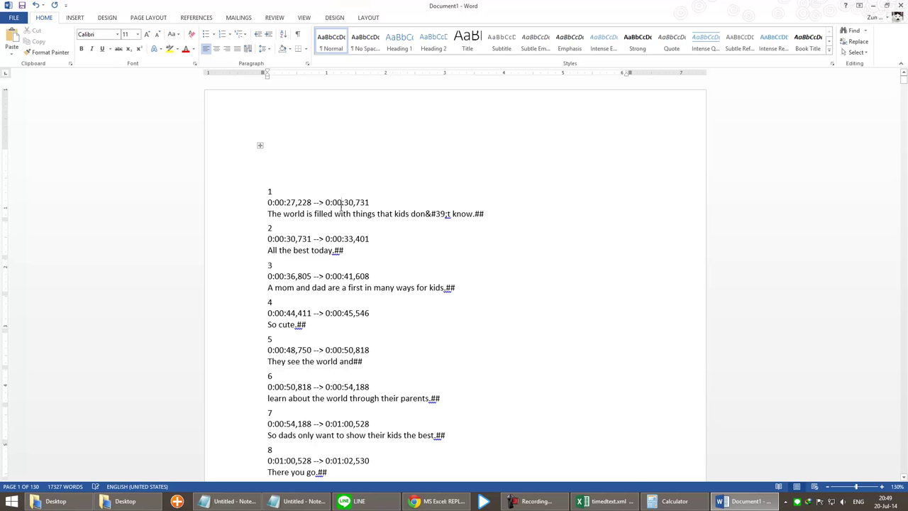
{"action": "left_click", "coordinate": [260, 145]}
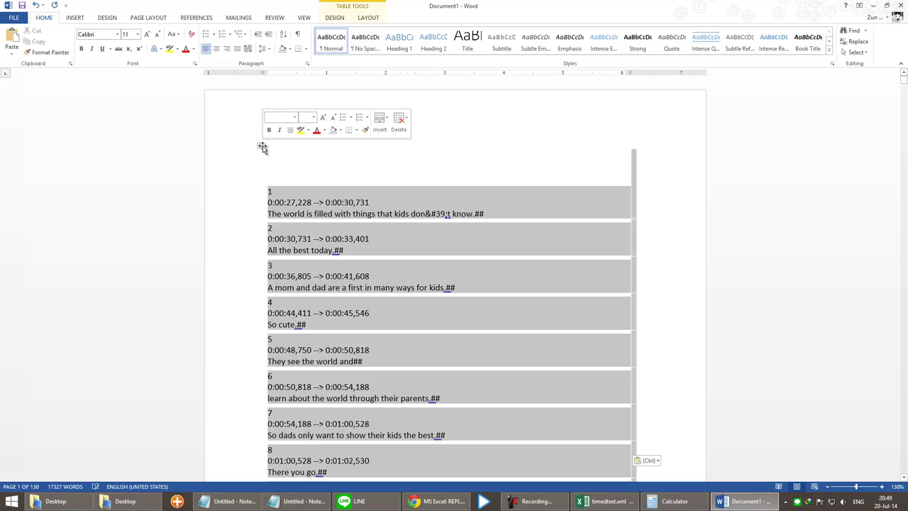
{"action": "left_click", "coordinate": [481, 220]}
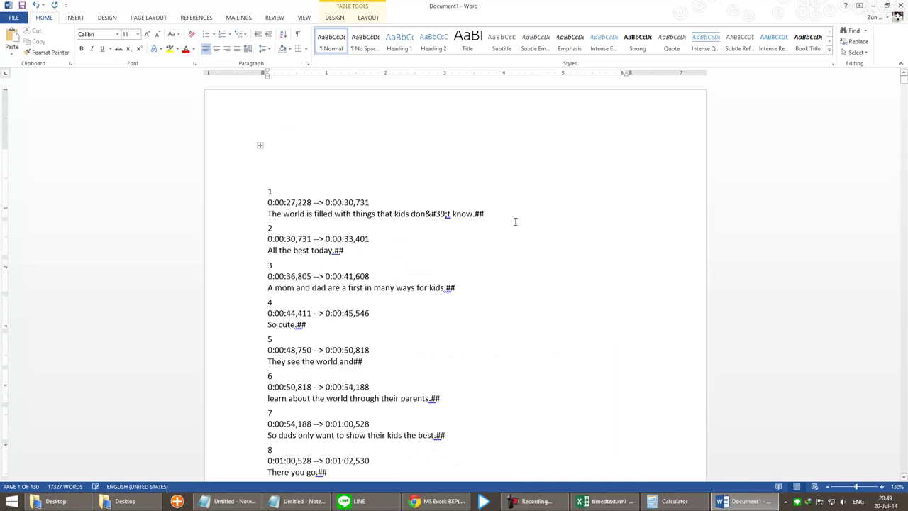
{"action": "key", "text": "ctrl+h"}
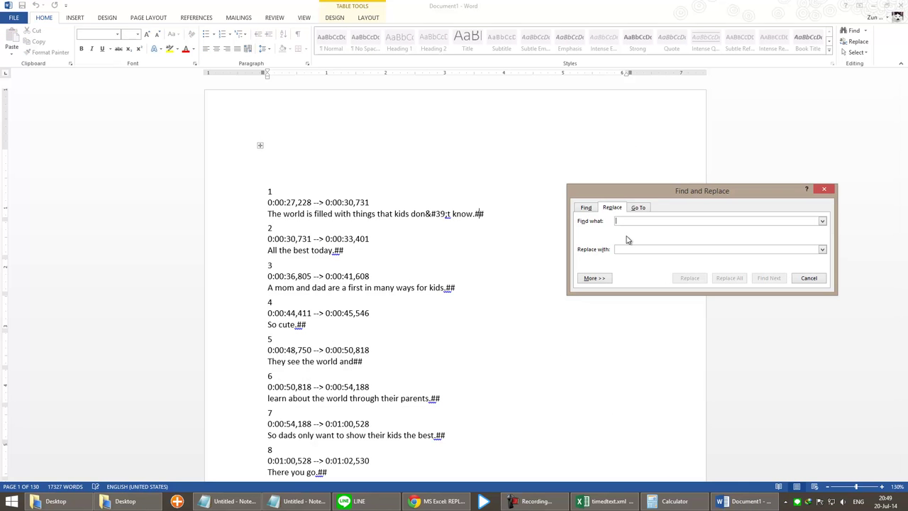
{"action": "type", "text": "##"}
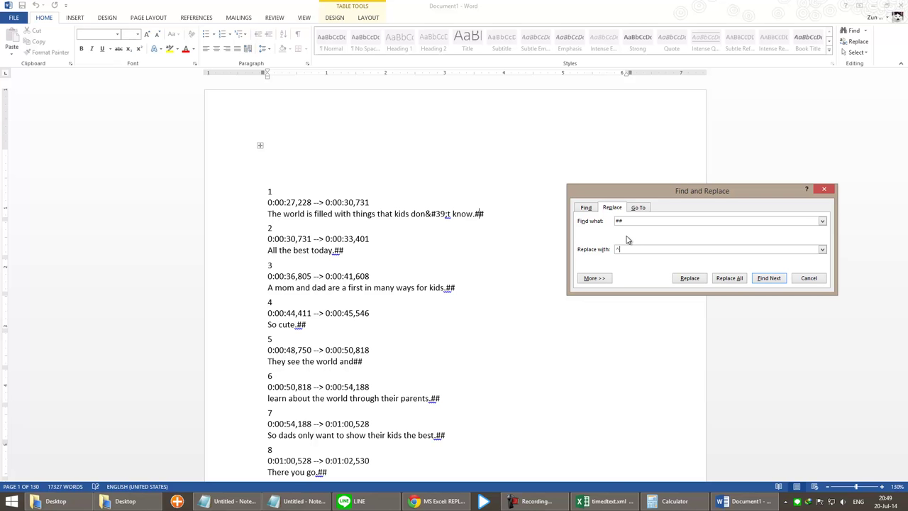
{"action": "type", "text": "^p"}
{"action": "left_click", "coordinate": [721, 281]}
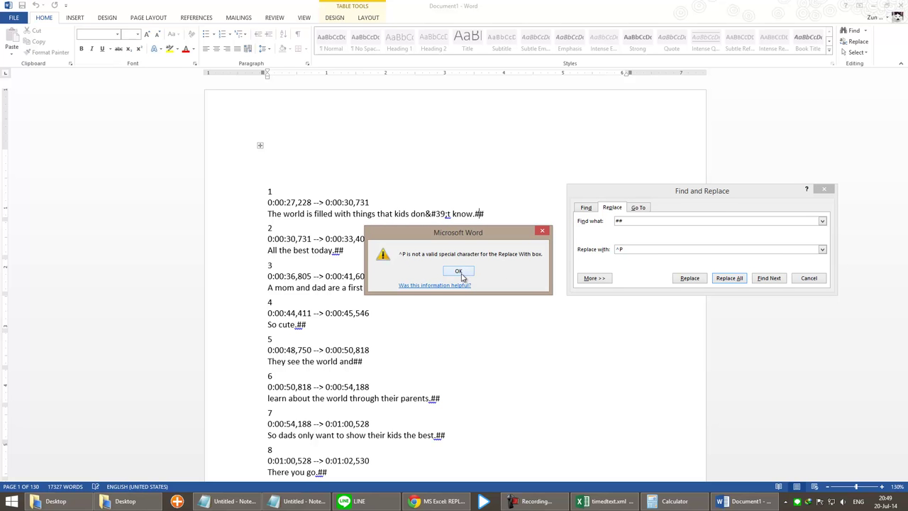
{"action": "left_click", "coordinate": [459, 273]}
Step: Expand the find-and-replace options and clear the replacement text
{"action": "left_click", "coordinate": [604, 278]}
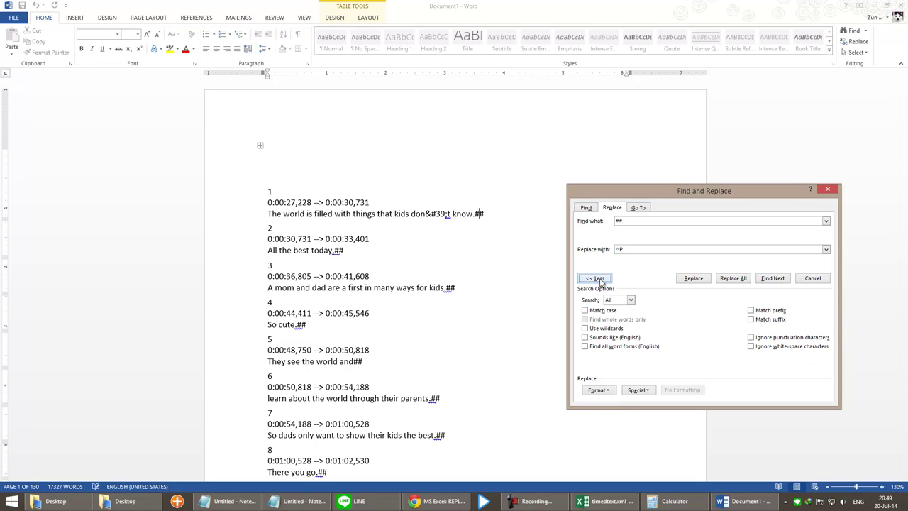
{"action": "left_click_drag", "start_coordinate": [626, 249], "coordinate": [616, 253]}
{"action": "key", "text": "Delete"}
{"action": "left_click", "coordinate": [603, 391]}
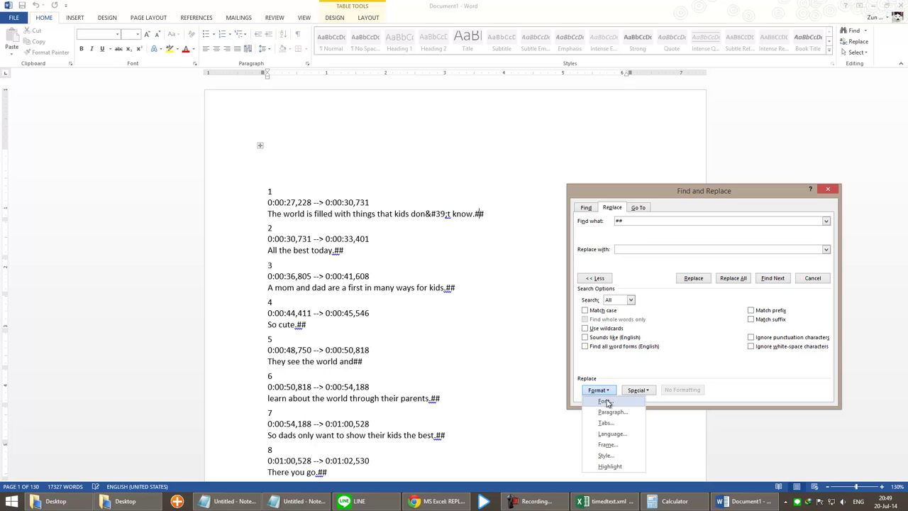
{"action": "left_click", "coordinate": [611, 412]}
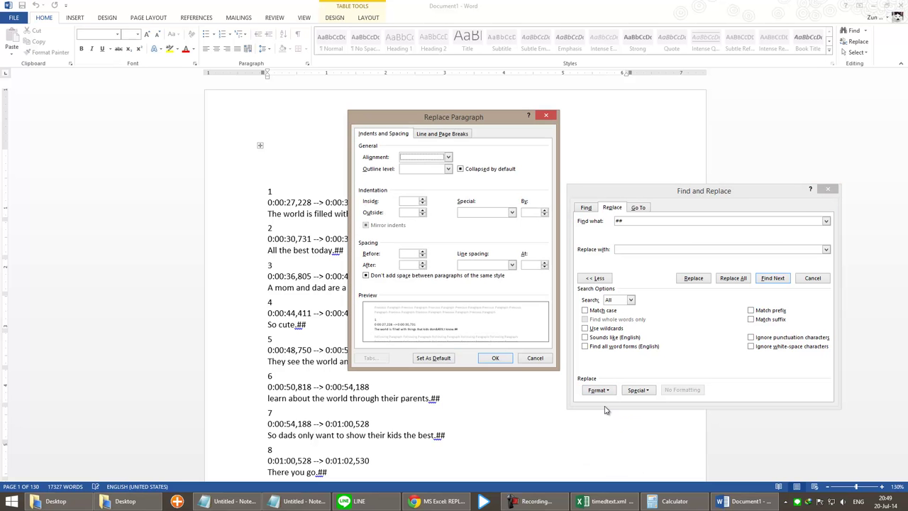
{"action": "left_click", "coordinate": [536, 359]}
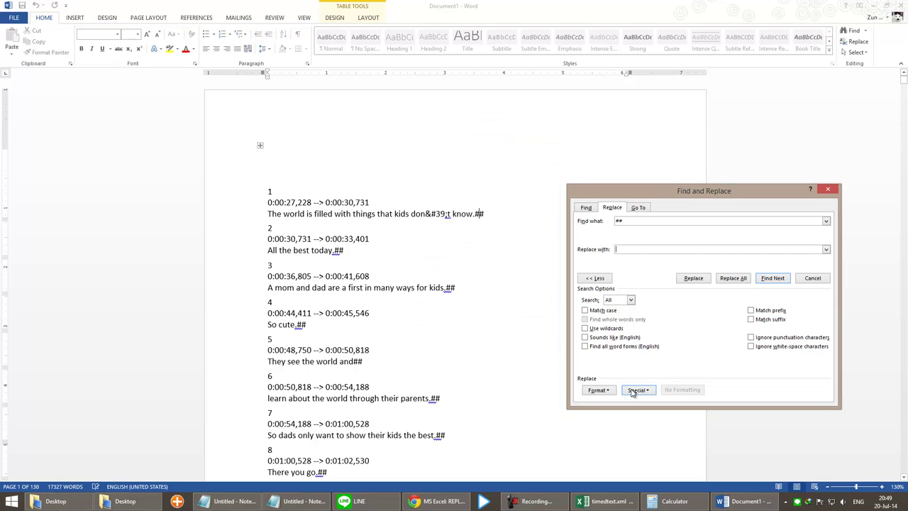
Step: Open the list of special characters for the replacement text
{"action": "left_click", "coordinate": [638, 390]}
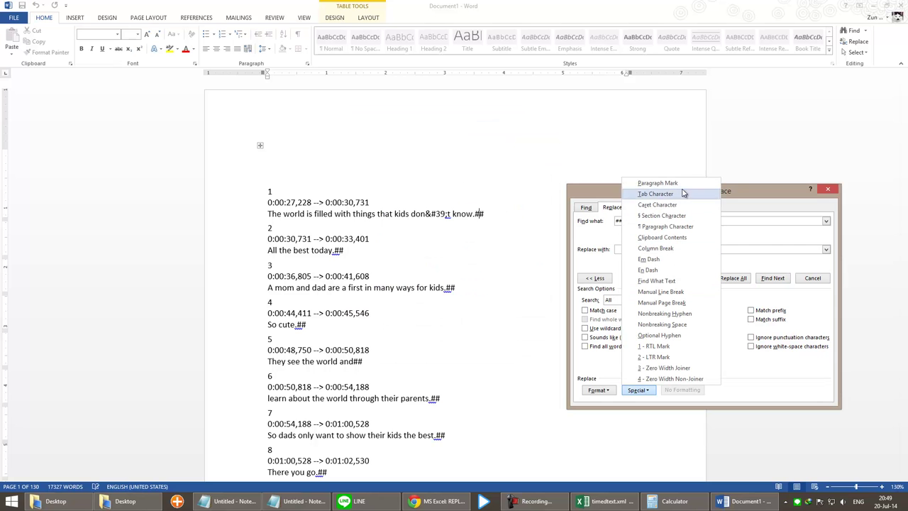